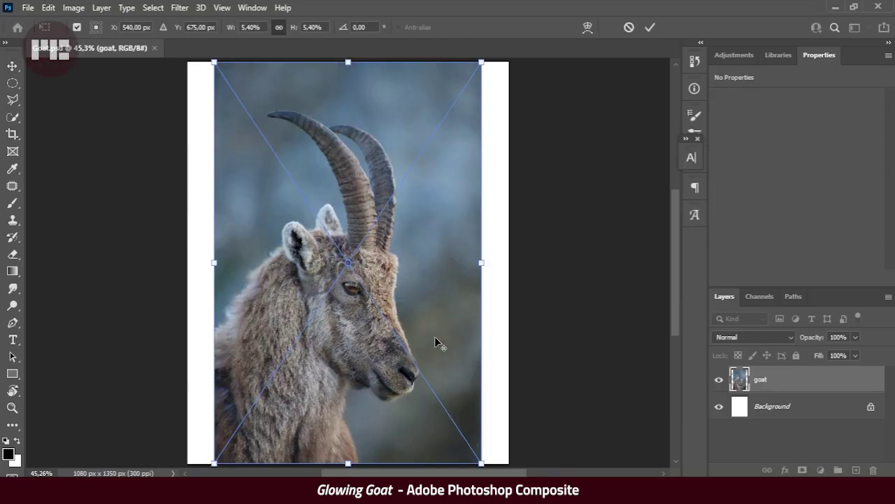
# - Commit the placed goat photo and auto-select the goat with Select > Subject
pyautogui.press('Return')
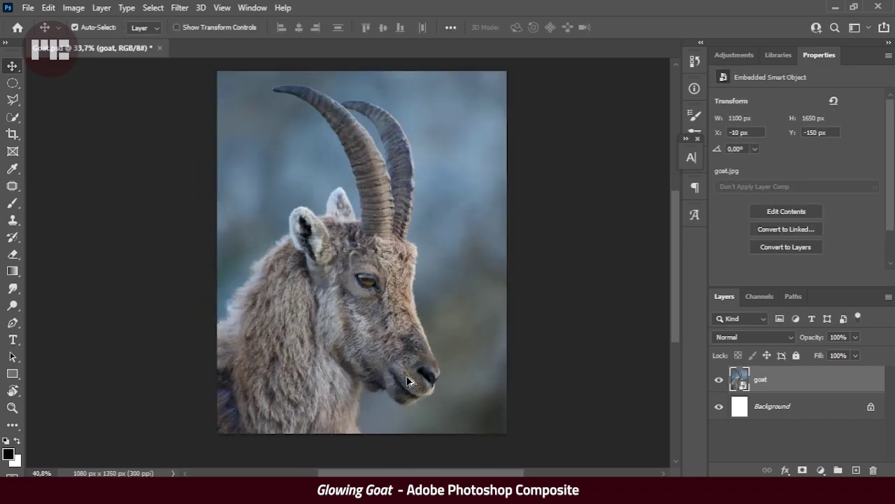
pyautogui.scroll(2, 527, 367)
pyautogui.click(152, 8)
pyautogui.click(165, 161)
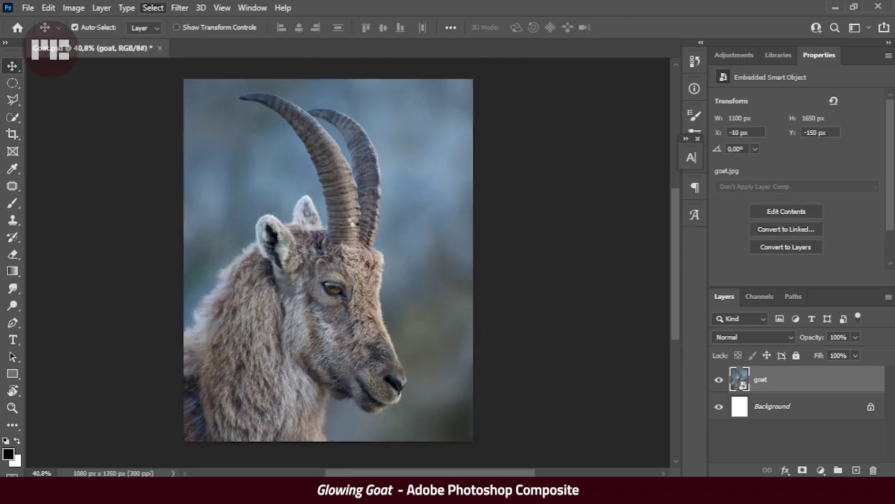
pyautogui.scroll(5, 272, 261)
pyautogui.scroll(1, 270, 260)
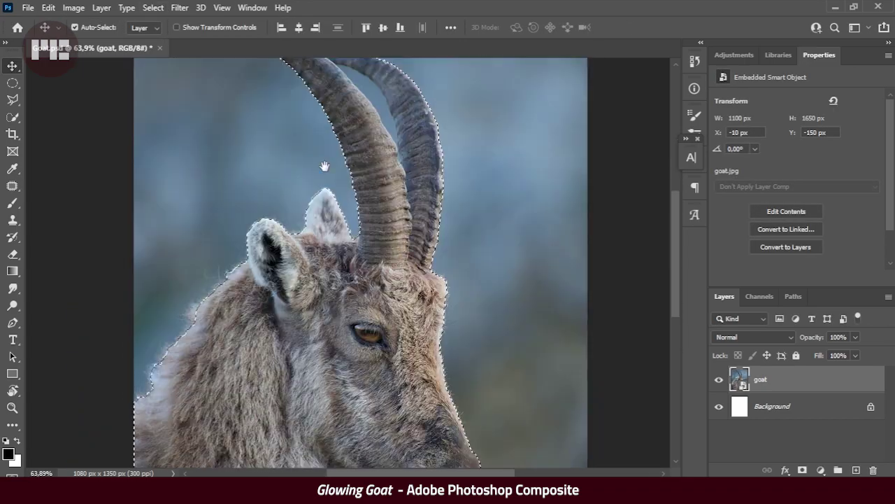
pyautogui.scroll(4, 317, 202)
pyautogui.scroll(-7, 317, 201)
pyautogui.scroll(6, 215, 240)
pyautogui.scroll(2, 216, 239)
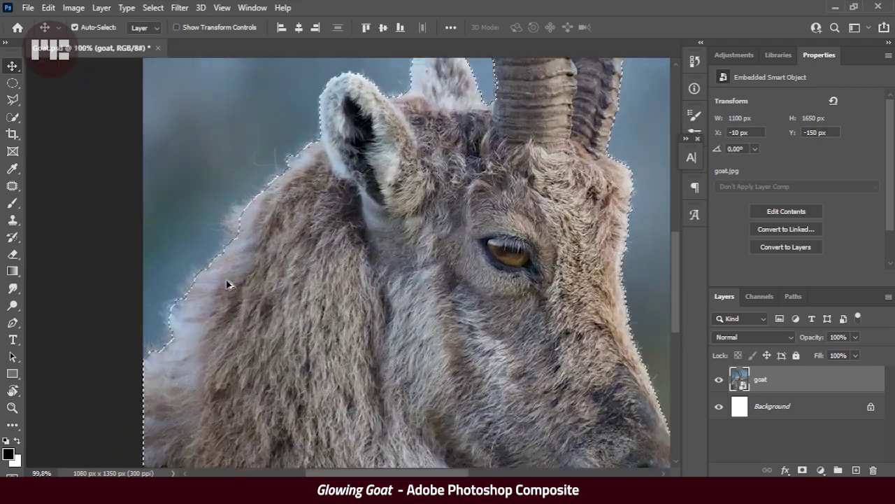
# - Add the goat's missed left fur to the selection with the Polygonal Lasso
pyautogui.press('l')
pyautogui.click(170, 372)
pyautogui.click(179, 326)
pyautogui.click(233, 260)
pyautogui.click(240, 231)
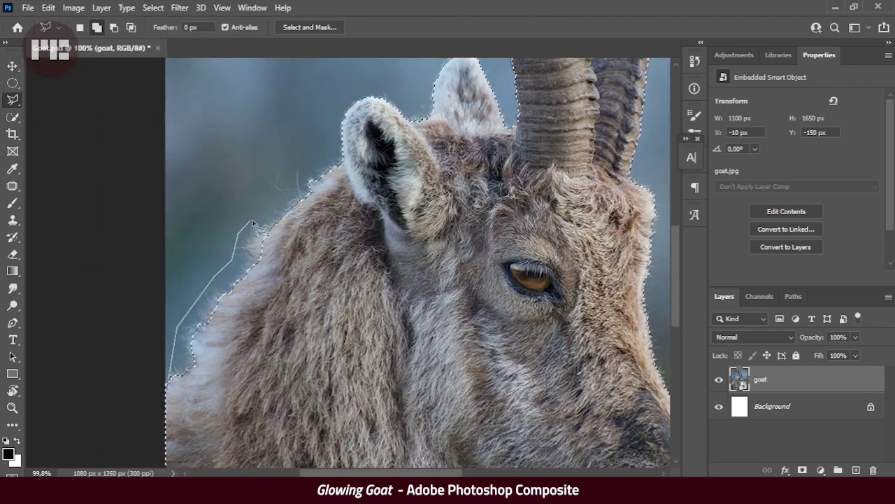
pyautogui.doubleClick(352, 169)
pyautogui.scroll(-1, 200, 376)
pyautogui.scroll(-3, 329, 196)
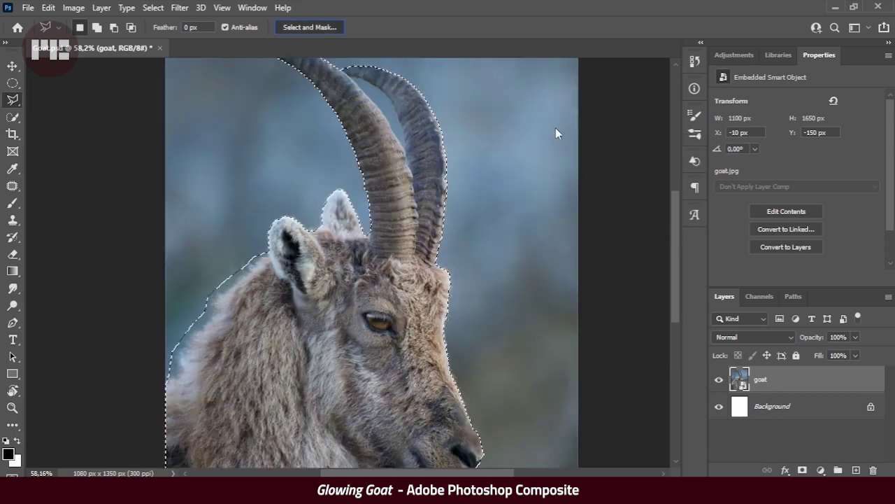
# - Refine the left fur edge in Select and Mask and output the goat to a new layer
pyautogui.hotkey('ctrl', 'alt', 'r')
pyautogui.scroll(4, 290, 212)
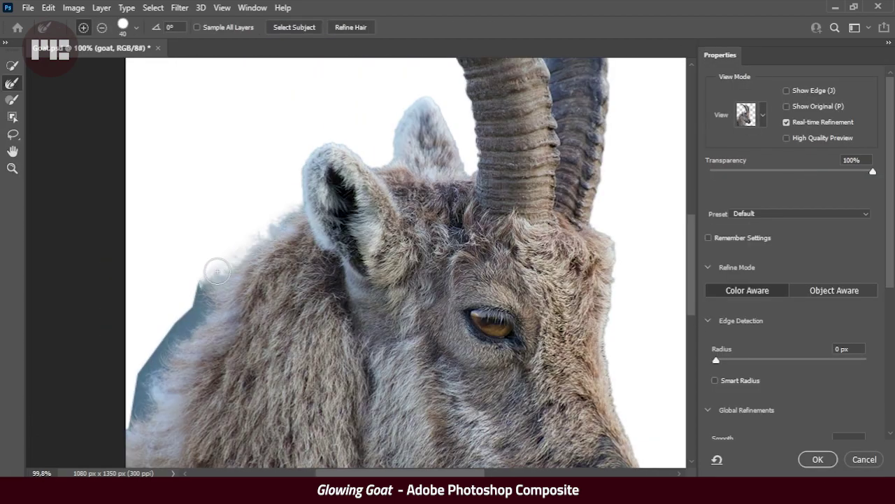
pyautogui.moveTo(216, 272)
pyautogui.mouseDown()
pyautogui.moveTo(156, 352)
pyautogui.moveTo(256, 234)
pyautogui.mouseUp()
pyautogui.scroll(-4, 245, 266)
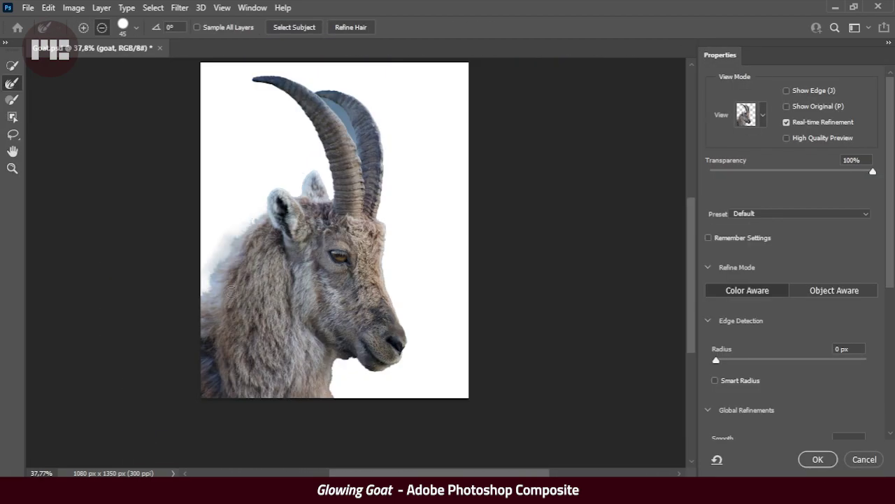
pyautogui.scroll(2, 231, 291)
pyautogui.press('Return')
pyautogui.hotkey('ctrl', 'j')
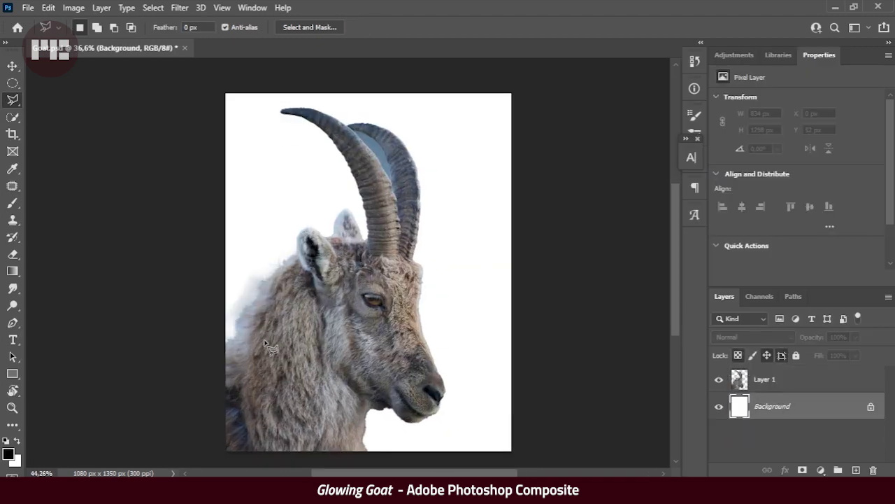
pyautogui.scroll(3, 269, 347)
pyautogui.click(763, 379)
# - Add a layer mask to the goat layer and adjust the brush size and hardness
pyautogui.press('Return')
pyautogui.click(802, 470)
pyautogui.press('b')
pyautogui.rightClick(289, 170)
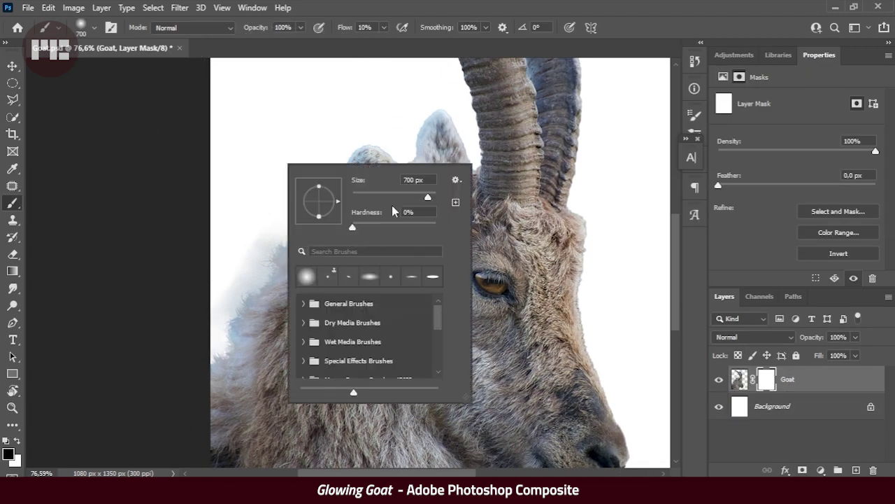
pyautogui.press('Escape')
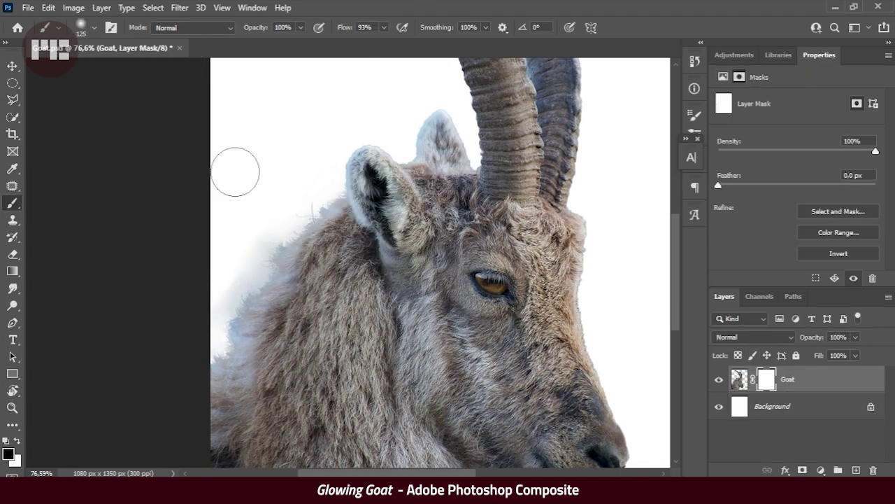
pyautogui.rightClick(340, 210)
pyautogui.press('Escape')
pyautogui.hotkey('shift', '9')
pyautogui.hotkey('shift', '3')
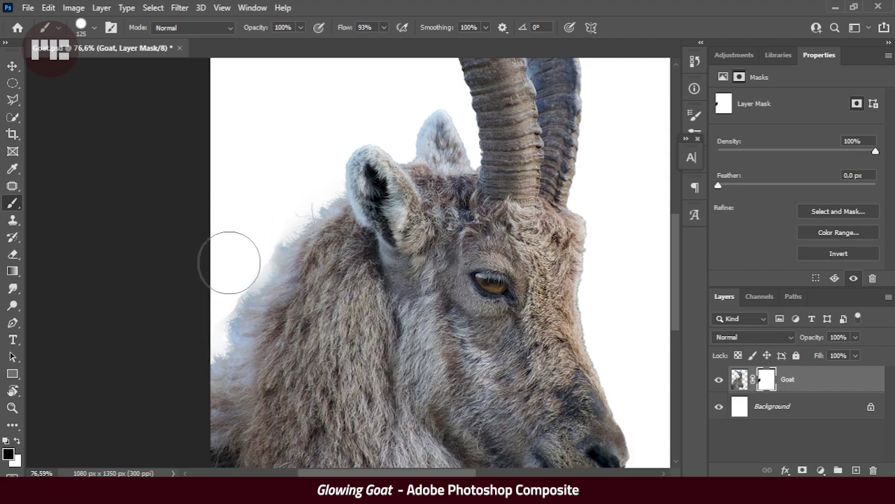
pyautogui.rightClick(226, 262)
pyautogui.press('Escape')
# - Load the goat's outline as a selection and contract it with Select > Modify > Contract
pyautogui.scroll(2, 284, 238)
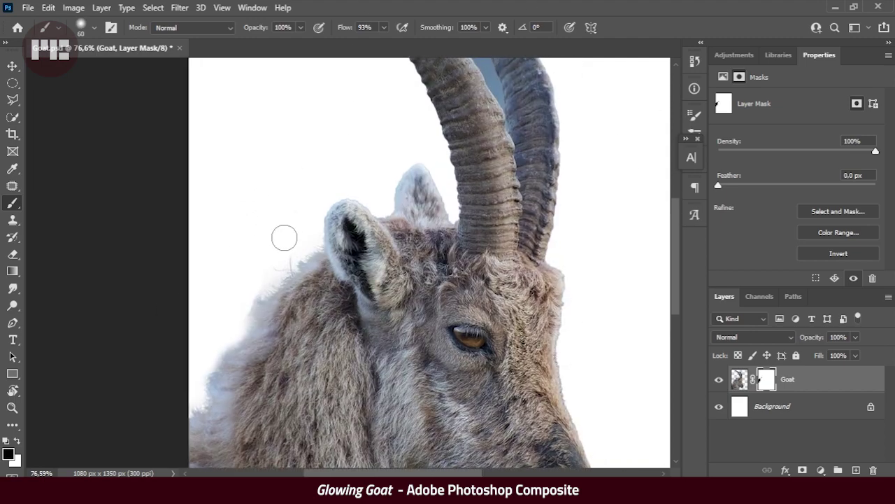
pyautogui.scroll(-3, 251, 287)
pyautogui.scroll(2, 250, 286)
pyautogui.keyDown('ctrl'); pyautogui.click(740, 379); pyautogui.keyUp('ctrl')
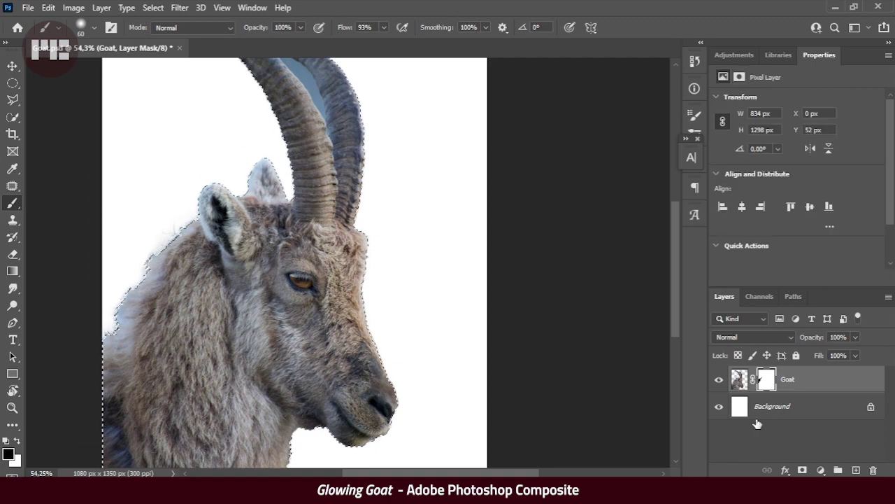
pyautogui.click(153, 8)
pyautogui.click(301, 243)
pyautogui.click(509, 148)
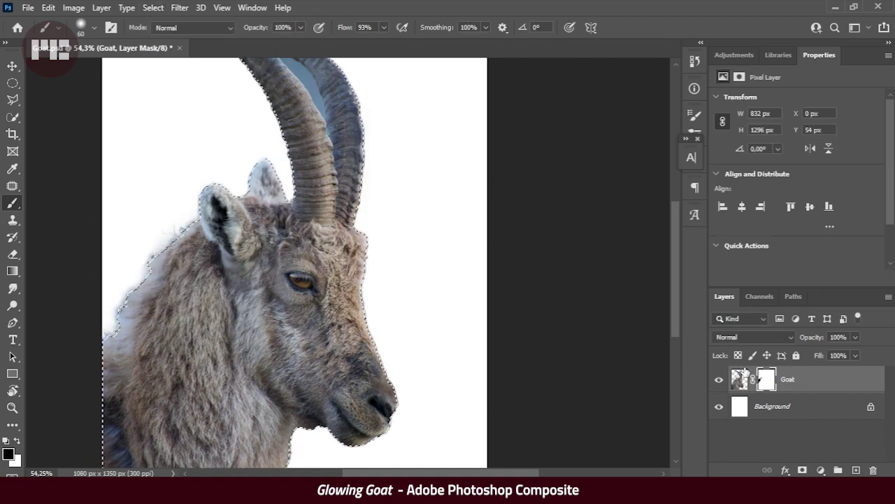
# - Copy the contracted goat to a new layer, delete the old layer, and name it Goat
pyautogui.hotkey('ctrl', 'j')
pyautogui.moveTo(787, 406); pyautogui.dragTo(873, 470)
pyautogui.doubleClick(765, 379)
pyautogui.write('Goat')
pyautogui.press('Return')
pyautogui.scroll(-1, 333, 253)
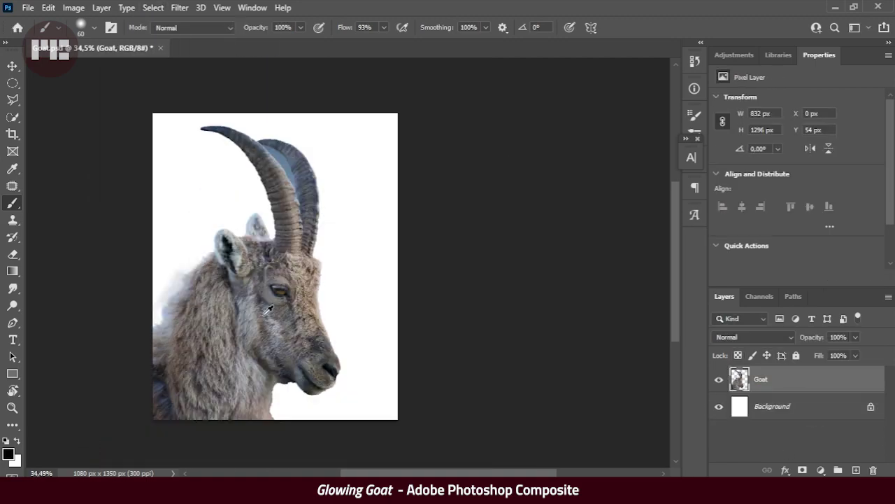
pyautogui.scroll(2, 333, 253)
# - Draw a closed Pen path around the gap between the goat's horns
pyautogui.scroll(5, 333, 253)
pyautogui.press('p')
pyautogui.click(259, 160)
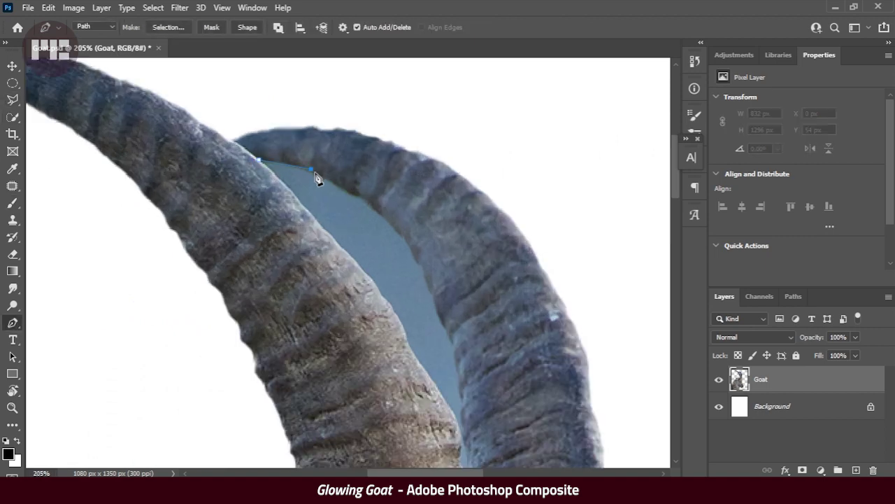
pyautogui.moveTo(312, 169); pyautogui.dragTo(326, 179)
pyautogui.scroll(1, 379, 215)
pyautogui.click(376, 198)
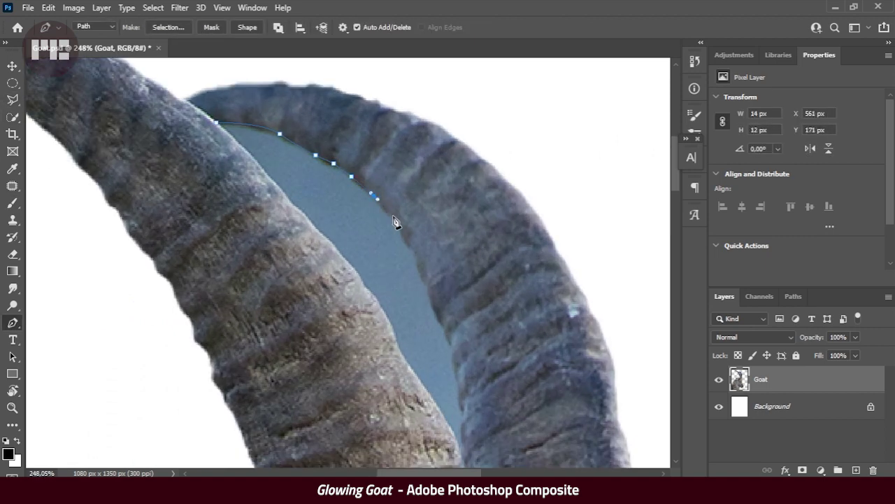
pyautogui.moveTo(416, 250); pyautogui.dragTo(398, 206)
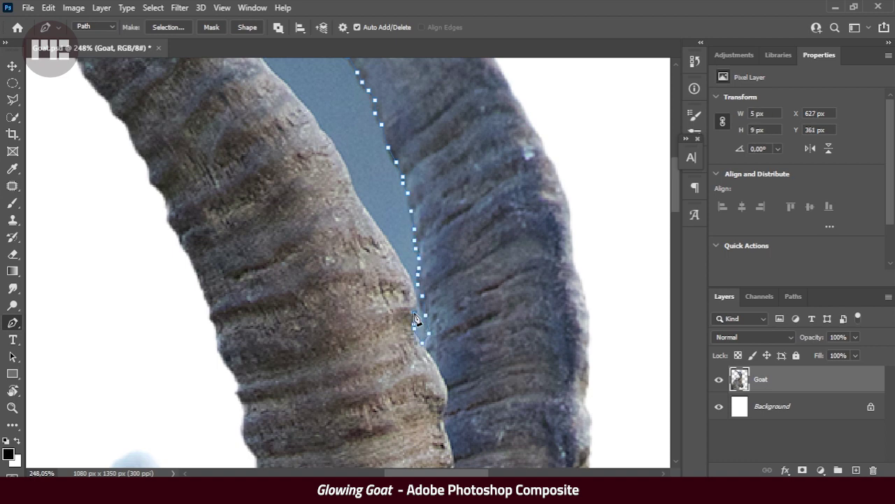
pyautogui.moveTo(345, 172); pyautogui.dragTo(373, 216)
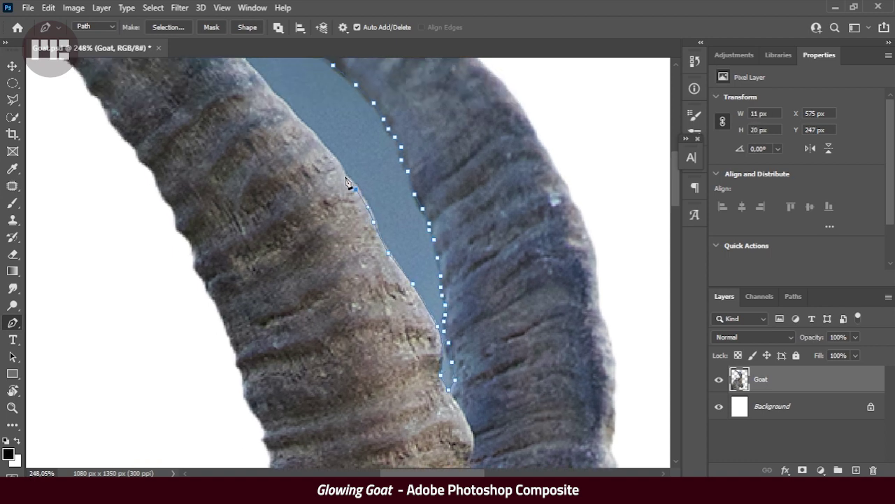
pyautogui.moveTo(354, 188); pyautogui.dragTo(365, 254)
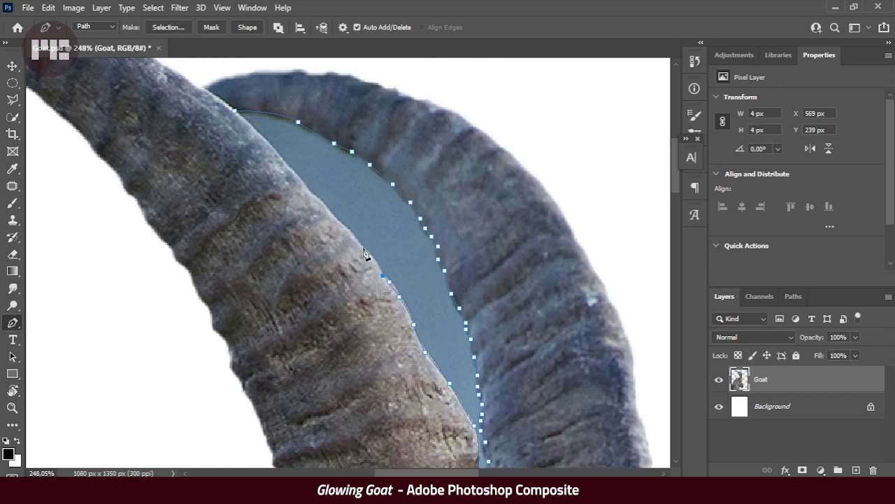
pyautogui.click(329, 212)
pyautogui.moveTo(293, 179); pyautogui.dragTo(322, 222)
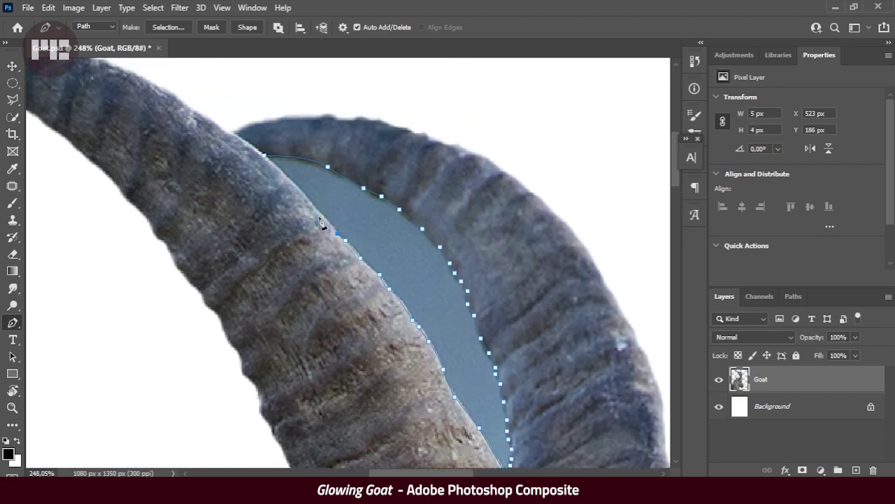
pyautogui.click(266, 156)
# - Trace the front horn's base with the Pen and convert the horn path into a selection
pyautogui.scroll(-4, 431, 275)
pyautogui.scroll(-2, 425, 270)
pyautogui.scroll(-4, 385, 308)
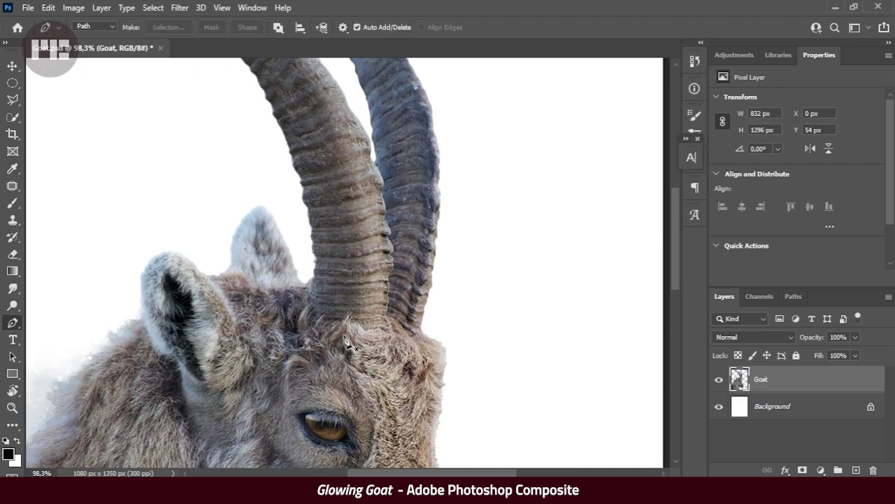
pyautogui.scroll(-4, 346, 343)
pyautogui.scroll(7, 301, 252)
pyautogui.scroll(7, 287, 217)
pyautogui.click(285, 189)
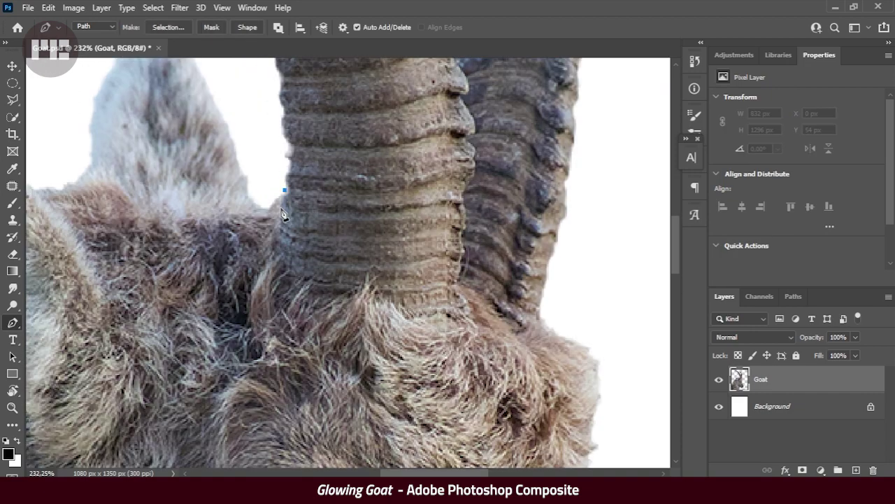
pyautogui.click(283, 206)
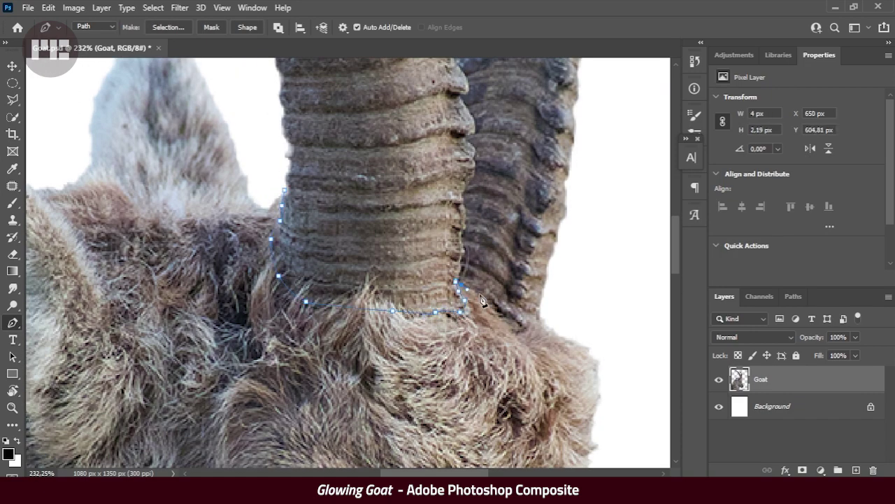
pyautogui.scroll(-5, 598, 284)
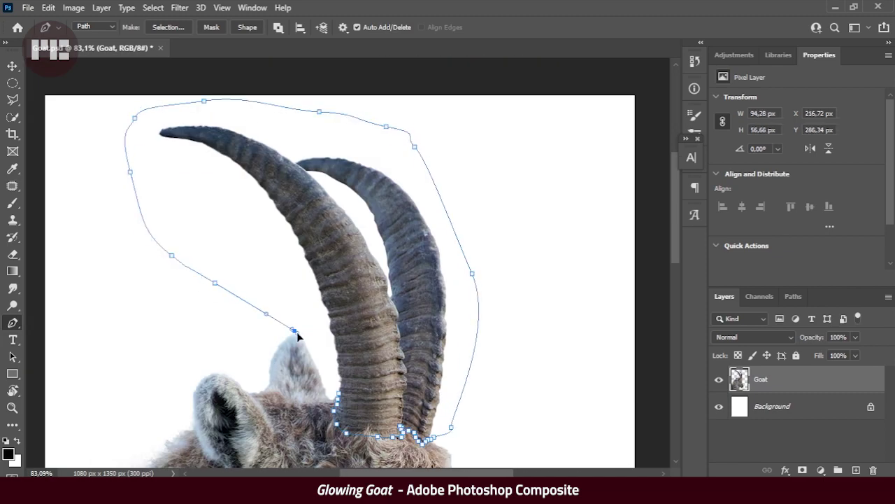
pyautogui.scroll(5, 297, 337)
pyautogui.click(326, 329)
pyautogui.scroll(-5, 270, 244)
pyautogui.click(168, 26)
pyautogui.press('Return')
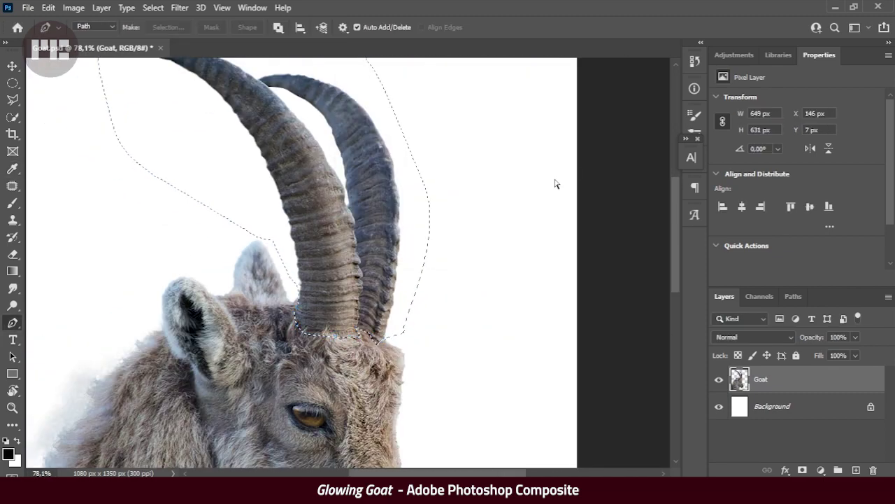
# - Copy the horns onto a layer named Horn and save the document
pyautogui.hotkey('ctrl', 'j')
pyautogui.press('v')
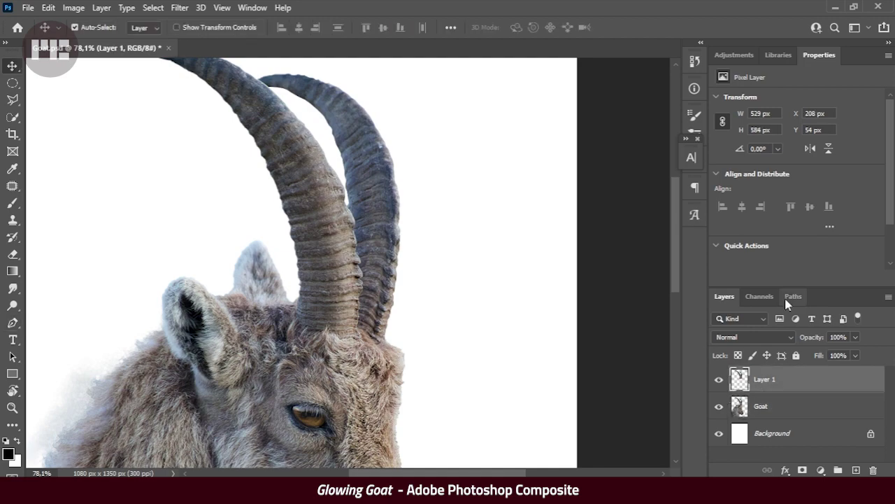
pyautogui.doubleClick(765, 379)
pyautogui.write('Horn')
pyautogui.press('Return')
pyautogui.hotkey('ctrl', '0')
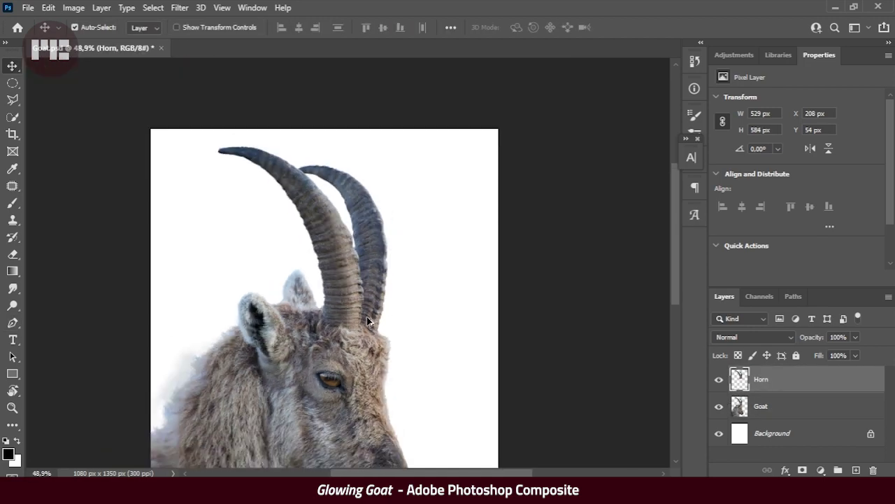
pyautogui.hotkey('ctrl', 's')
pyautogui.press('Return')
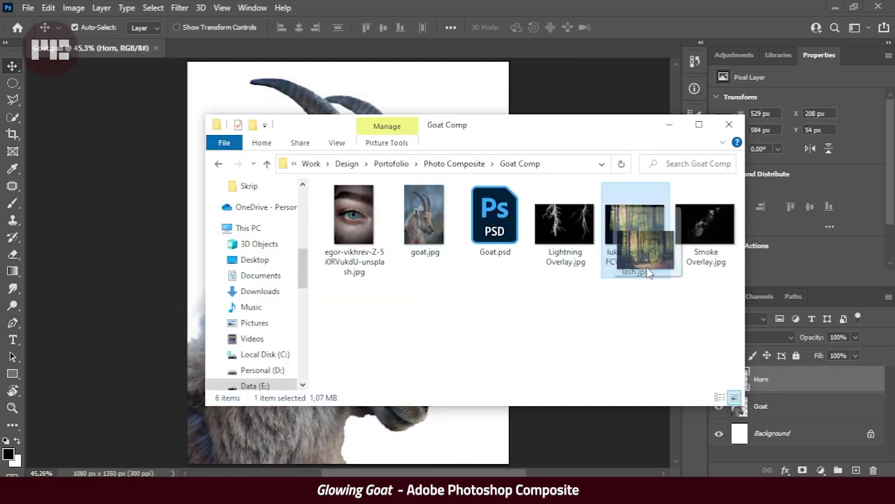
# - Place the forest photo scaled to fill the canvas as a layer named BG
pyautogui.moveTo(633, 237)
pyautogui.mouseDown()
pyautogui.moveTo(470, 362)
pyautogui.moveTo(390, 325)
pyautogui.mouseUp()
pyautogui.hotkey('ctrl', '-')
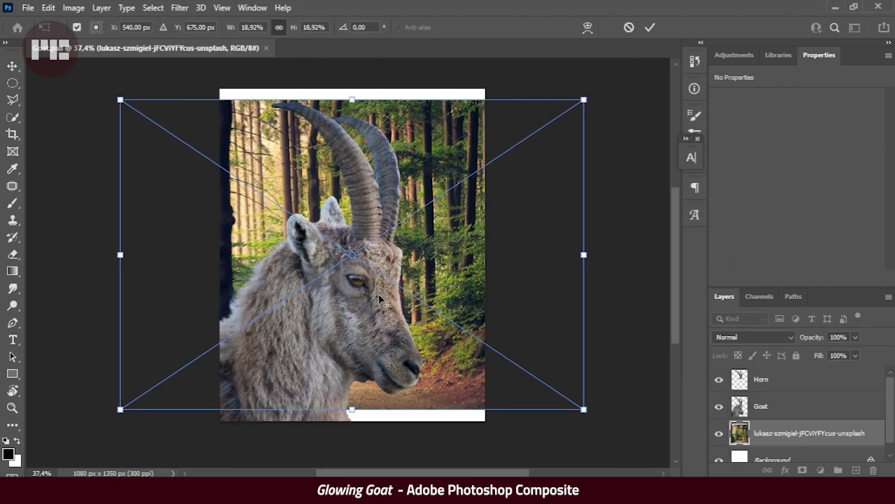
pyautogui.press('Return')
pyautogui.doubleClick(809, 433)
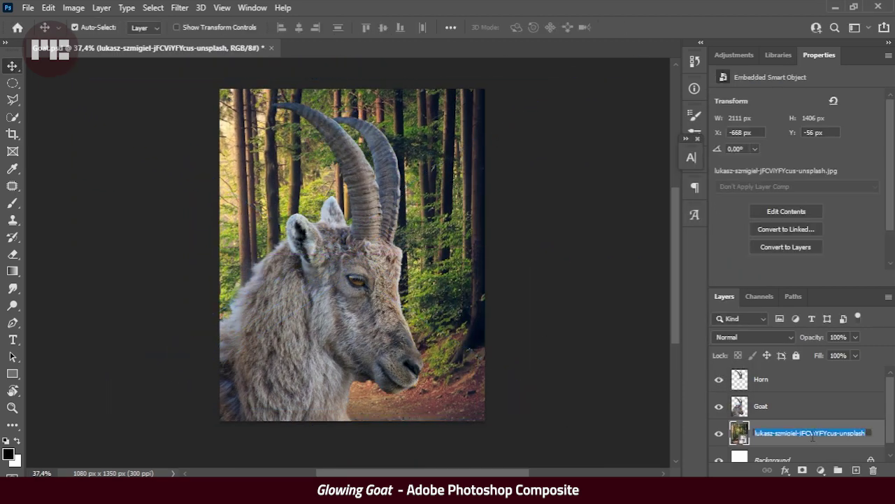
pyautogui.write('BG')
# - Add a clipped Hue/Saturation adjustment darkening the forest to -87 lightness, -27 saturation
pyautogui.click(820, 470)
pyautogui.click(825, 363)
pyautogui.moveTo(797, 200)
pyautogui.mouseDown()
pyautogui.moveTo(724, 203)
pyautogui.moveTo(727, 209)
pyautogui.moveTo(731, 204)
pyautogui.mouseUp()
# - Colorize the forest's Hue/Saturation at hue 225, saturation 44, lightness -93
pyautogui.hotkey('ctrl', '0')
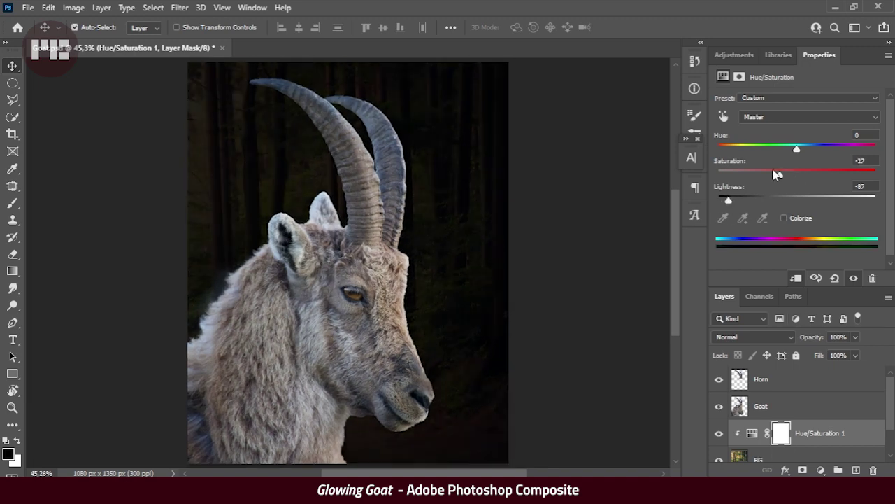
pyautogui.click(783, 218)
pyautogui.moveTo(745, 176); pyautogui.dragTo(791, 174)
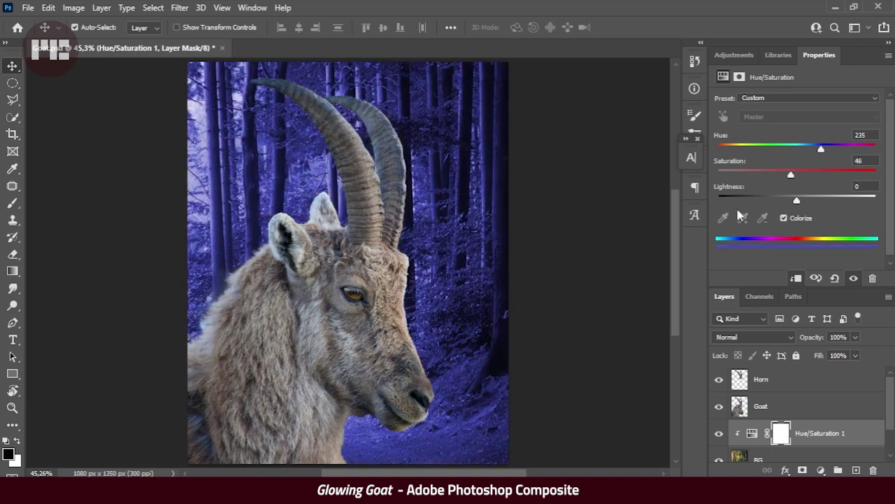
pyautogui.moveTo(821, 149)
pyautogui.mouseDown()
pyautogui.moveTo(831, 146)
pyautogui.moveTo(820, 149)
pyautogui.mouseUp()
pyautogui.moveTo(796, 200); pyautogui.dragTo(727, 206)
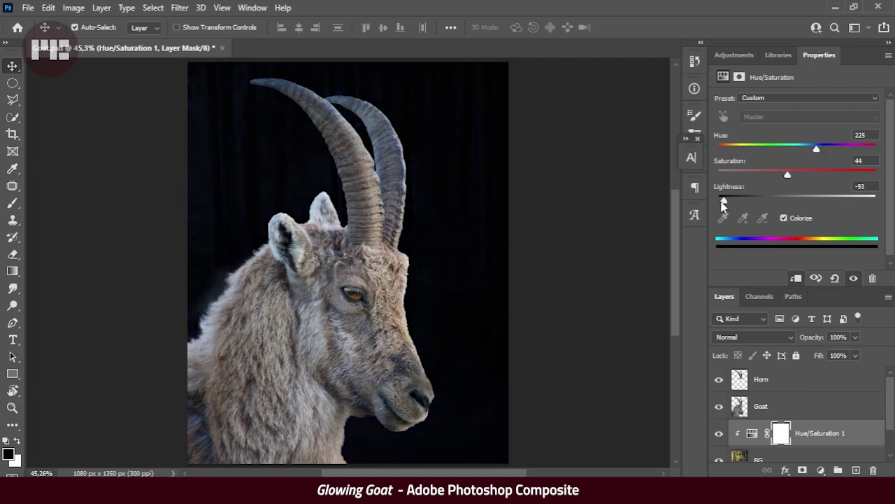
# - Select the Goat layer and adjust the brush settings
pyautogui.scroll(2, 482, 401)
pyautogui.click(795, 415)
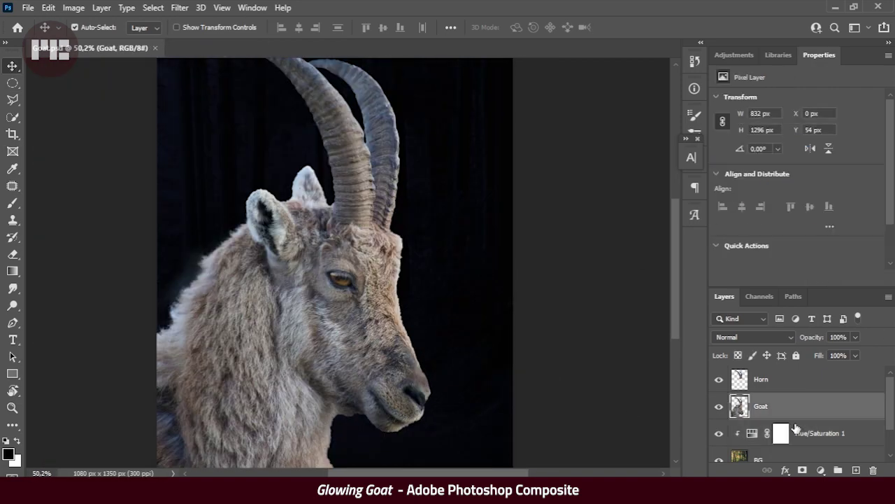
pyautogui.scroll(2, 235, 254)
pyautogui.click(13, 288)
pyautogui.scroll(3, 174, 314)
pyautogui.scroll(-2, 175, 313)
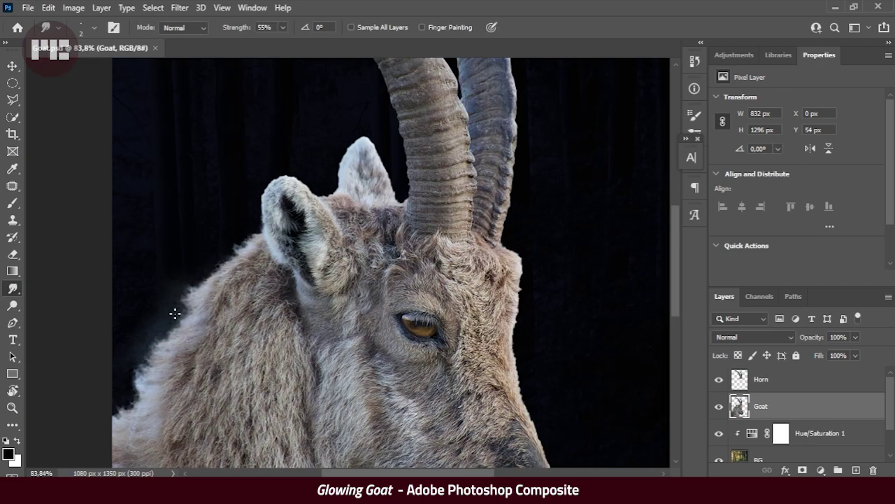
pyautogui.press('b')
pyautogui.rightClick(226, 184)
pyautogui.press('Escape')
pyautogui.scroll(-3, 274, 379)
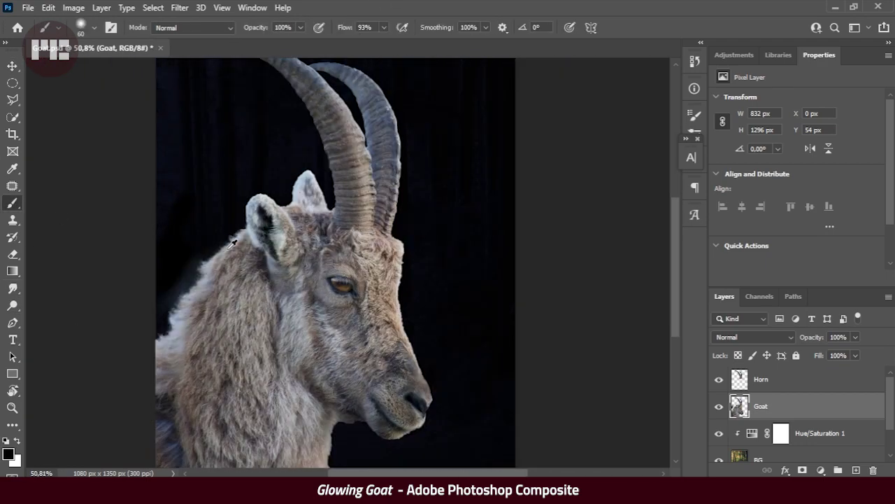
# - Add a layer mask to the Goat layer and size the brush for the ears and horns
pyautogui.click(802, 470)
pyautogui.press(']')
pyautogui.press(']')
pyautogui.press(']')
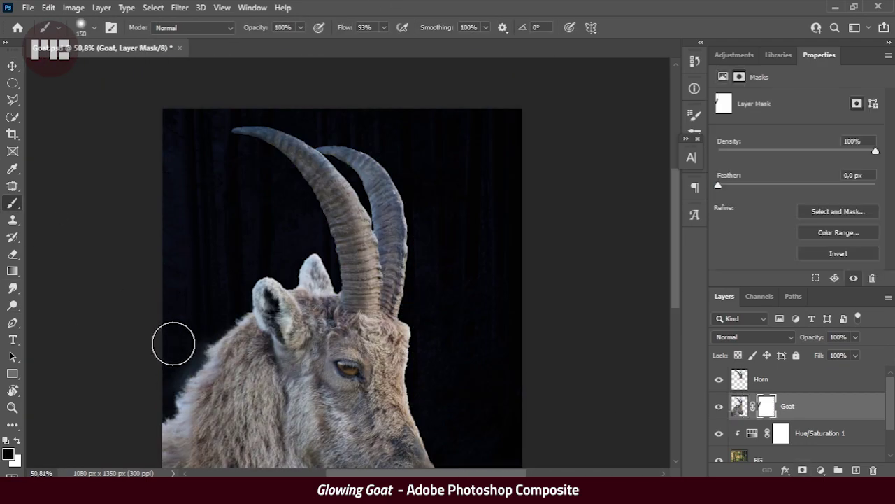
pyautogui.moveTo(174, 344); pyautogui.dragTo(194, 243)
pyautogui.scroll(3, 193, 243)
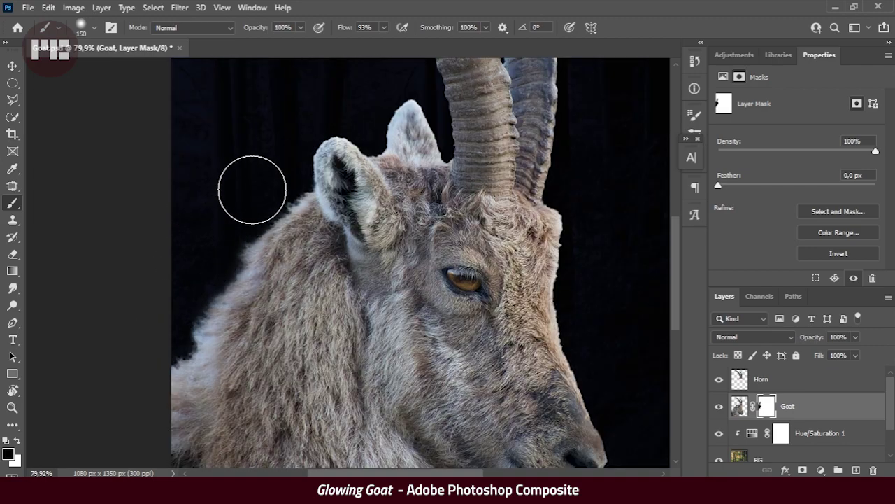
pyautogui.moveTo(252, 190); pyautogui.dragTo(143, 112)
pyautogui.scroll(-3, 270, 244)
pyautogui.moveTo(266, 203); pyautogui.dragTo(262, 245)
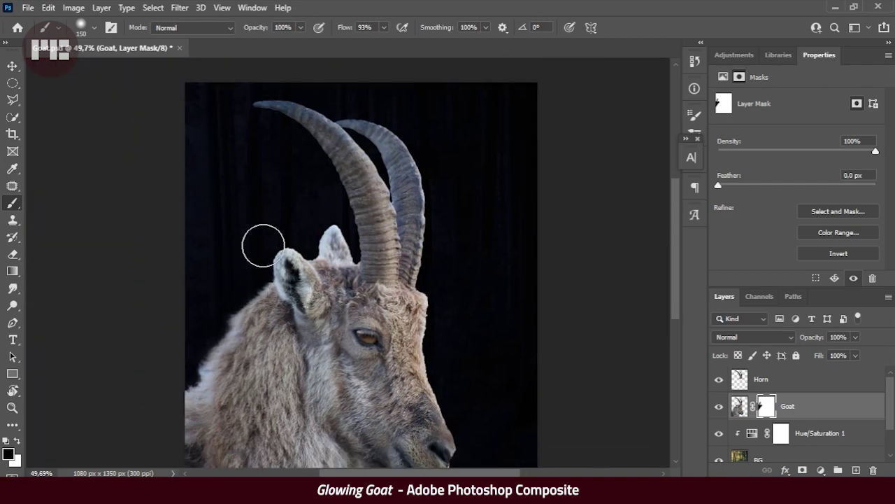
pyautogui.scroll(5, 262, 246)
pyautogui.press('[')
pyautogui.rightClick(306, 217)
pyautogui.press('Return')
pyautogui.scroll(3, 300, 256)
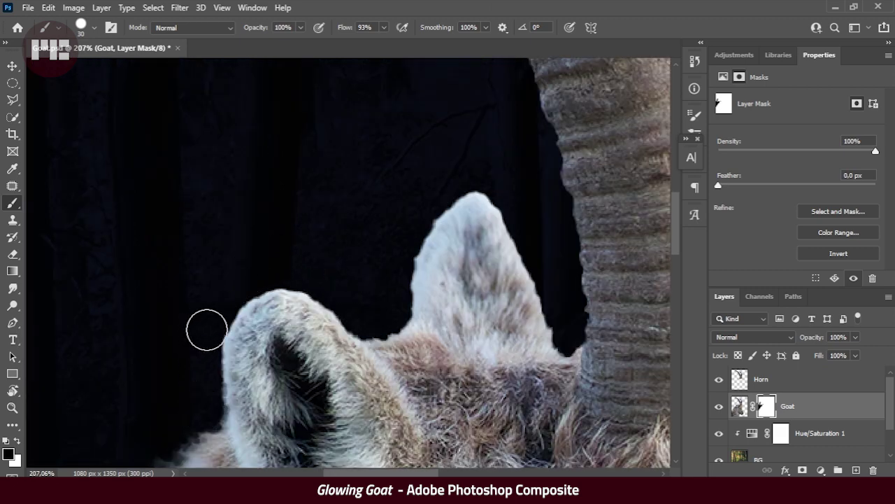
# - Paint away leftover fringe along the ear and horn-base edges on the Goat mask
pyautogui.hscroll(2, 345, 316)
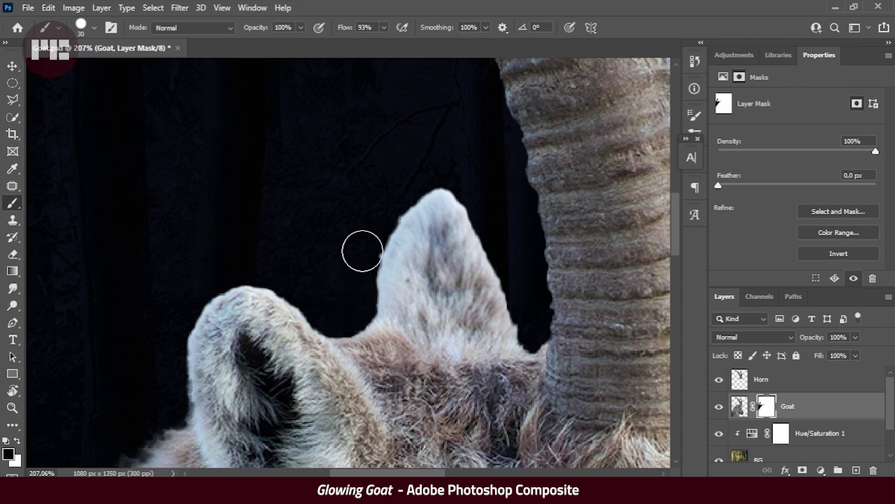
pyautogui.hscroll(2, 350, 231)
pyautogui.scroll(2, 335, 245)
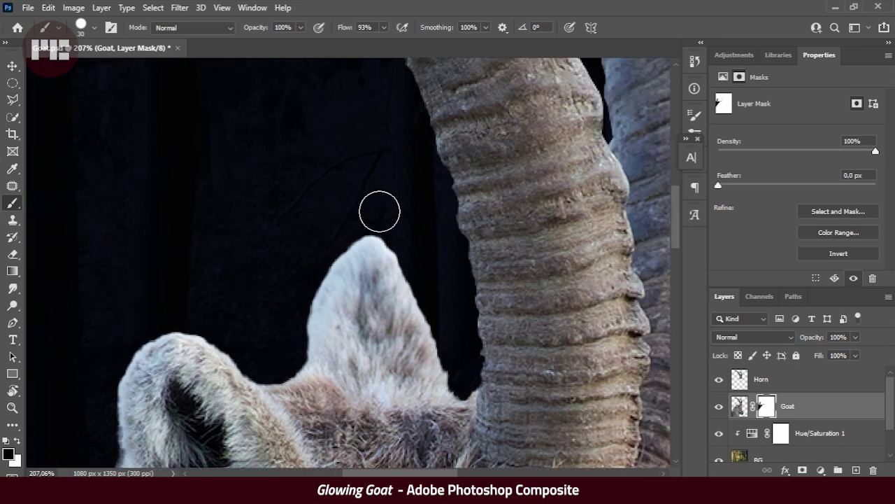
pyautogui.scroll(-2, 422, 272)
pyautogui.hscroll(2, 387, 270)
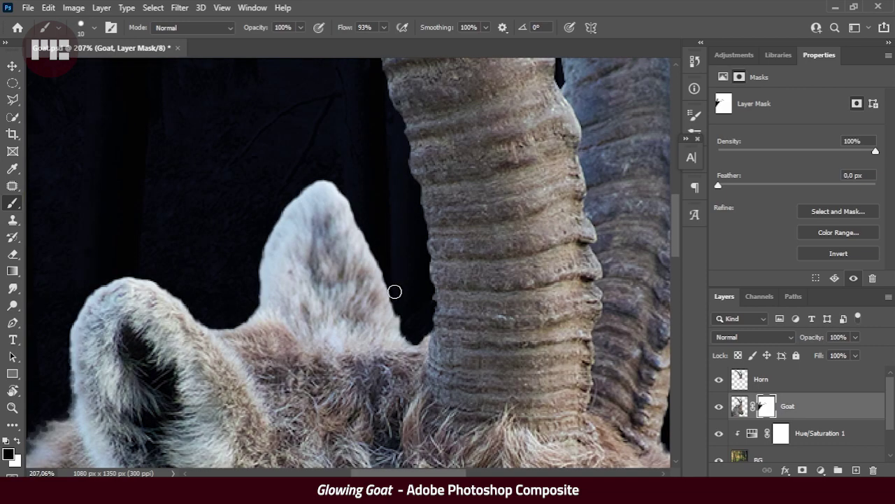
pyautogui.hscroll(5, 406, 319)
pyautogui.scroll(-3, 240, 172)
pyautogui.press(']')
pyautogui.press(']')
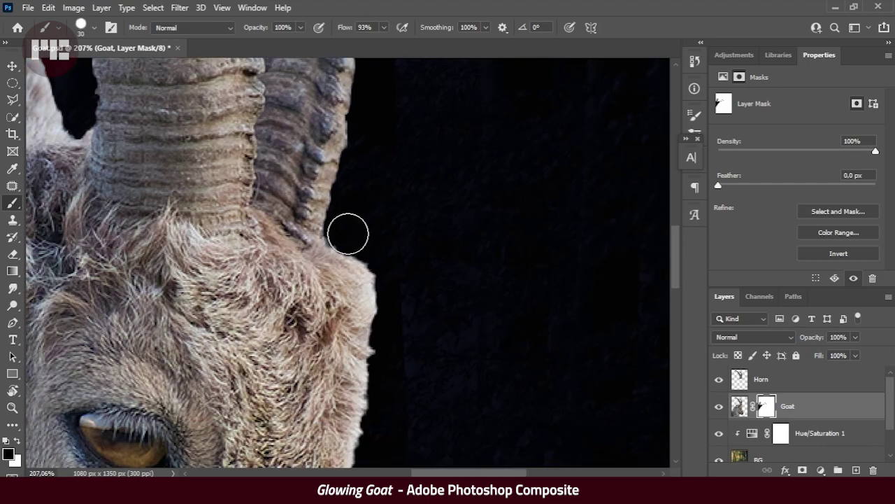
pyautogui.scroll(-5, 415, 123)
pyautogui.scroll(-5, 416, 210)
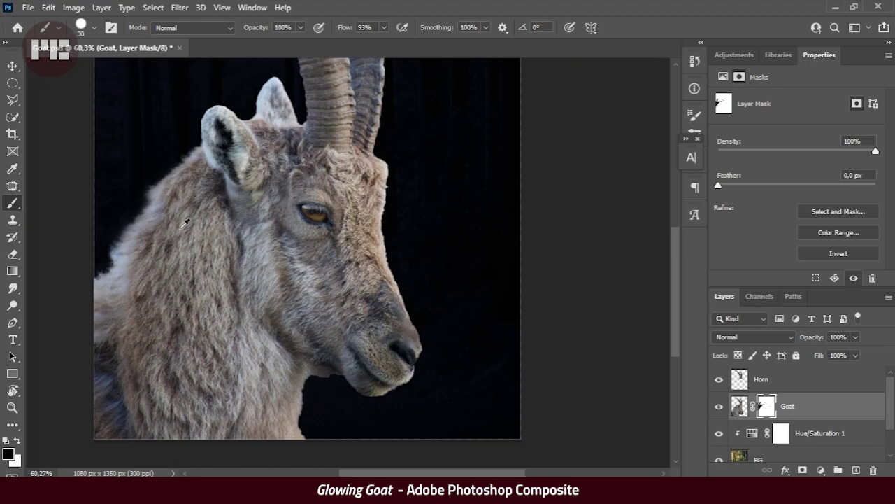
pyautogui.scroll(3, 253, 246)
pyautogui.press('r')
pyautogui.scroll(3, 252, 246)
# - Switch to the Goat layer's pixels and smudge along the face edge at 70% strength
pyautogui.hotkey('ctrl', '2')
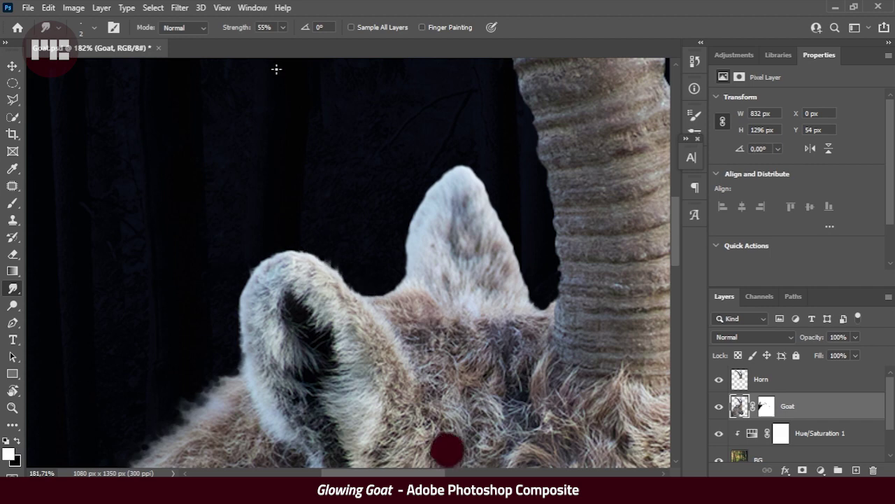
pyautogui.scroll(3, 406, 303)
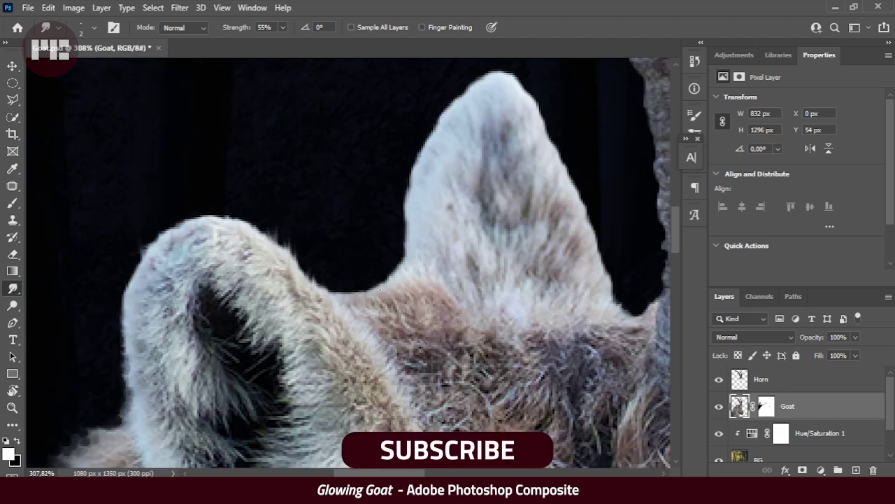
pyautogui.scroll(2, 379, 286)
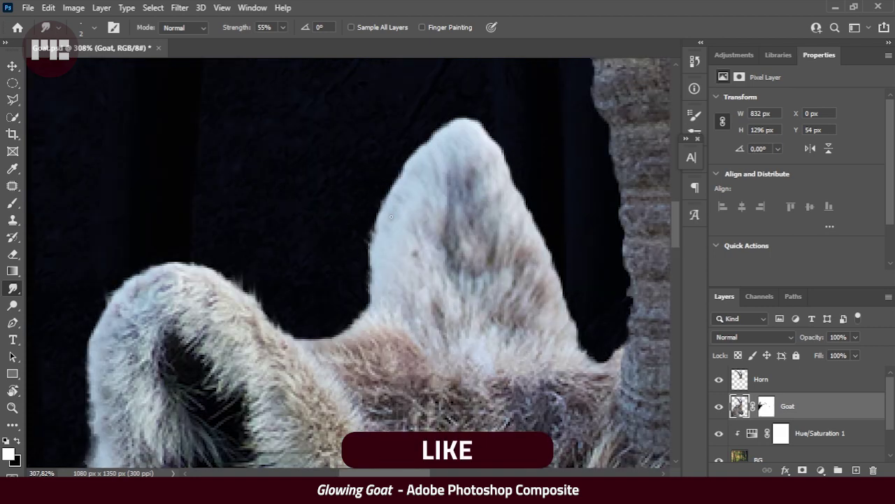
pyautogui.scroll(2, 294, 199)
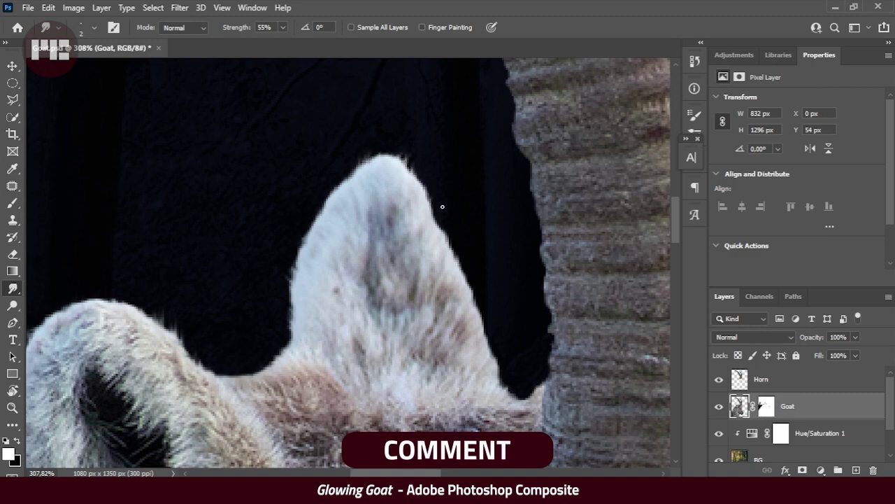
pyautogui.scroll(-3, 442, 206)
pyautogui.scroll(-2, 385, 80)
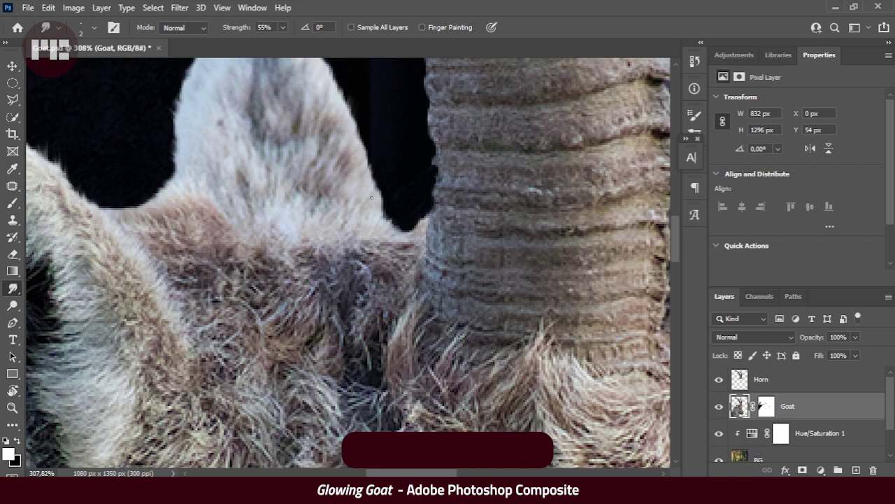
pyautogui.scroll(-3, 421, 230)
pyautogui.scroll(2, 388, 176)
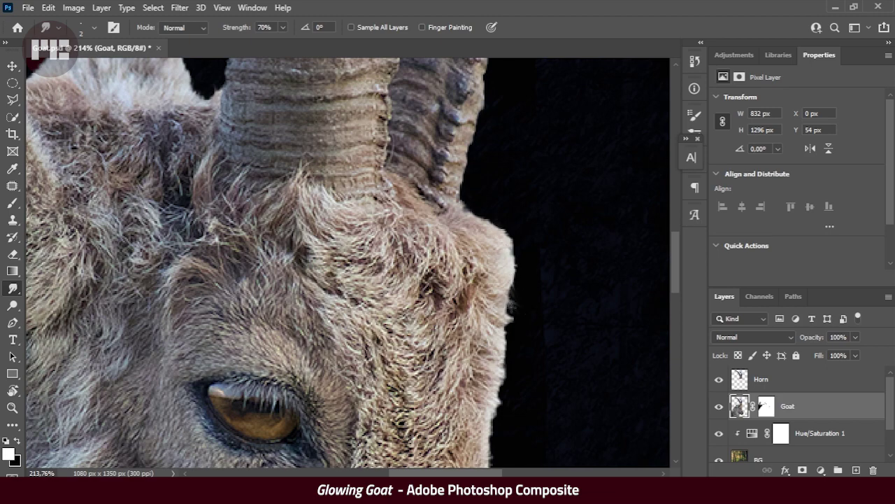
pyautogui.scroll(-3, 509, 329)
pyautogui.scroll(3, 504, 301)
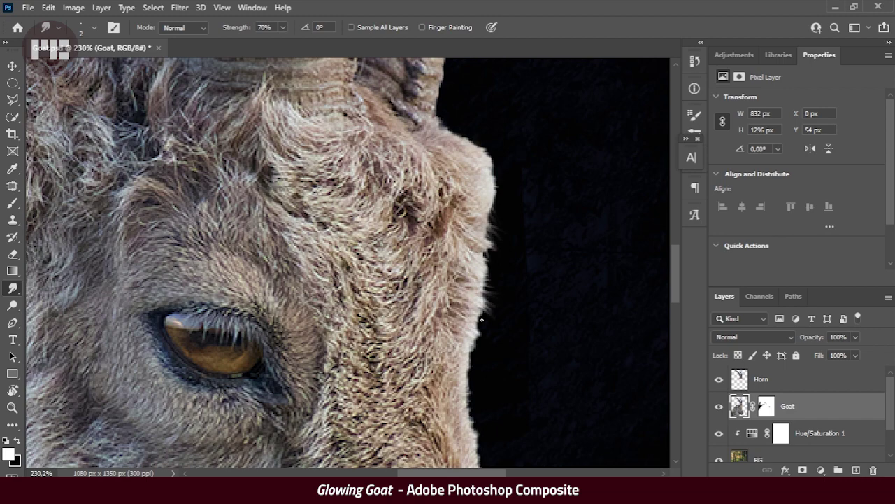
pyautogui.moveTo(467, 342); pyautogui.dragTo(436, 275)
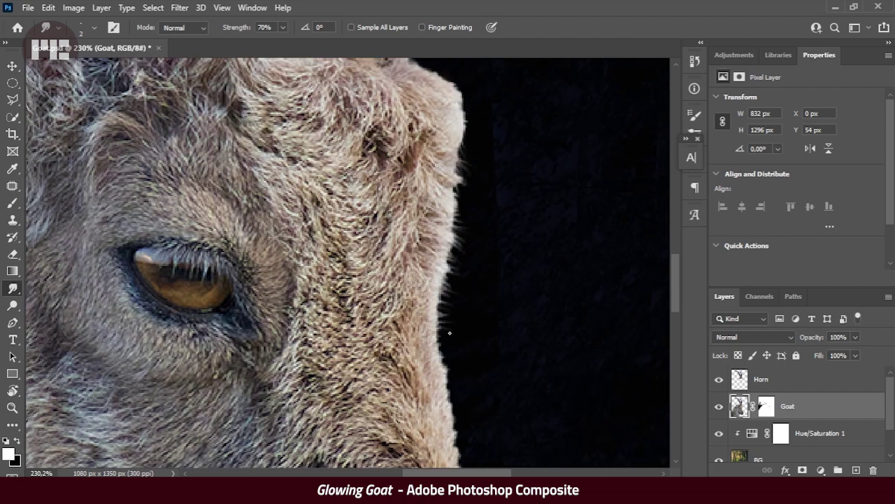
pyautogui.scroll(-3, 450, 328)
pyautogui.scroll(1, 451, 318)
pyautogui.scroll(2, 448, 329)
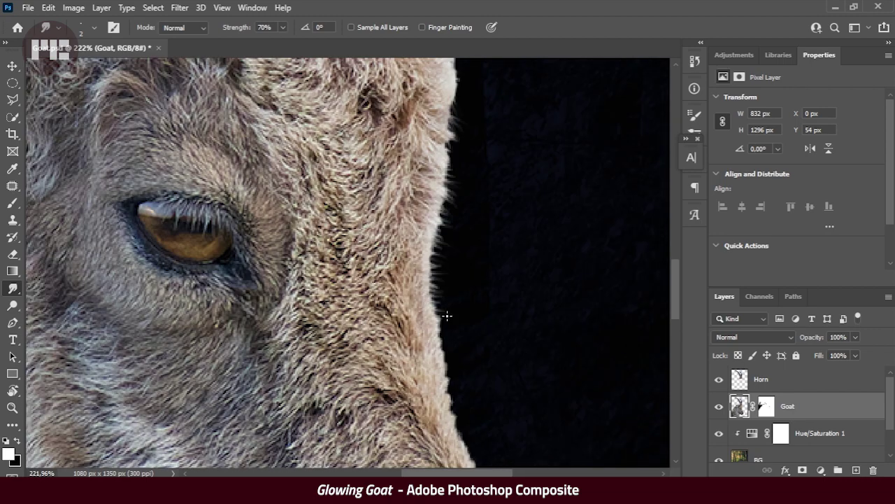
# - Smudge the muzzle, chin and lower neck edges into soft fur strands
pyautogui.moveTo(442, 355); pyautogui.dragTo(412, 303)
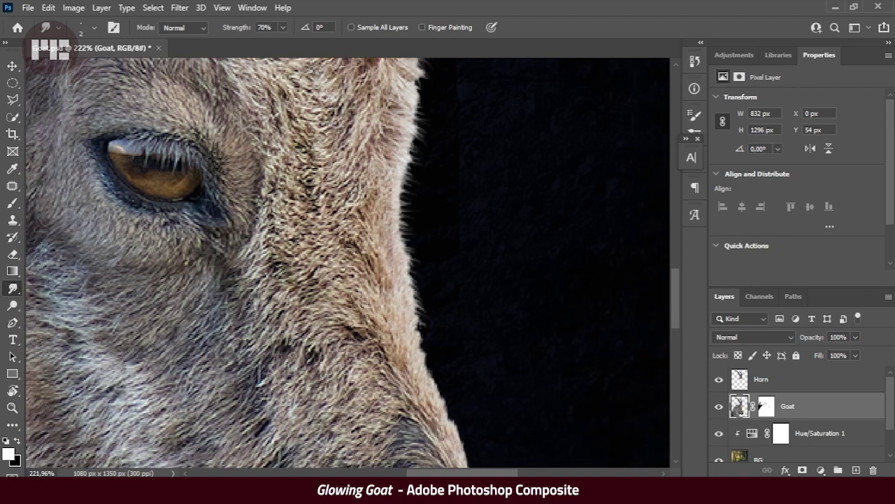
pyautogui.moveTo(422, 337); pyautogui.dragTo(401, 298)
pyautogui.moveTo(412, 336)
pyautogui.mouseDown()
pyautogui.moveTo(386, 308)
pyautogui.moveTo(393, 263)
pyautogui.mouseUp()
pyautogui.moveTo(415, 329); pyautogui.dragTo(399, 281)
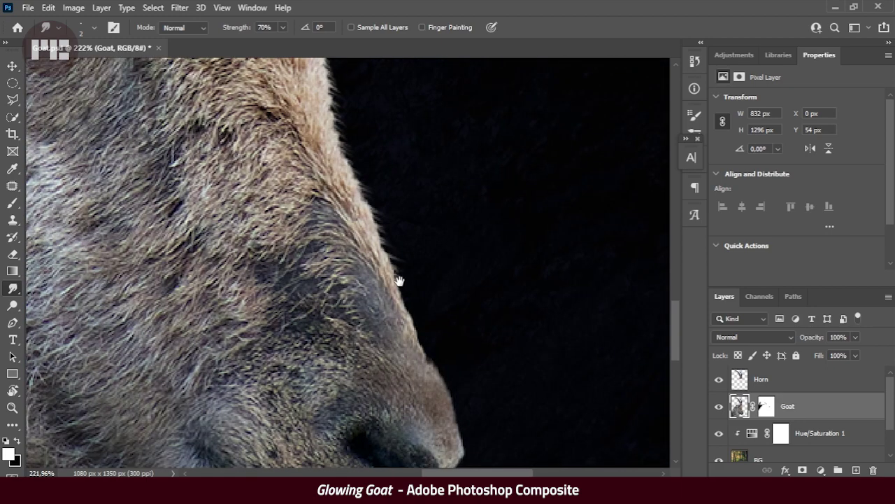
pyautogui.moveTo(424, 343)
pyautogui.mouseDown()
pyautogui.moveTo(389, 254)
pyautogui.moveTo(469, 317)
pyautogui.mouseUp()
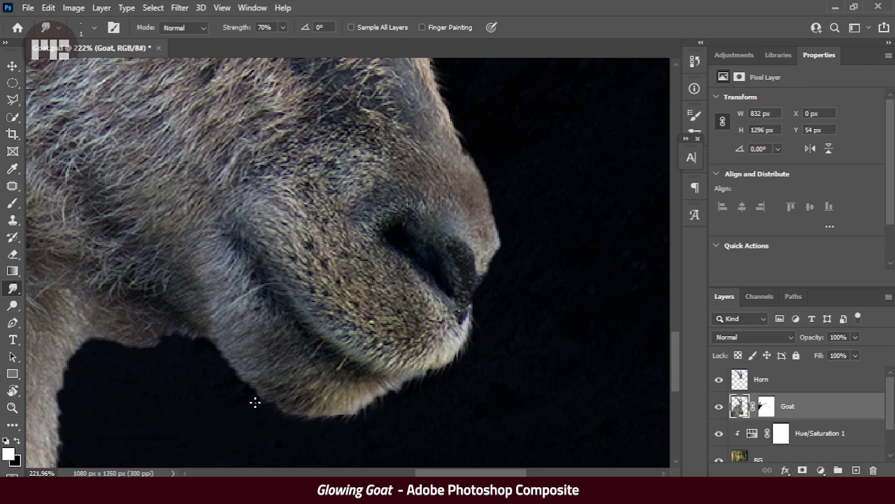
pyautogui.scroll(-2, 284, 370)
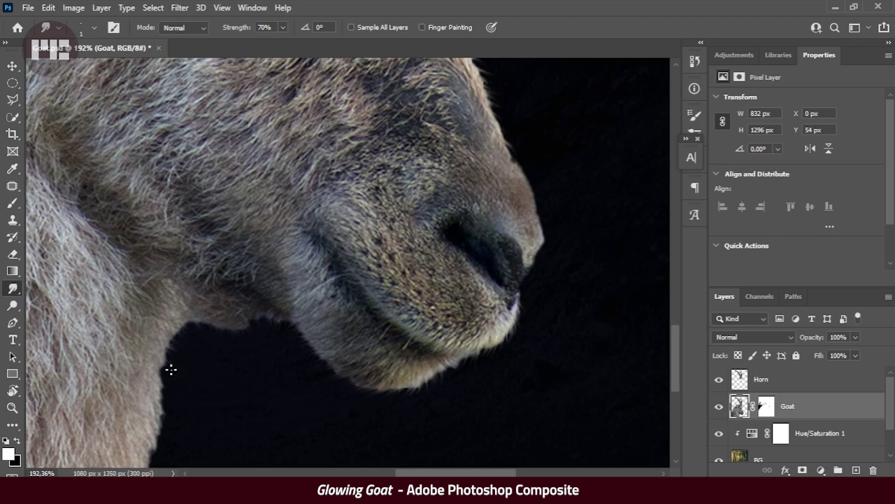
pyautogui.moveTo(143, 393); pyautogui.dragTo(188, 342)
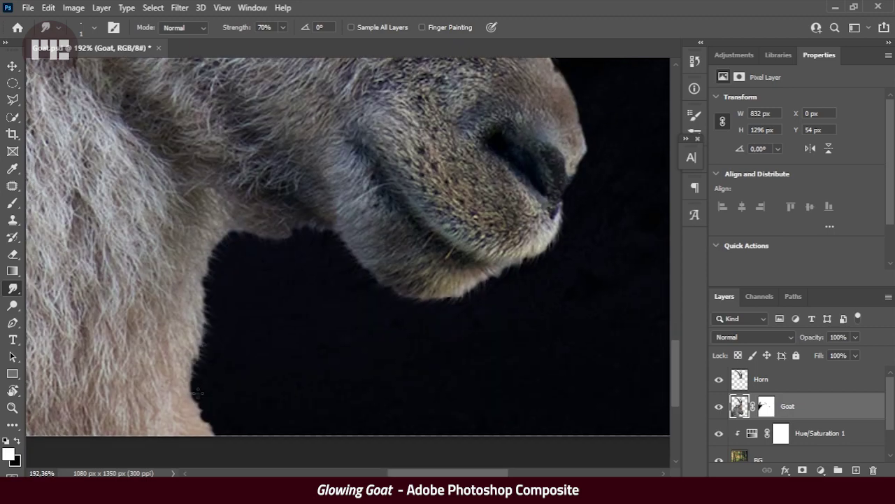
pyautogui.scroll(-3, 214, 419)
pyautogui.scroll(5, 311, 280)
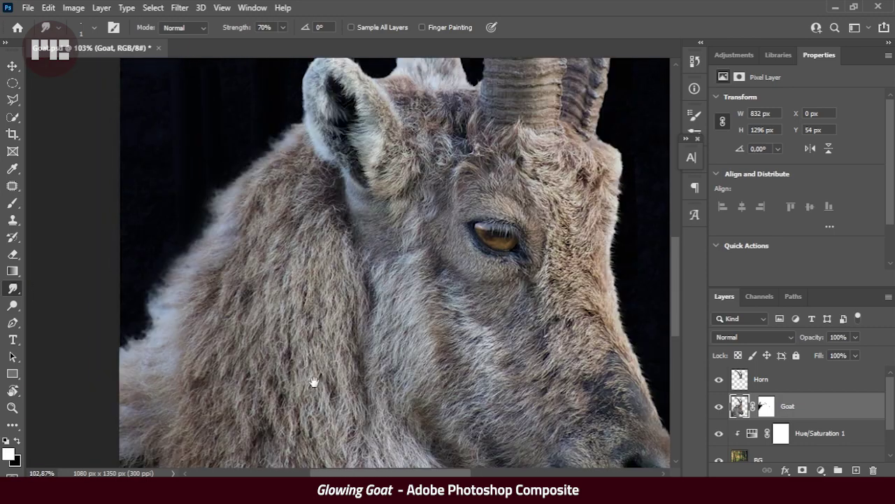
pyautogui.scroll(3, 315, 380)
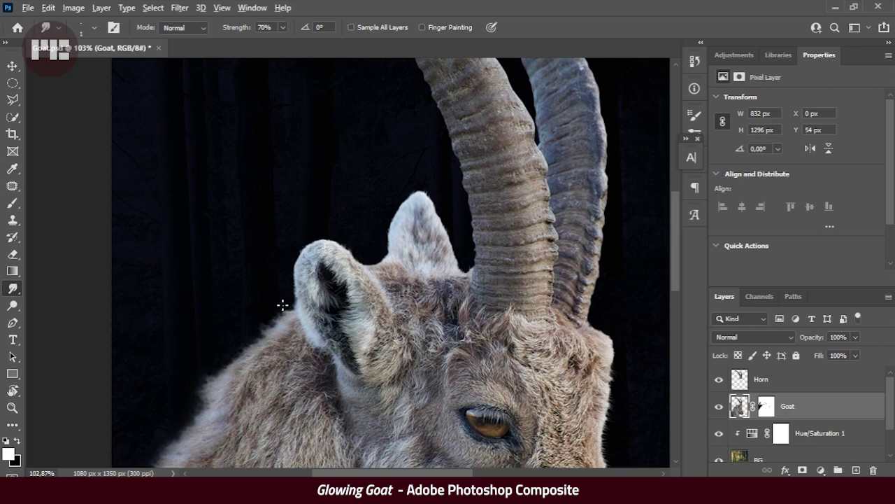
# - Add a Hue/Saturation adjustment clipped to the Goat layer with lightness -22 and saturation -19
pyautogui.hotkey('ctrl', '0')
pyautogui.click(821, 470)
pyautogui.click(811, 340)
pyautogui.click(796, 277)
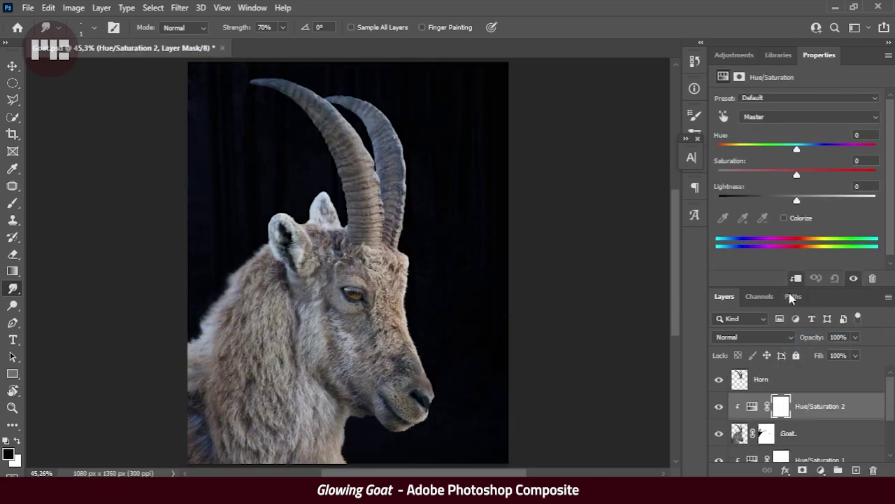
pyautogui.moveTo(797, 200); pyautogui.dragTo(780, 202)
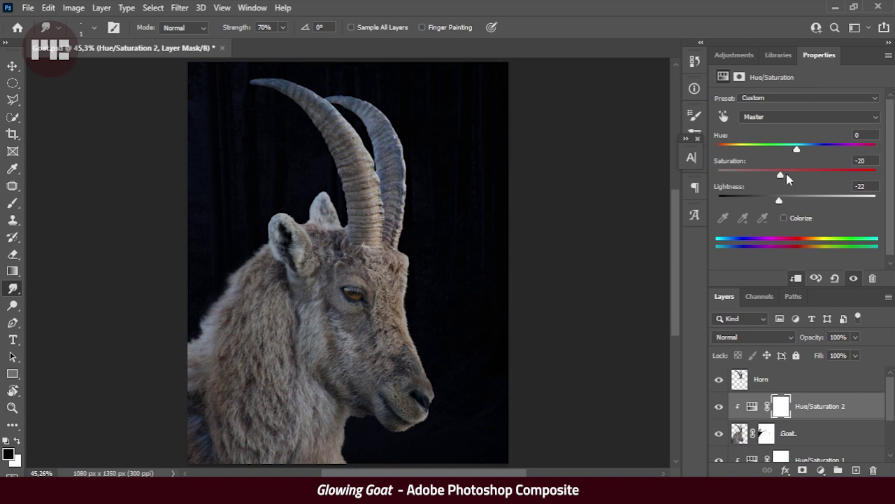
pyautogui.click(821, 470)
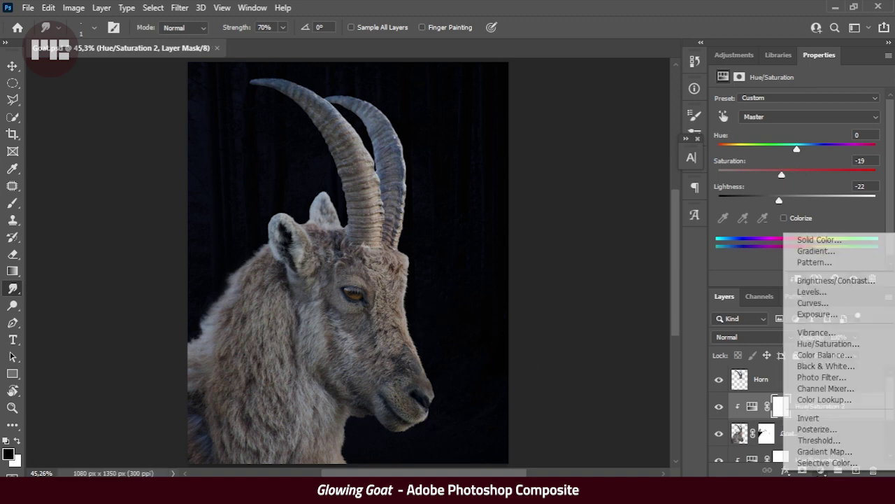
pyautogui.press('Escape')
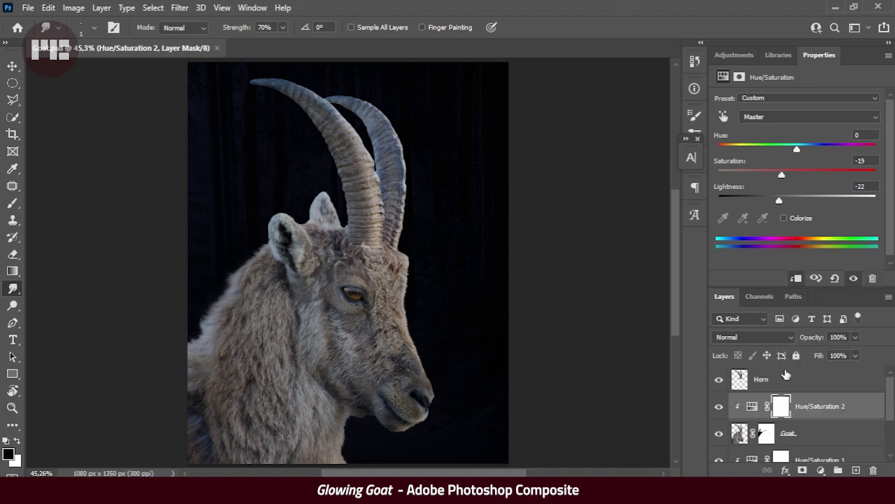
pyautogui.scroll(-1, 805, 406)
pyautogui.click(820, 421)
# - Try a radial Gradient Fill at scale 120, keeping its fill at 100%
pyautogui.click(821, 470)
pyautogui.click(805, 249)
pyautogui.click(697, 179)
pyautogui.click(693, 196)
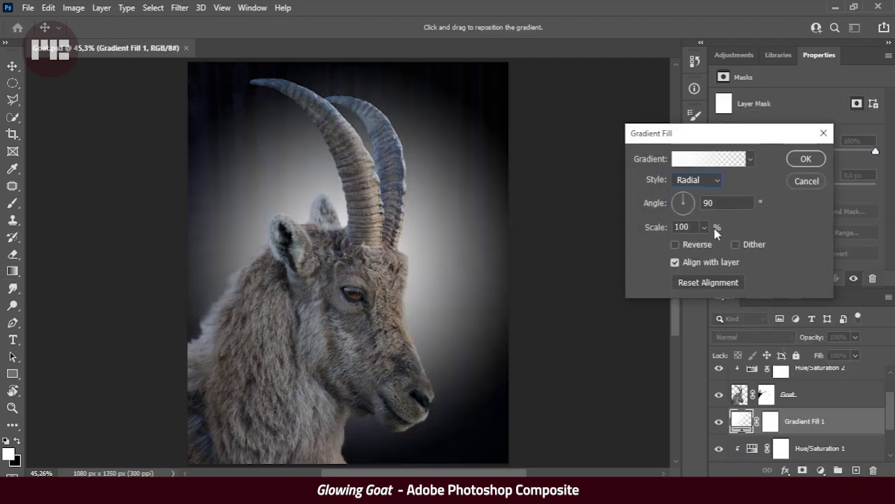
pyautogui.moveTo(661, 228); pyautogui.dragTo(651, 236)
pyautogui.write('120')
pyautogui.press('Return')
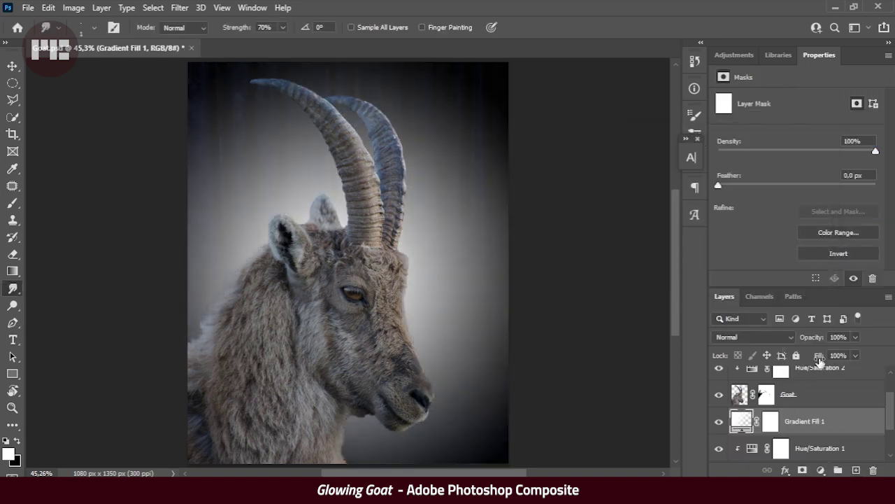
pyautogui.moveTo(818, 355); pyautogui.dragTo(783, 370)
pyautogui.hotkey('ctrl', 'z')
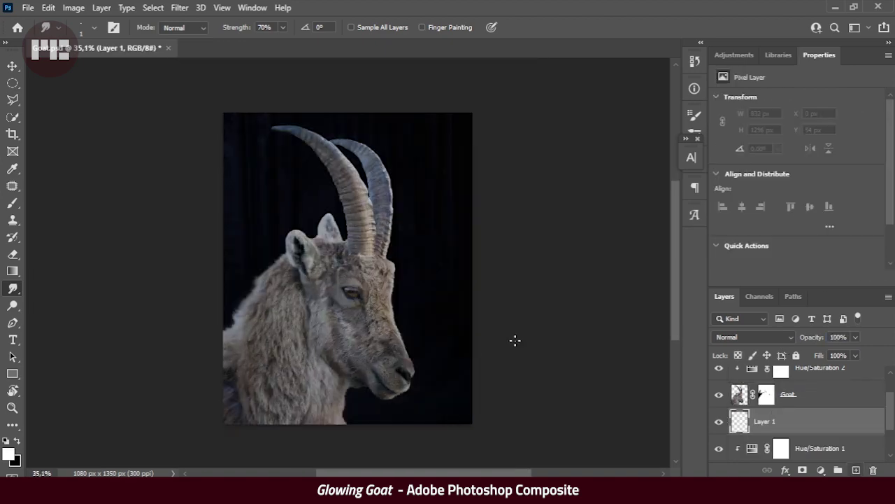
# - Paint a soft glow behind the goat's head with an 800 px brush at 67% flow
pyautogui.press('b')
pyautogui.rightClick(322, 241)
pyautogui.press('Return')
pyautogui.press(']')
pyautogui.press(']')
pyautogui.press(']')
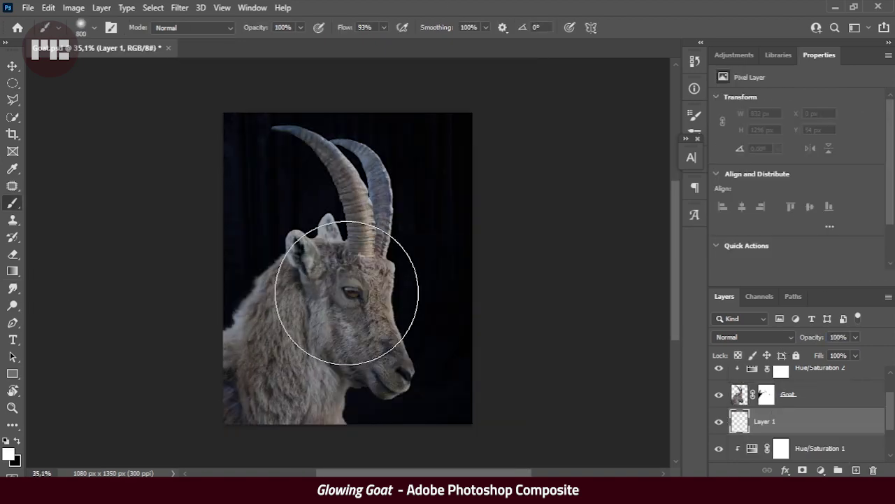
pyautogui.click(356, 287)
pyautogui.hotkey('ctrl', 'z')
pyautogui.hotkey('shift', '6')
pyautogui.hotkey('shift', '7')
pyautogui.click(343, 287)
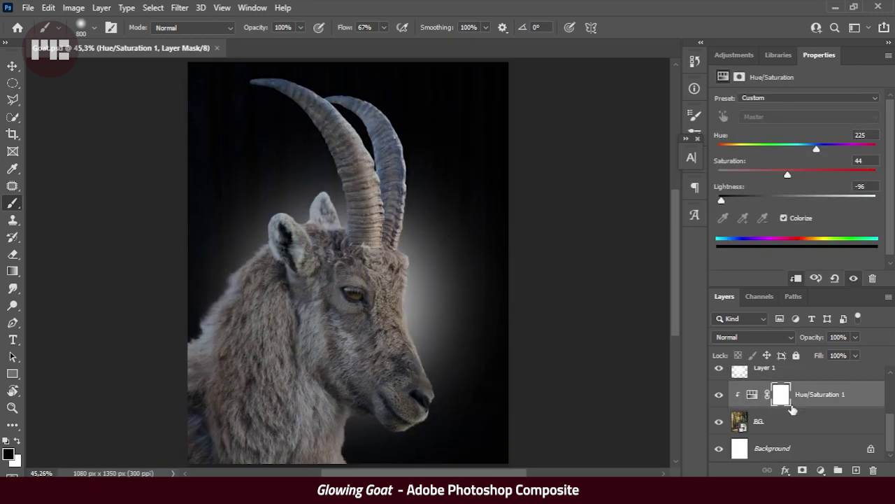
# - Add a Curves adjustment clipped to the Goat layer and bend the tone curve
pyautogui.click(741, 397)
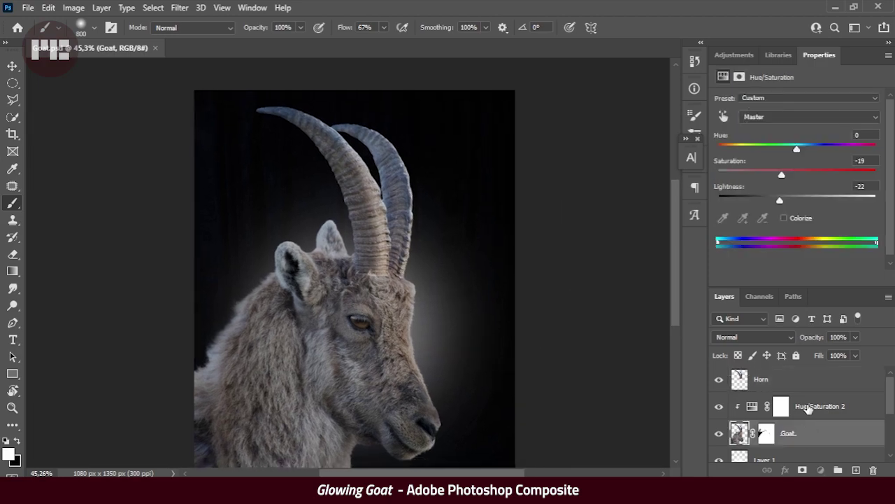
pyautogui.click(808, 409)
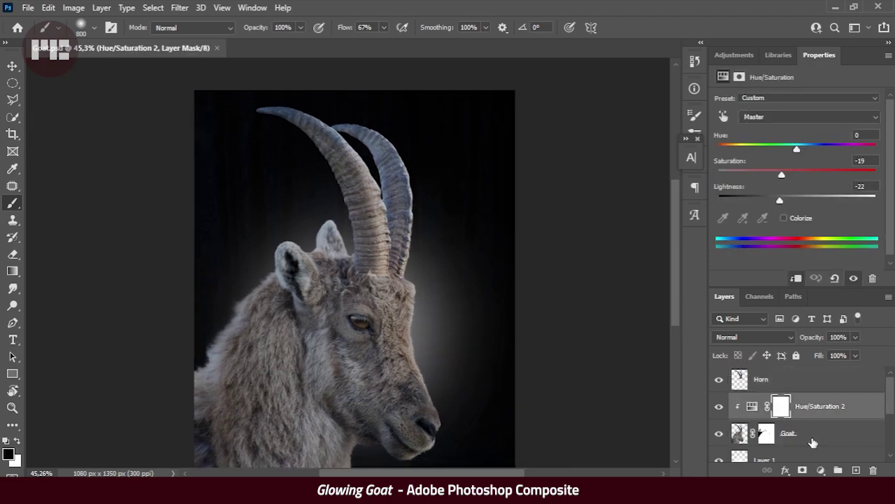
pyautogui.click(789, 433)
pyautogui.click(820, 470)
pyautogui.click(819, 296)
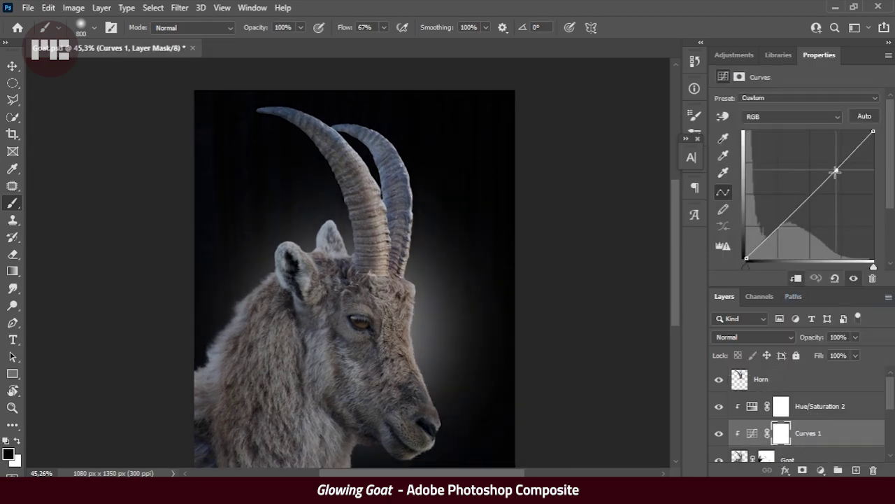
pyautogui.moveTo(835, 170); pyautogui.dragTo(830, 184)
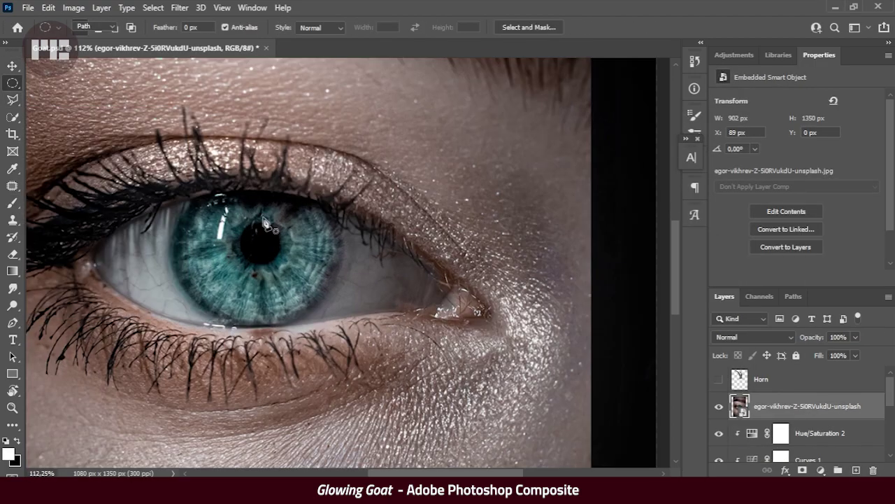
# - Trace the iris with a Pen path and scale the eye down to fit the goat's eye
pyautogui.press('p')
pyautogui.click(210, 196)
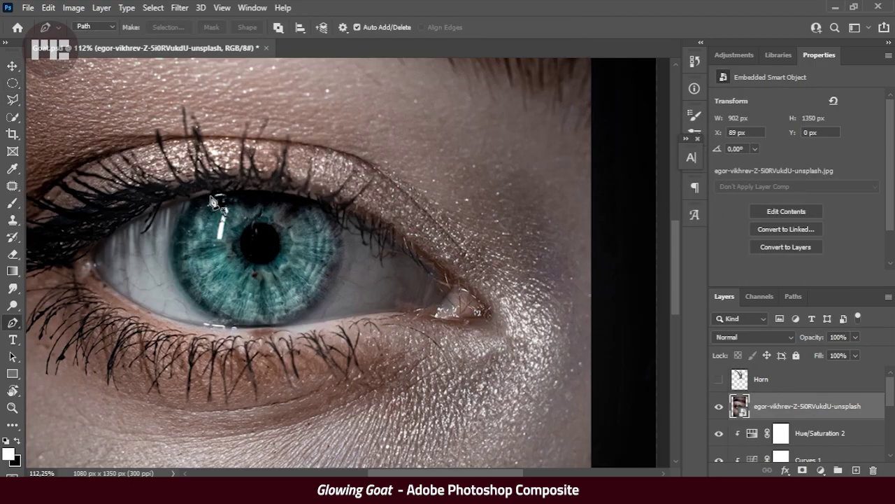
pyautogui.moveTo(191, 290); pyautogui.dragTo(225, 330)
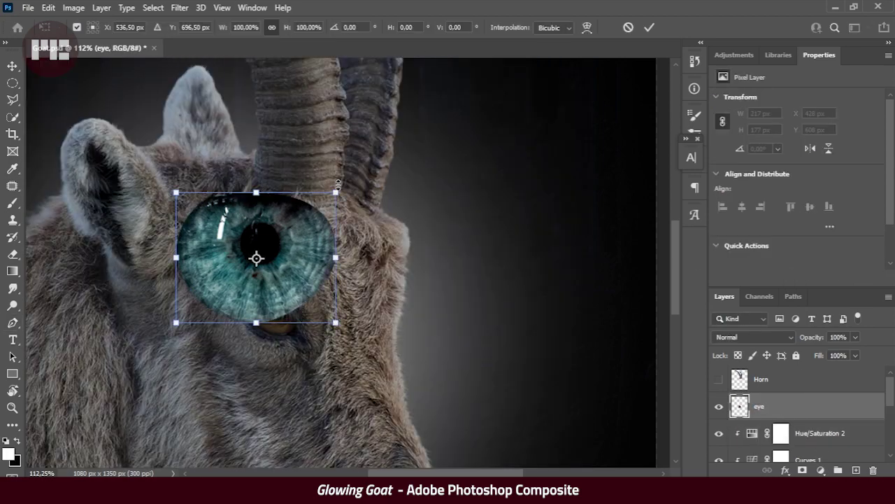
pyautogui.moveTo(338, 183)
pyautogui.mouseDown()
pyautogui.moveTo(292, 234)
pyautogui.moveTo(308, 288)
pyautogui.mouseUp()
pyautogui.scroll(3, 292, 234)
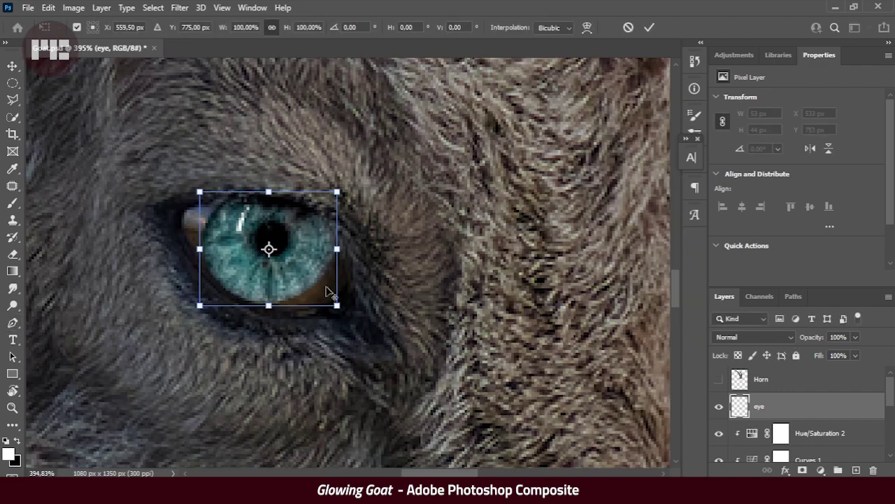
# - Warp the eye's corners and edges into the goat's eye socket and apply it
pyautogui.rightClick(281, 268)
pyautogui.click(315, 91)
pyautogui.moveTo(336, 305); pyautogui.dragTo(342, 310)
pyautogui.moveTo(199, 229); pyautogui.dragTo(189, 222)
pyautogui.moveTo(291, 192); pyautogui.dragTo(291, 210)
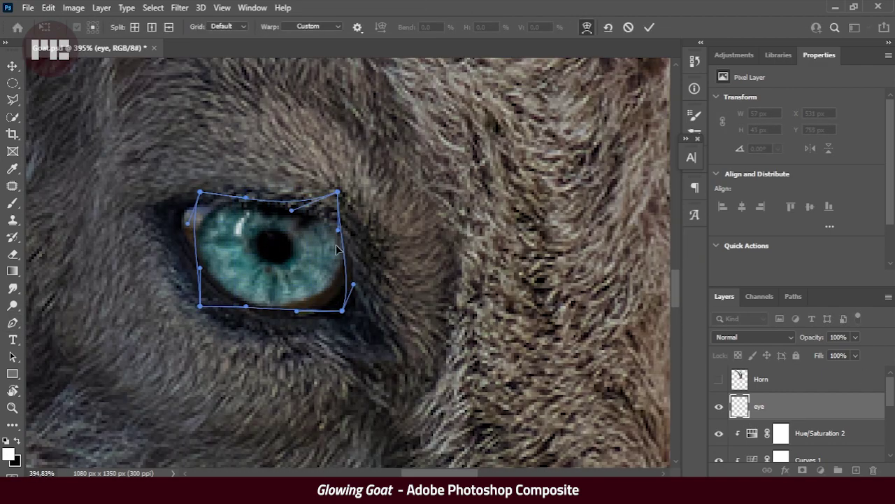
pyautogui.moveTo(200, 192); pyautogui.dragTo(171, 187)
pyautogui.moveTo(280, 309); pyautogui.dragTo(285, 319)
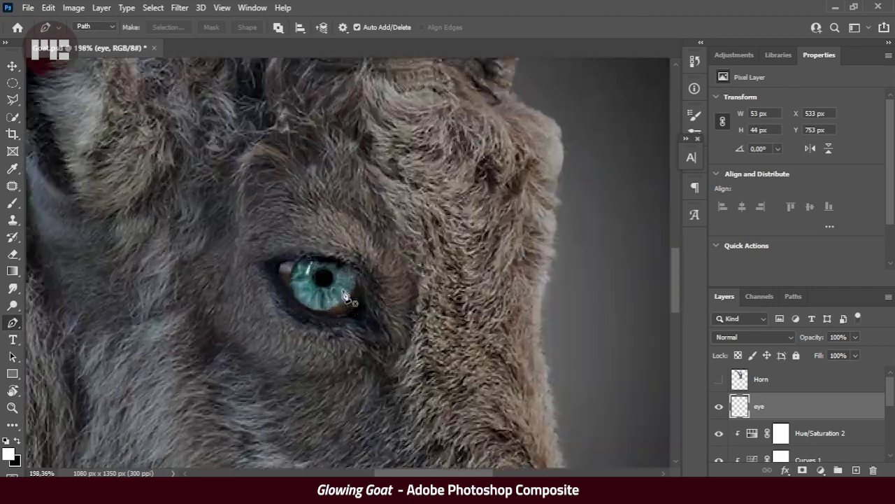
pyautogui.rightClick(329, 276)
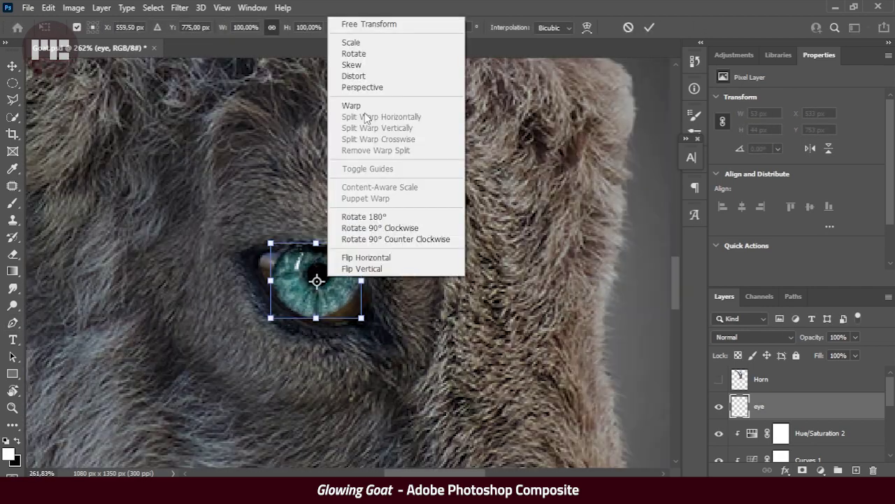
pyautogui.click(358, 106)
pyautogui.press('Return')
# - Add a layer mask to the eye and brush away the iris edge at the lower right
pyautogui.press('p')
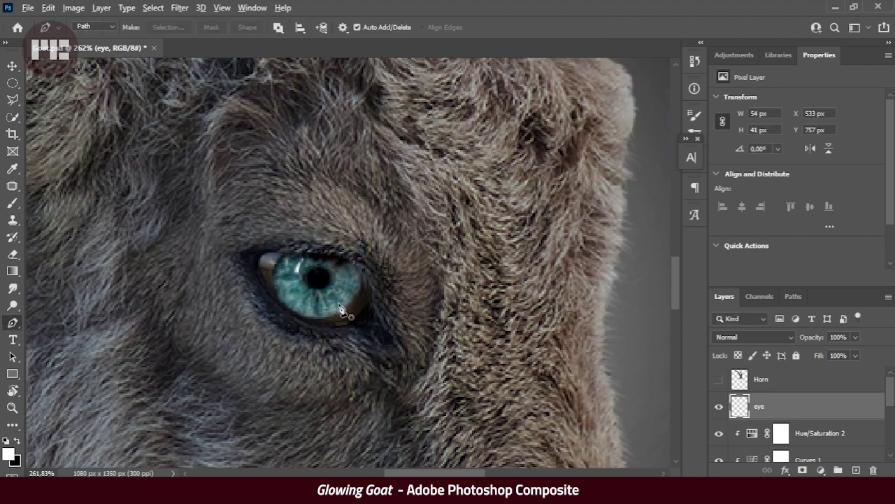
pyautogui.hotkey('ctrl', '0')
pyautogui.hotkey('ctrl', '+')
pyautogui.hotkey('ctrl', '+')
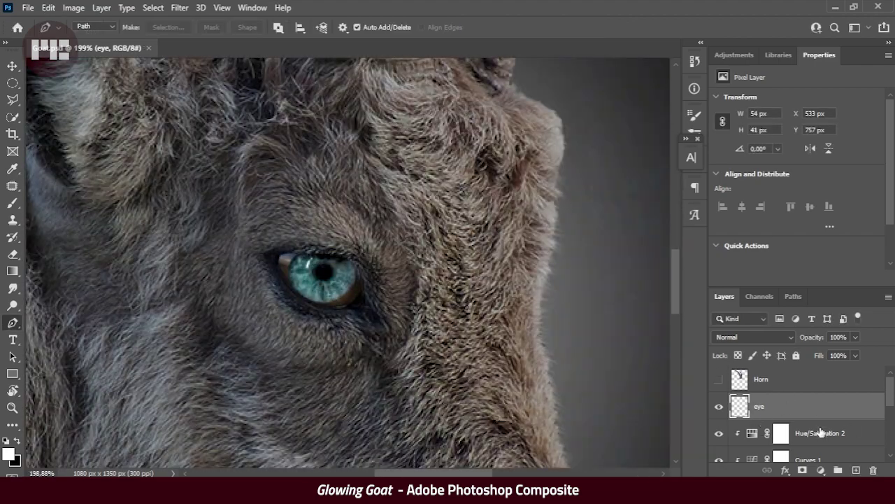
pyautogui.click(803, 470)
pyautogui.press('b')
pyautogui.rightClick(392, 245)
pyautogui.press('Escape')
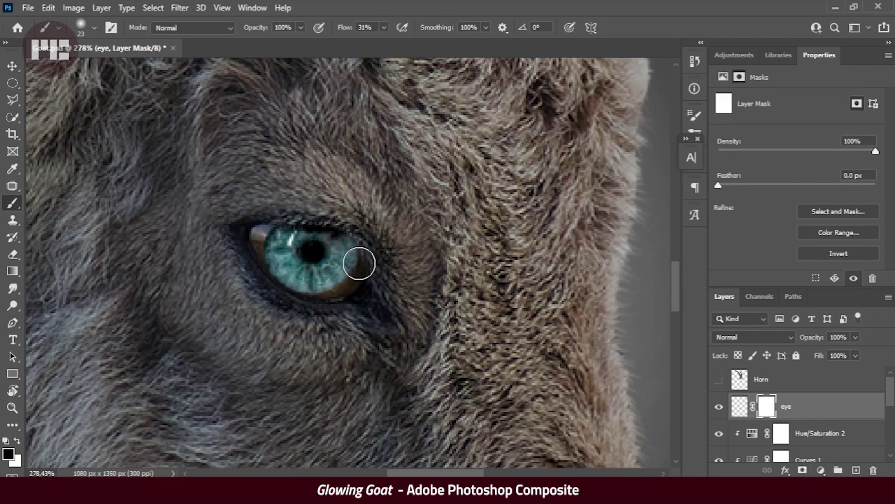
pyautogui.scroll(2, 367, 267)
pyautogui.moveTo(367, 267); pyautogui.dragTo(331, 300)
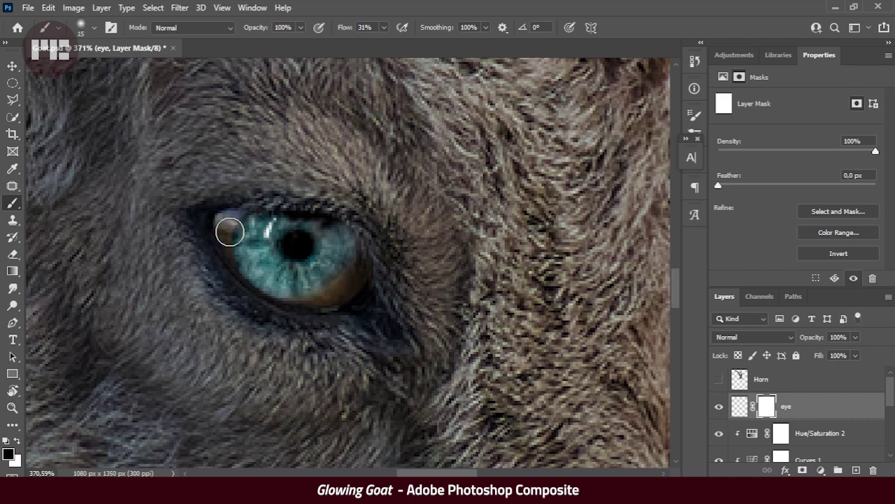
pyautogui.scroll(-3, 257, 294)
# - Save the file, recheck the goat's Hue/Saturation 2 settings, and target the eye layer's mask
pyautogui.hotkey('ctrl', 's')
pyautogui.scroll(-1, 256, 294)
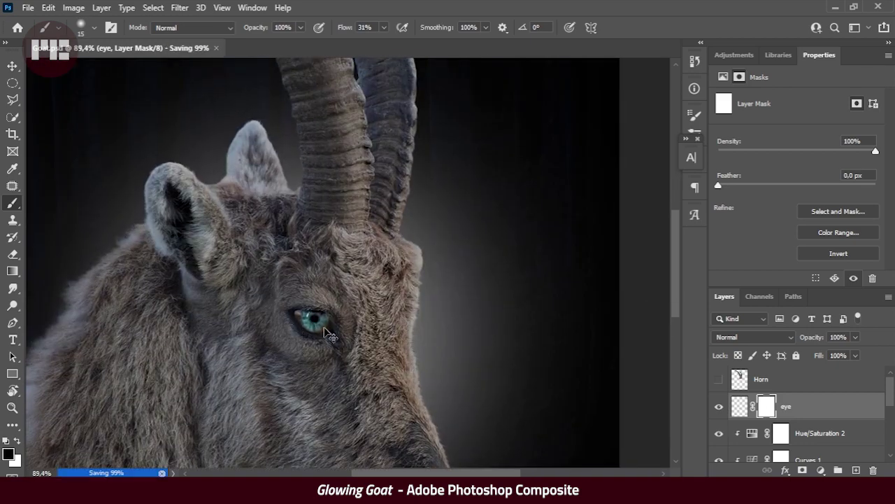
pyautogui.scroll(3, 340, 260)
pyautogui.scroll(-2, 756, 387)
pyautogui.click(756, 387)
pyautogui.scroll(-4, 345, 270)
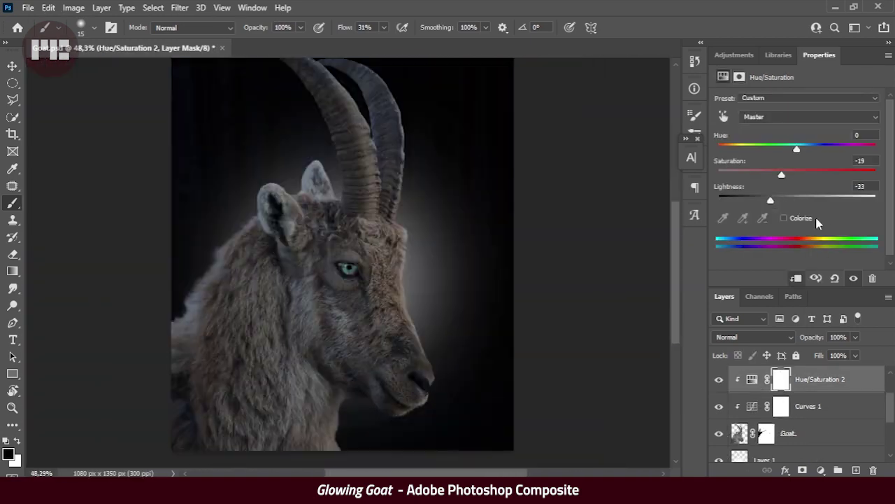
pyautogui.scroll(4, 351, 279)
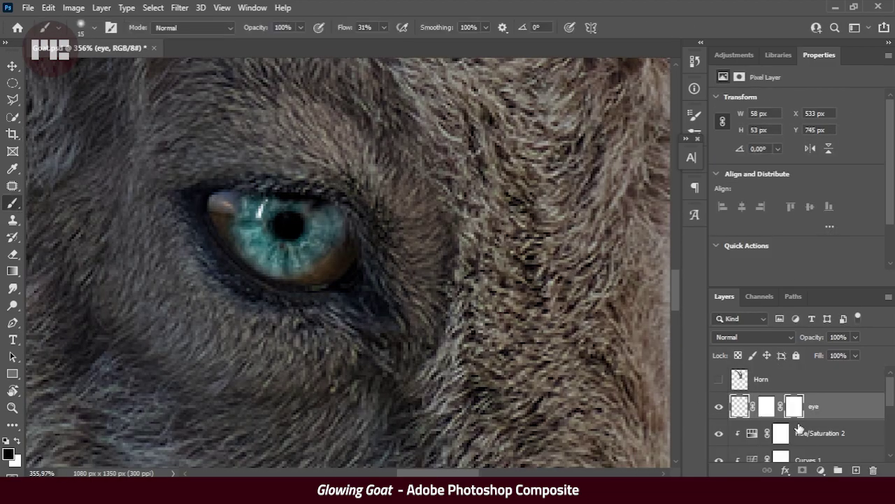
pyautogui.click(795, 409)
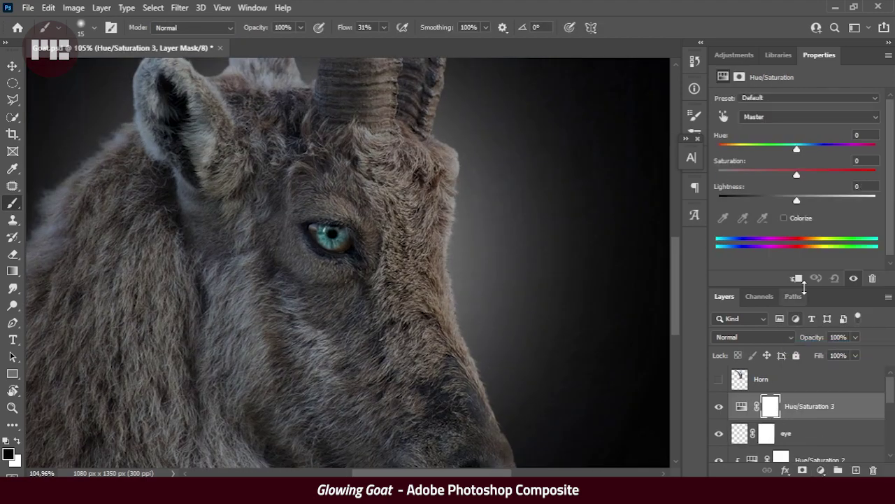
# - Zoom in on the goat's eye and sample its teal colour with the Eyedropper
pyautogui.press('v')
pyautogui.scroll(5, 369, 214)
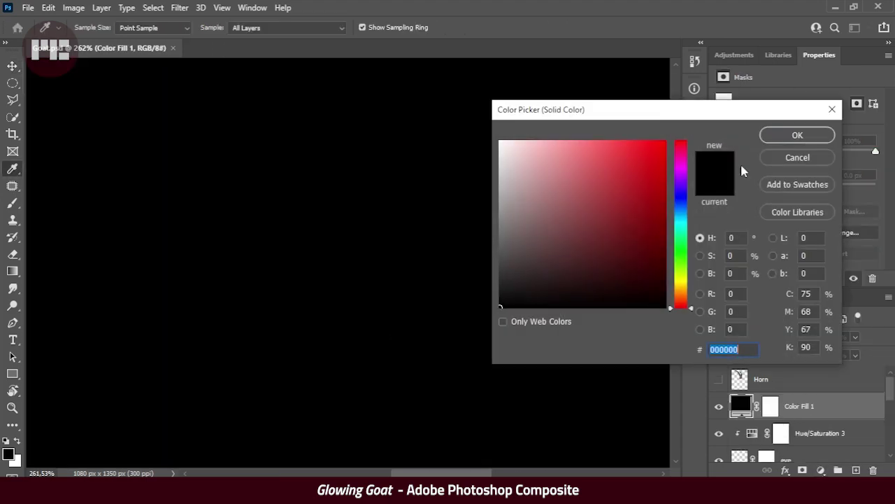
pyautogui.press('i')
pyautogui.click(751, 433)
pyautogui.click(279, 292)
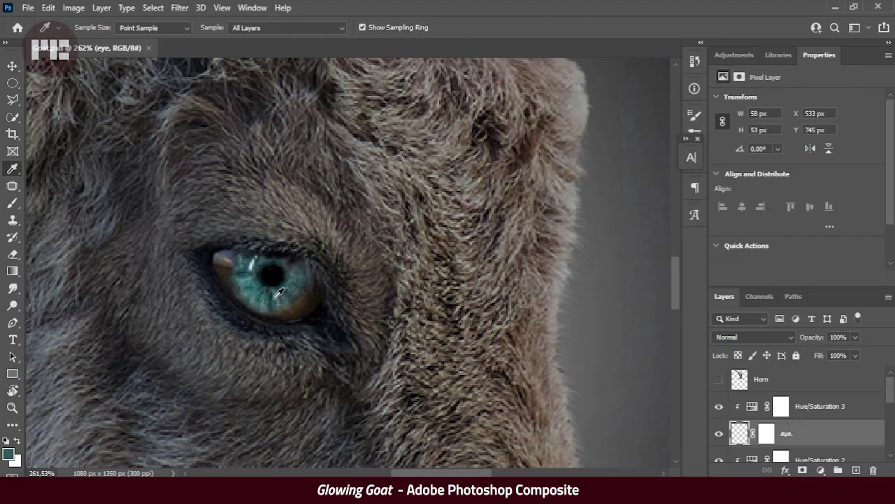
# - Create a new empty Layer 2, select the iris, and fill it with teal
pyautogui.click(812, 406)
pyautogui.click(822, 470)
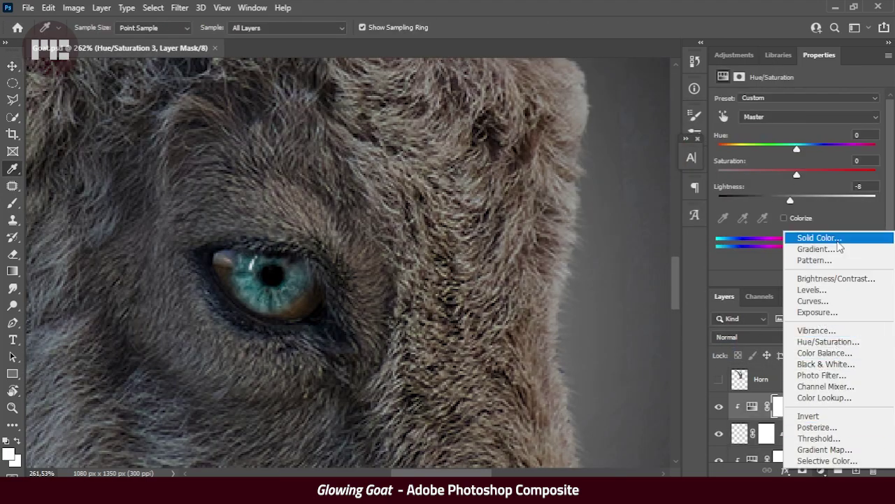
pyautogui.press('Escape')
pyautogui.click(857, 469)
pyautogui.keyDown('ctrl'); pyautogui.click(739, 433); pyautogui.keyUp('ctrl')
pyautogui.hotkey('alt', 'BackSpace')
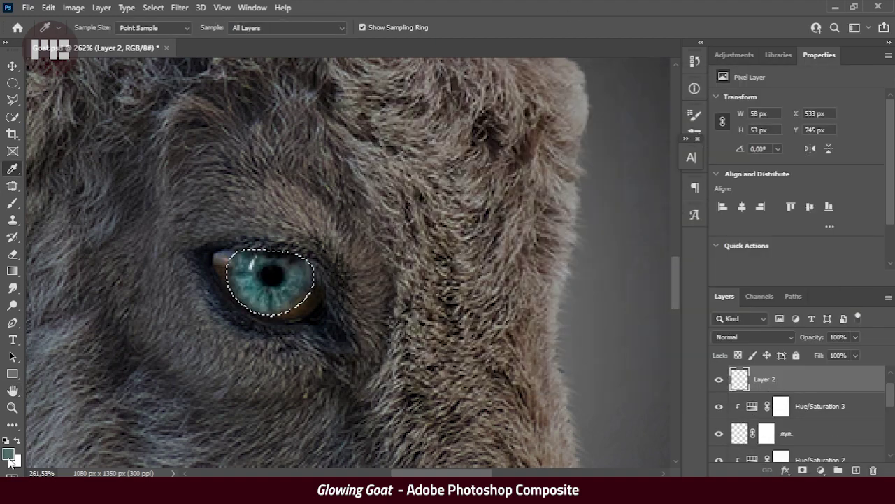
# - Fill the iris selection with cyan #55fff3, deselect, and fit the image in view
pyautogui.click(648, 141)
pyautogui.click(797, 135)
pyautogui.hotkey('alt', 'BackSpace')
pyautogui.click(8, 454)
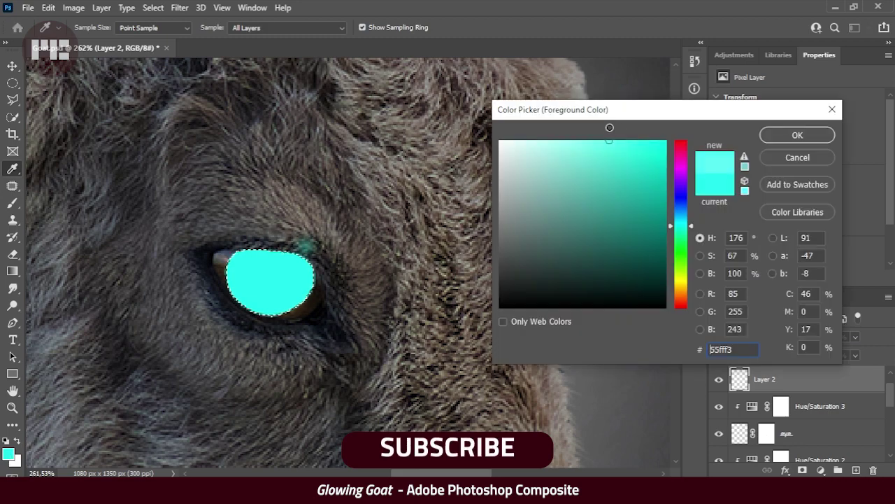
pyautogui.click(612, 126)
pyautogui.press('Return')
pyautogui.hotkey('alt', 'BackSpace')
pyautogui.hotkey('ctrl', 'd')
pyautogui.hotkey('ctrl', '0')
# - Rename Layer 2 to 'Eye Color', set it to Overlay, and lower its fill to 75%
pyautogui.doubleClick(766, 378)
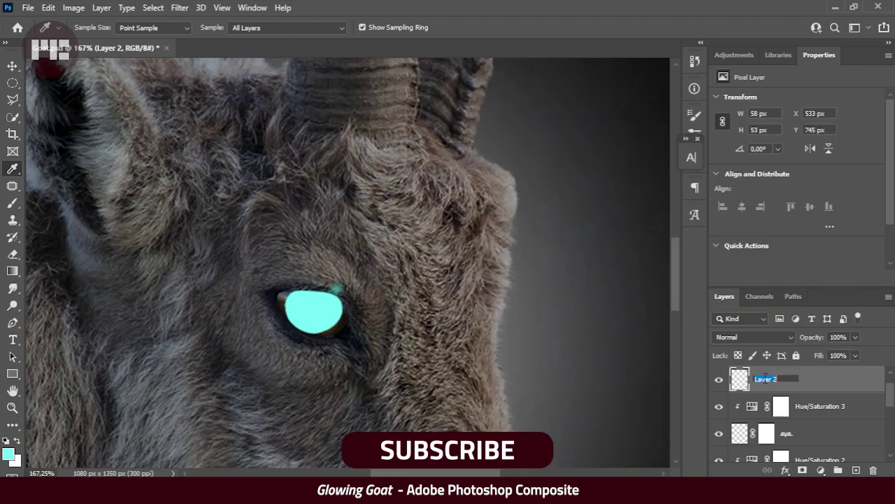
pyautogui.write('Eye Color')
pyautogui.click(754, 337)
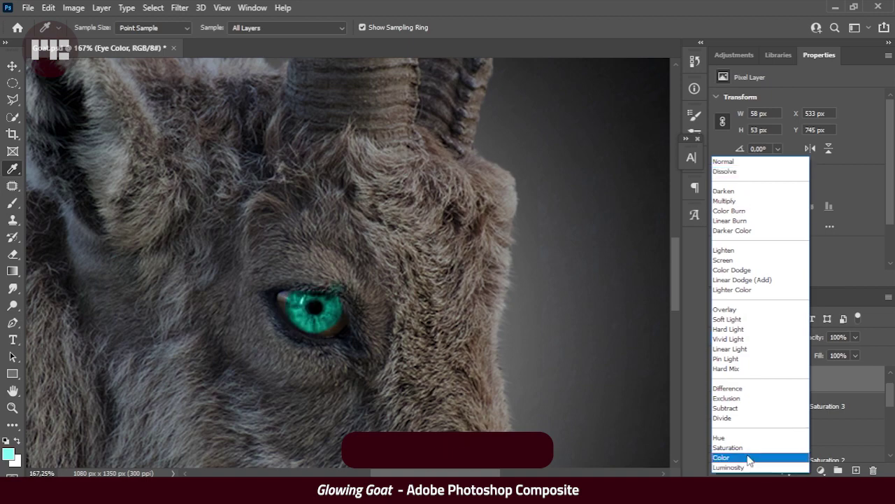
pyautogui.click(727, 311)
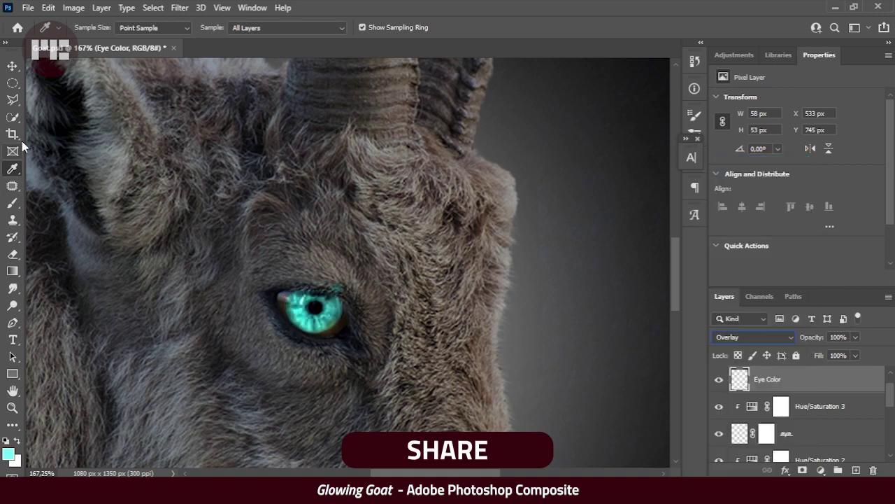
pyautogui.press('e')
pyautogui.scroll(-1, 328, 260)
pyautogui.scroll(-3, 328, 260)
pyautogui.scroll(2, 330, 286)
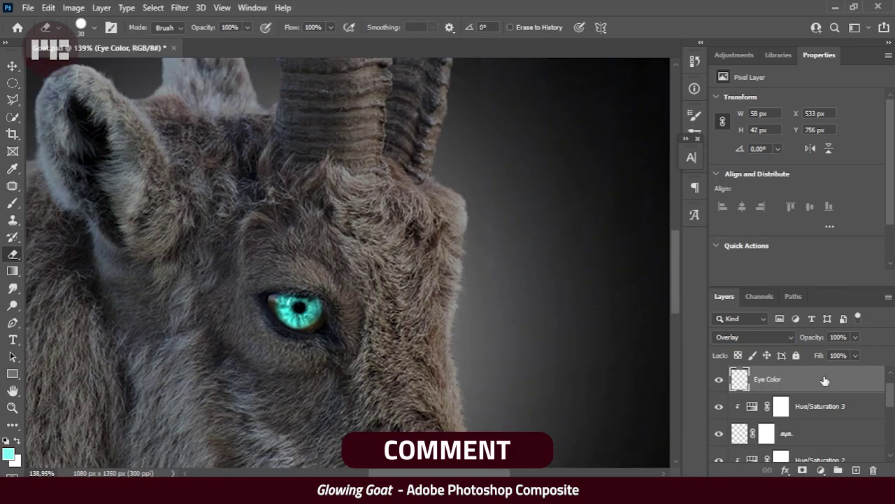
pyautogui.moveTo(804, 358); pyautogui.dragTo(802, 358)
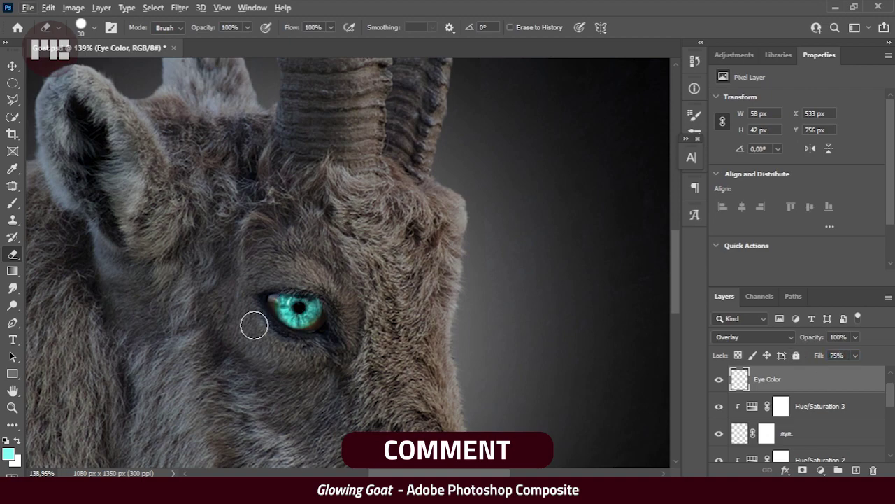
# - Select the Hue/Saturation 3 layer in the Layers panel
pyautogui.scroll(-4, 245, 332)
pyautogui.scroll(2, 338, 304)
pyautogui.scroll(-2, 326, 324)
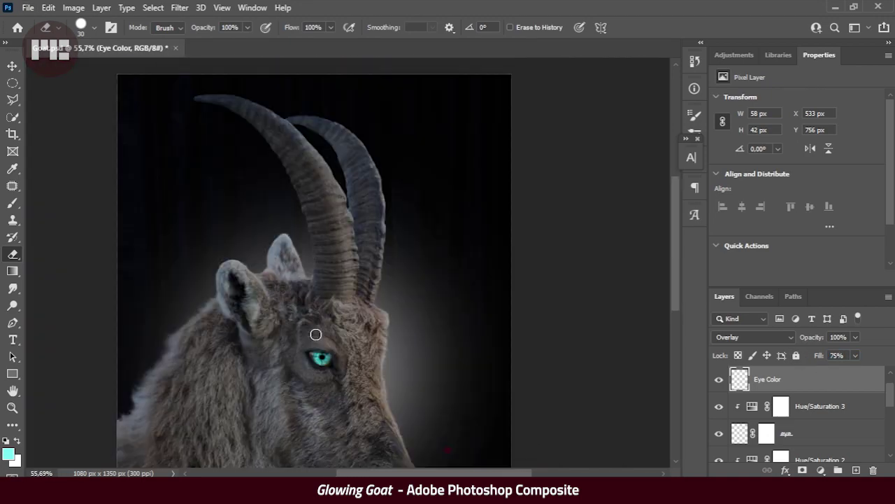
pyautogui.scroll(2, 316, 335)
pyautogui.click(812, 433)
pyautogui.scroll(-1, 263, 272)
# - Add an Exposure adjustment clipped to the eye and invert its mask to black
pyautogui.click(819, 407)
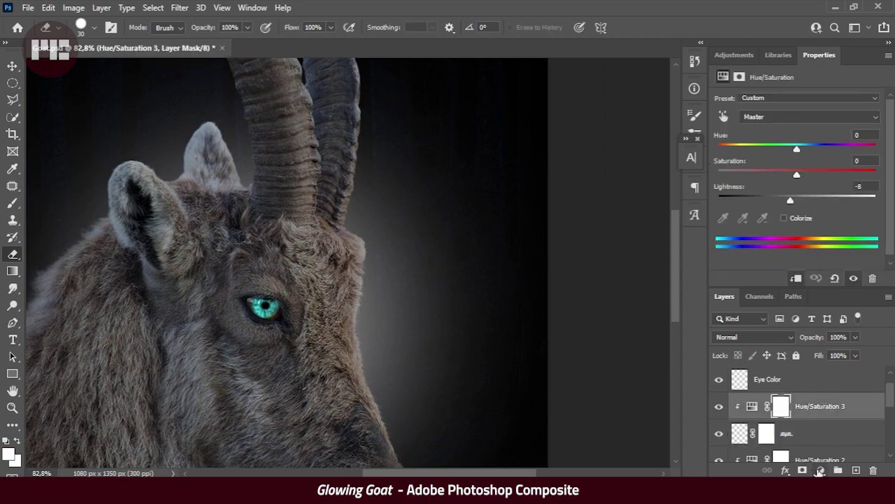
pyautogui.click(822, 471)
pyautogui.click(816, 310)
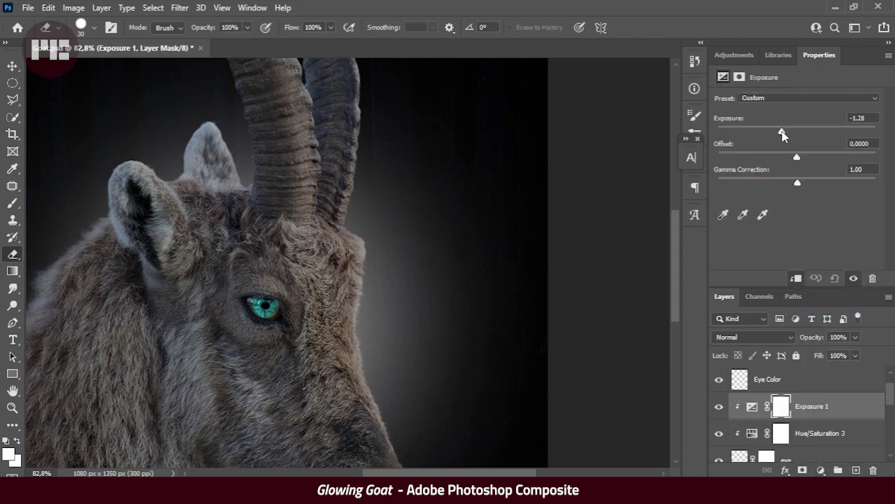
pyautogui.hotkey('ctrl', 'i')
# - Paint white with a soft brush to reveal the darkening in a small spot by the eye
pyautogui.press('b')
pyautogui.scroll(5, 267, 330)
pyautogui.rightClick(342, 242)
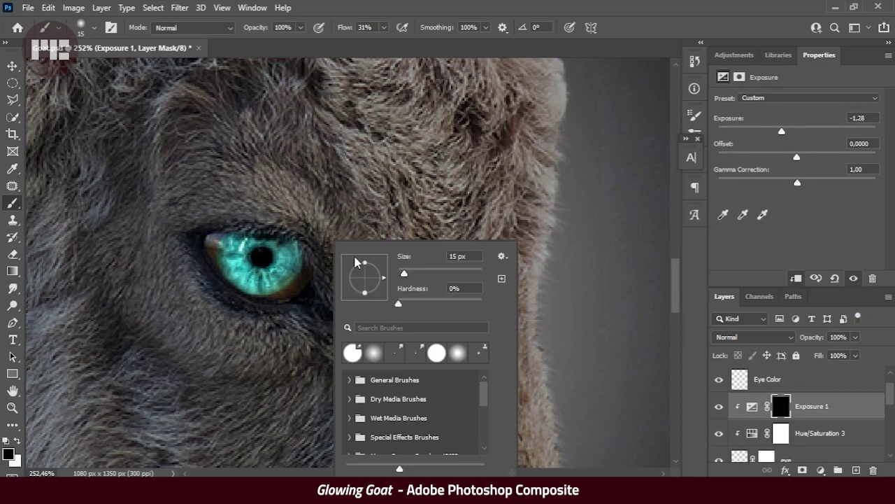
pyautogui.press('Return')
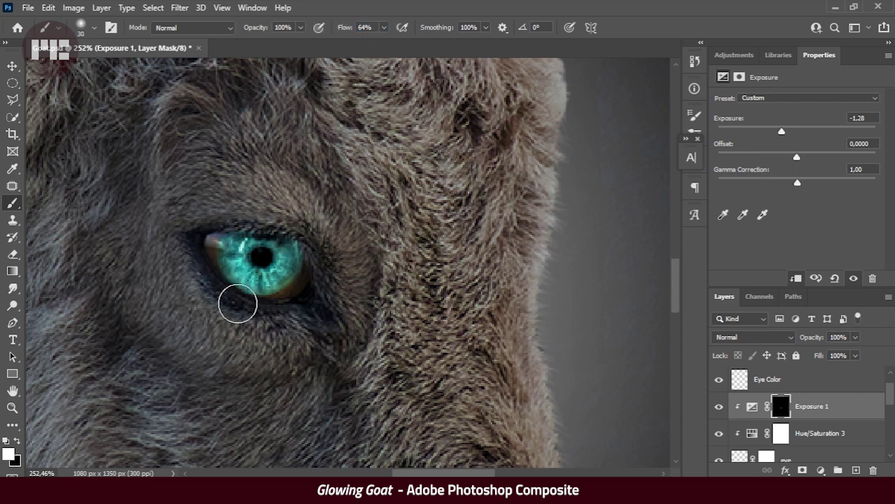
pyautogui.moveTo(235, 301); pyautogui.dragTo(304, 326)
pyautogui.hotkey('shift', '0')
pyautogui.rightClick(384, 238)
pyautogui.press('Escape')
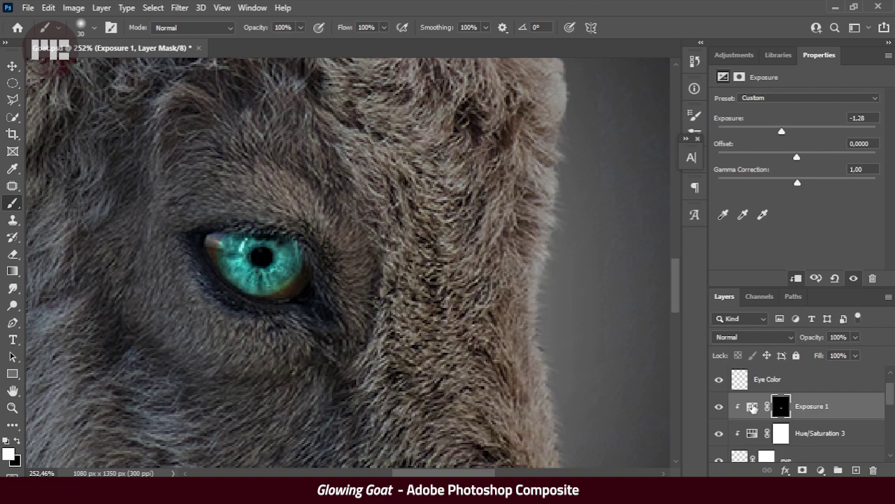
# - Darken the Exposure value to -2,39 and reselect the adjustment's mask
pyautogui.click(752, 407)
pyautogui.moveTo(781, 131); pyautogui.dragTo(769, 133)
pyautogui.click(782, 406)
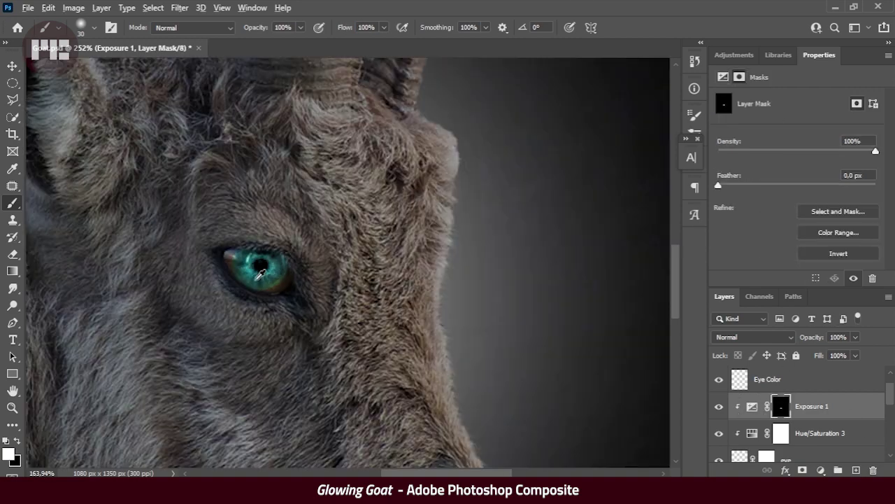
pyautogui.scroll(-5, 189, 256)
pyautogui.scroll(5, 329, 273)
pyautogui.scroll(-1, 773, 439)
# - Check the eye layer's mask and brush settings, then select the Eye Color layer
pyautogui.click(773, 439)
pyautogui.scroll(2, 181, 232)
pyautogui.rightClick(372, 235)
pyautogui.press('Escape')
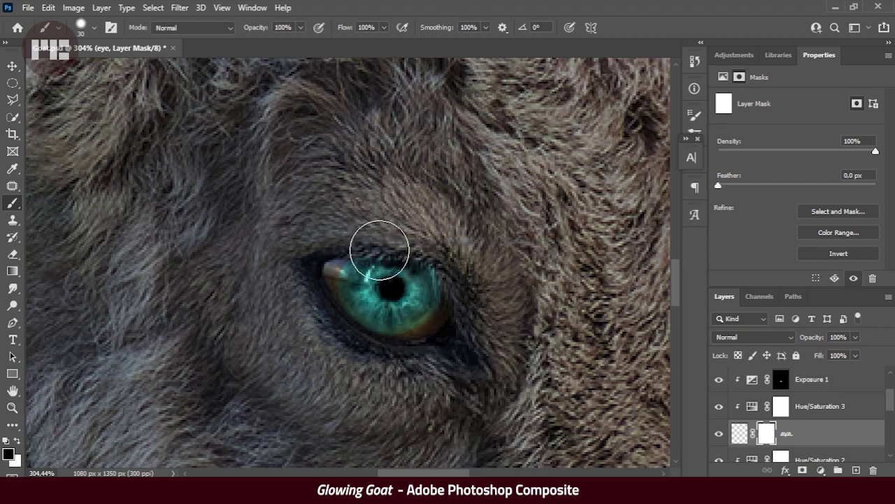
pyautogui.scroll(-5, 340, 262)
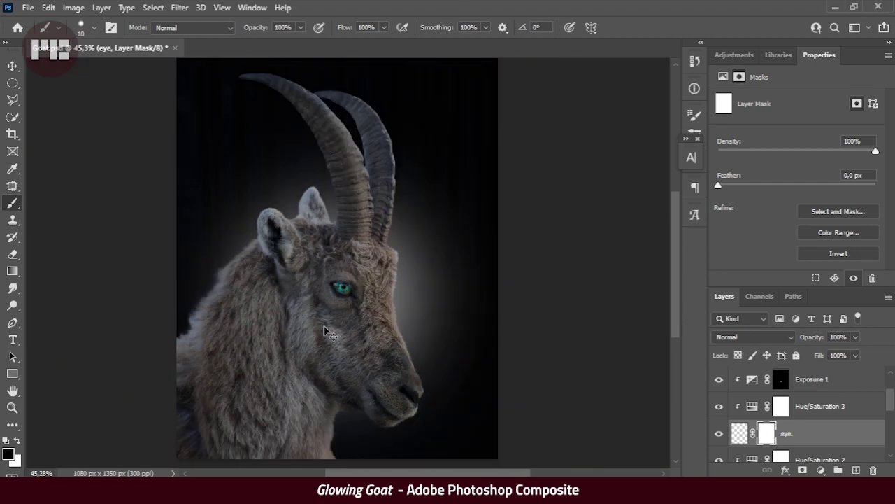
pyautogui.scroll(-3, 342, 266)
pyautogui.scroll(3, 364, 301)
pyautogui.scroll(4, 367, 304)
pyautogui.scroll(1, 367, 304)
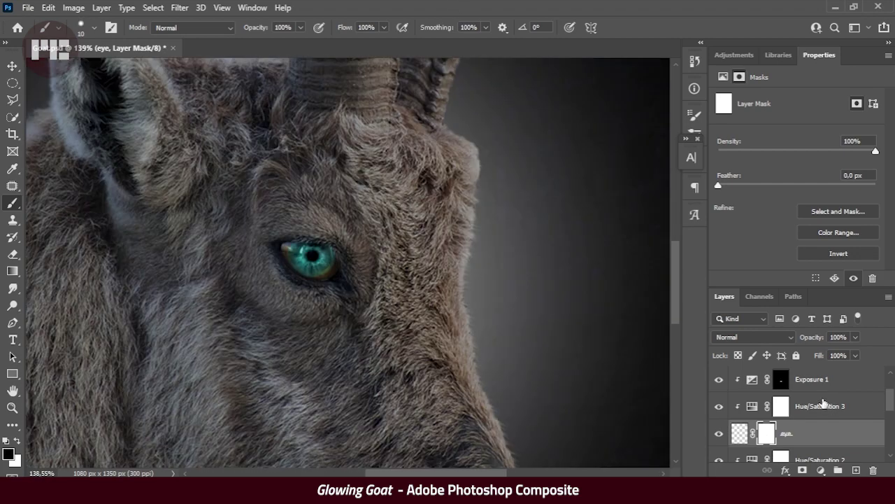
pyautogui.scroll(-1, 786, 418)
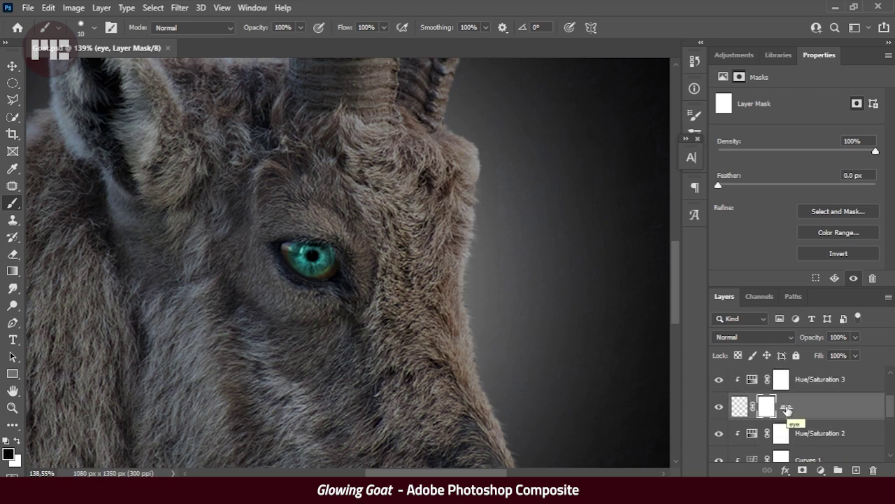
pyautogui.scroll(3, 786, 409)
pyautogui.click(813, 401)
# - Add a cyan Solid Color fill layer with its mask inverted to black
pyautogui.click(821, 469)
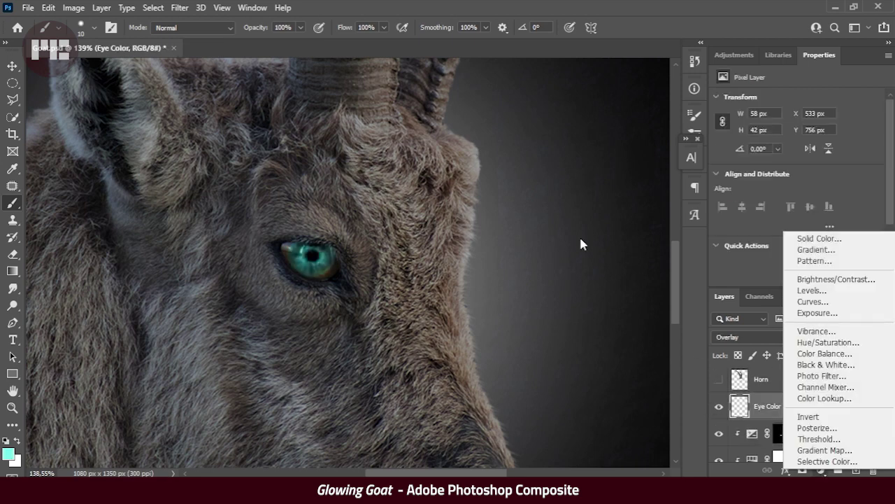
pyautogui.click(820, 239)
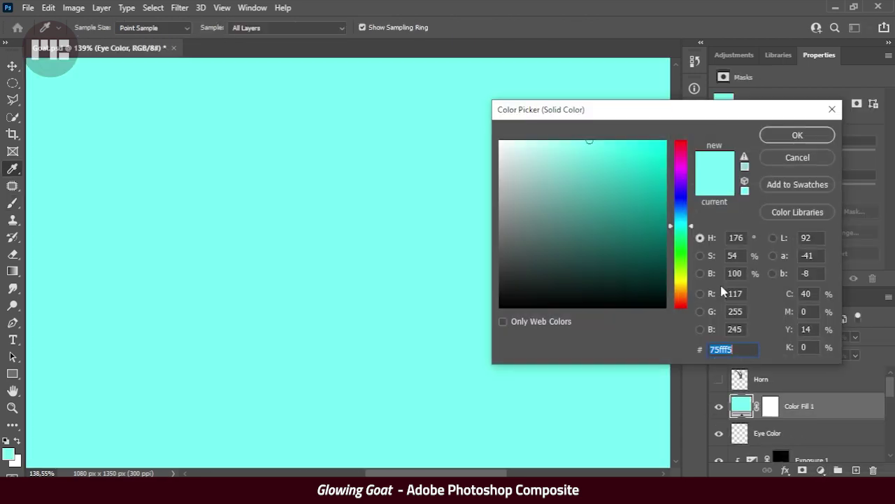
pyautogui.press('Return')
pyautogui.hotkey('ctrl', 'alt', 'g')
# - Try Luminosity and Soft Light, then set the fill layer's blend mode to Overlay
pyautogui.click(752, 337)
pyautogui.click(728, 469)
pyautogui.click(769, 405)
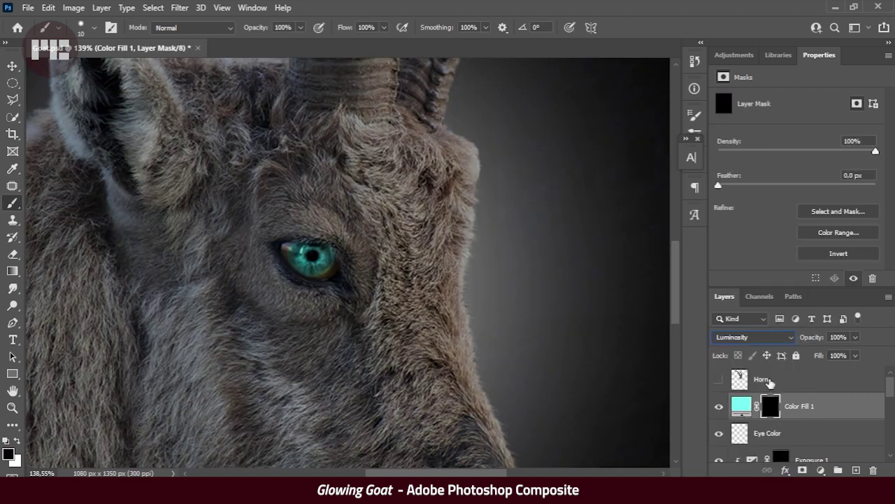
pyautogui.click(756, 337)
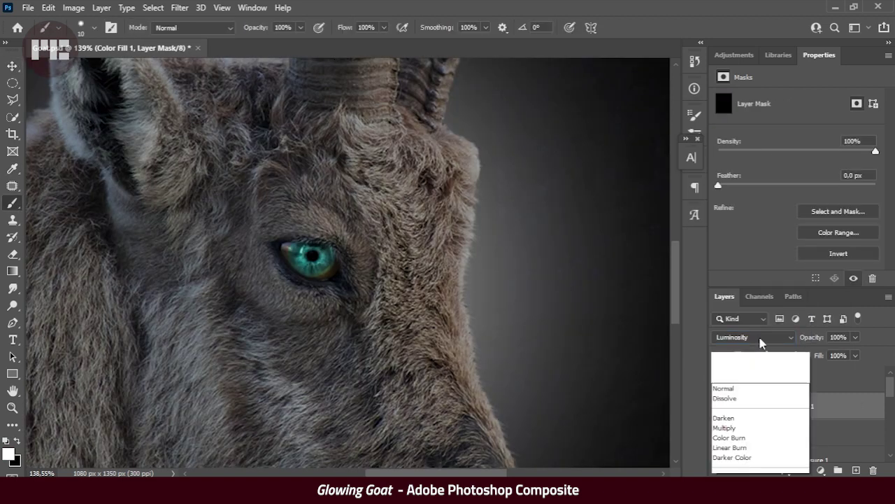
pyautogui.click(727, 319)
pyautogui.click(740, 336)
pyautogui.click(725, 309)
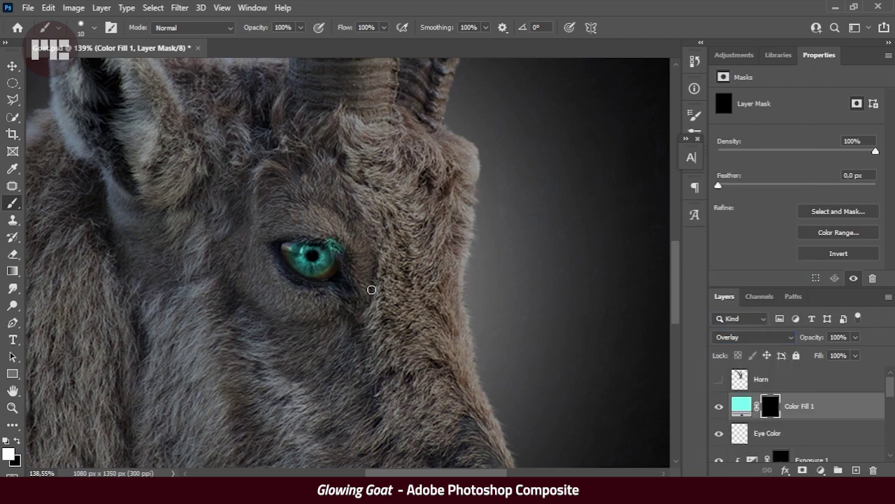
# - Lower the brush flow, enlarge the brush and softly paint the cyan glow over the eye
pyautogui.hotkey('shift', '1')
pyautogui.hotkey('shift', '3')
pyautogui.scroll(3, 270, 244)
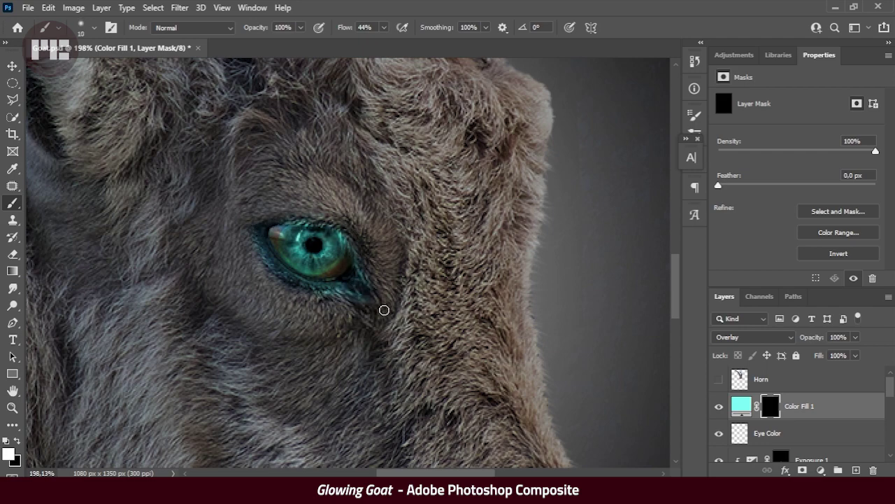
pyautogui.scroll(-1, 218, 233)
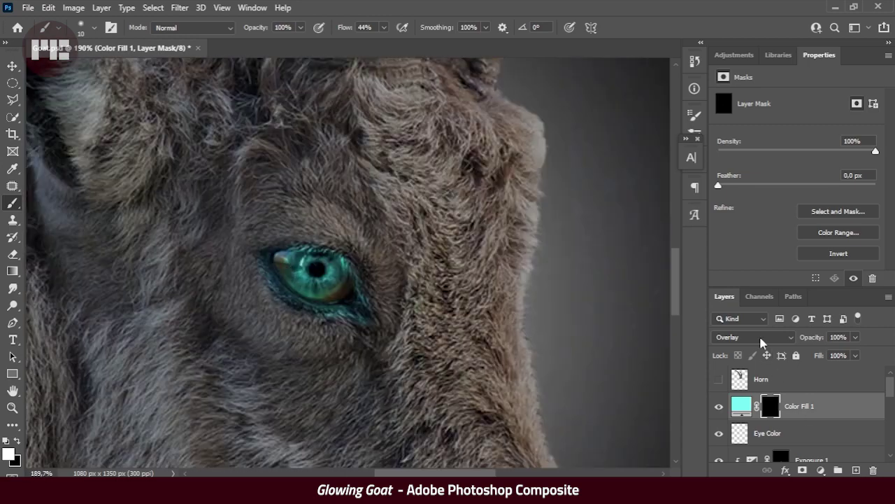
pyautogui.click(761, 342)
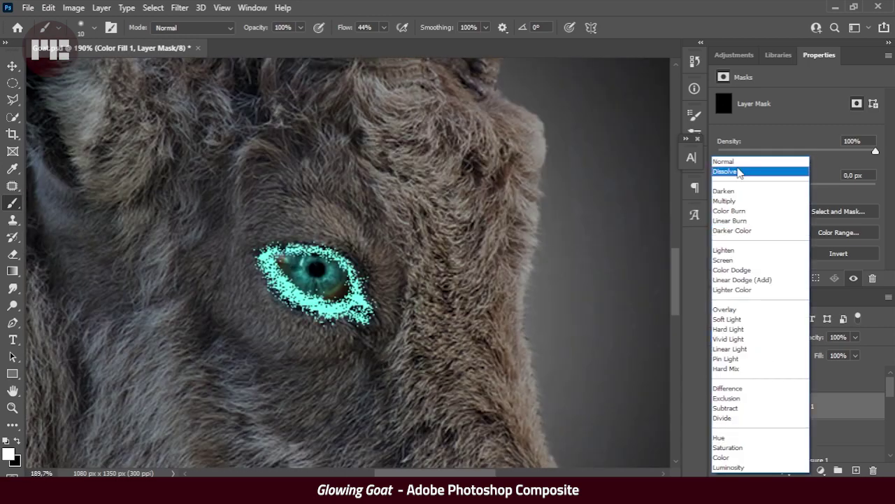
pyautogui.click(747, 319)
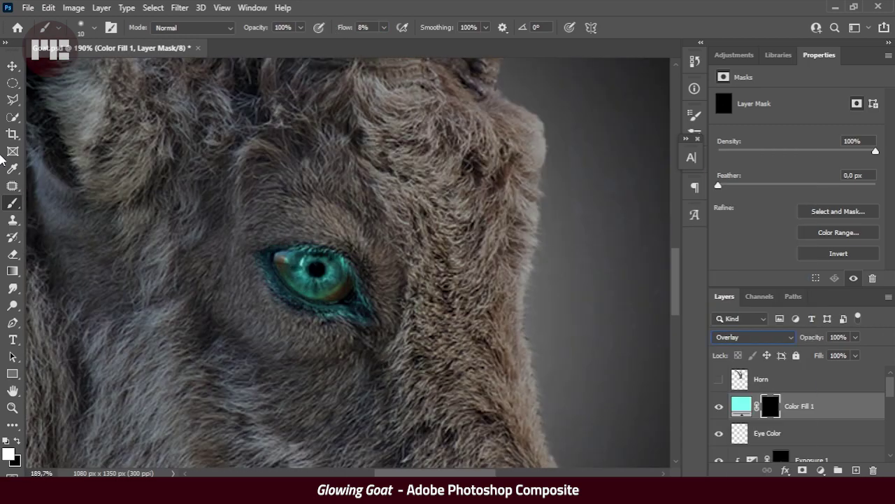
pyautogui.press(']')
pyautogui.press(']')
pyautogui.press(']')
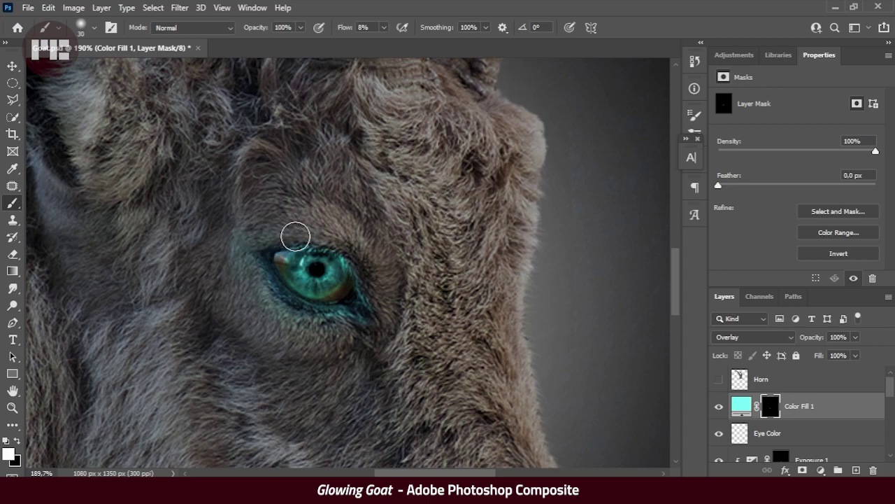
pyautogui.scroll(-5, 363, 322)
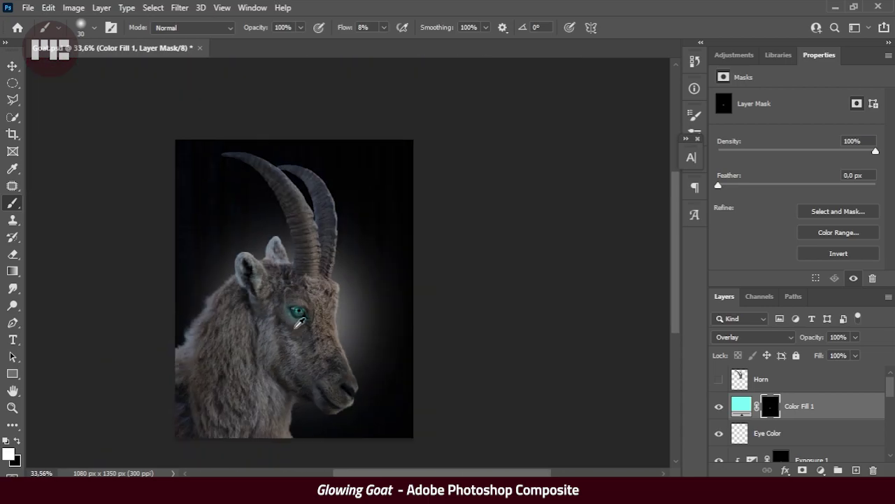
pyautogui.scroll(6, 290, 329)
pyautogui.scroll(-2, 772, 412)
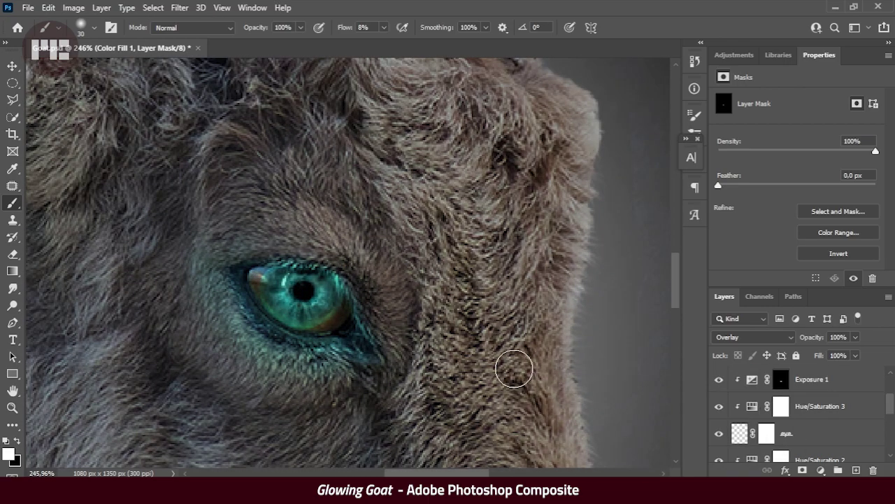
# - Select the eye layer, hide Hue/Saturation 3 and test the eye mask
pyautogui.scroll(-3, 366, 310)
pyautogui.scroll(-1, 776, 412)
pyautogui.click(777, 404)
pyautogui.scroll(2, 737, 418)
pyautogui.click(719, 433)
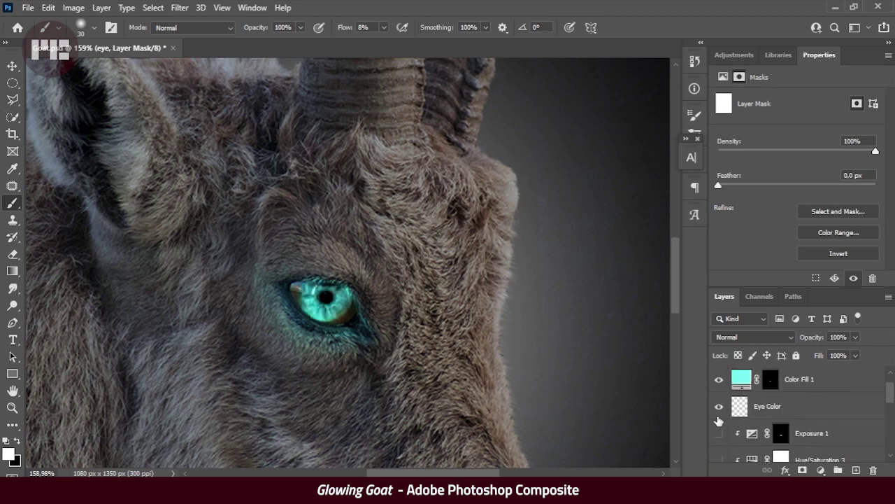
pyautogui.scroll(-2, 796, 420)
pyautogui.hotkey('ctrl', 'i')
pyautogui.hotkey('ctrl', 'i')
pyautogui.scroll(2, 349, 272)
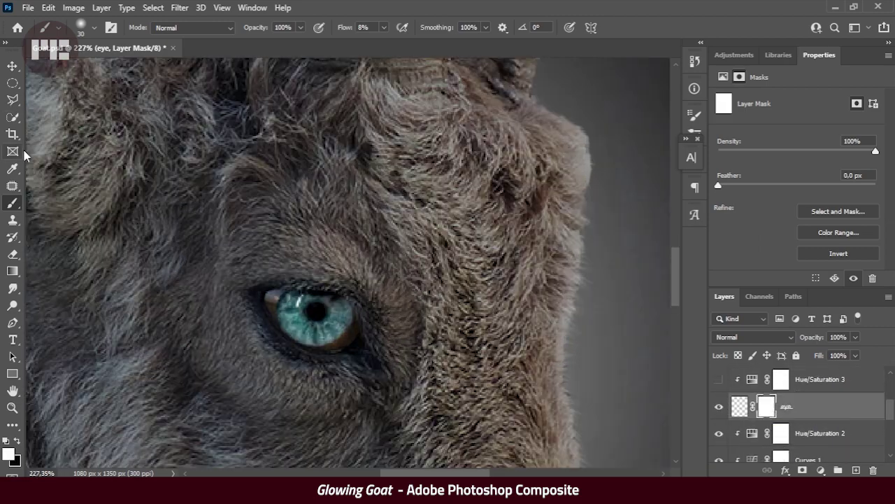
# - Set up a hard black brush at 100% flow to tidy the eye mask
pyautogui.rightClick(356, 118)
pyautogui.press('Return')
pyautogui.hotkey('shift', '0')
pyautogui.press('x')
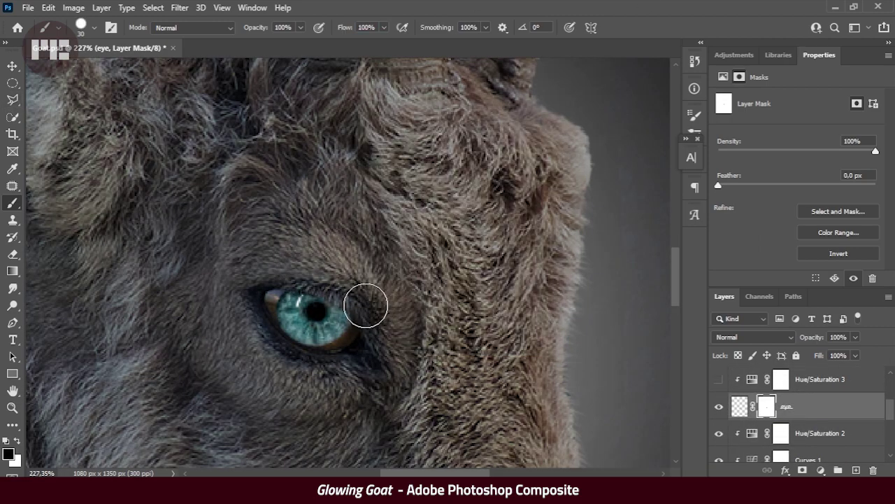
pyautogui.scroll(-5, 284, 275)
pyautogui.scroll(4, 314, 219)
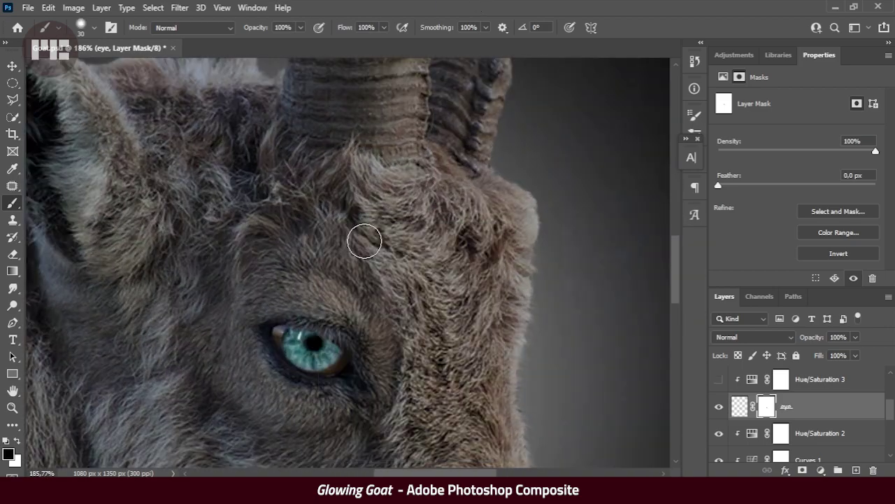
pyautogui.scroll(2, 321, 245)
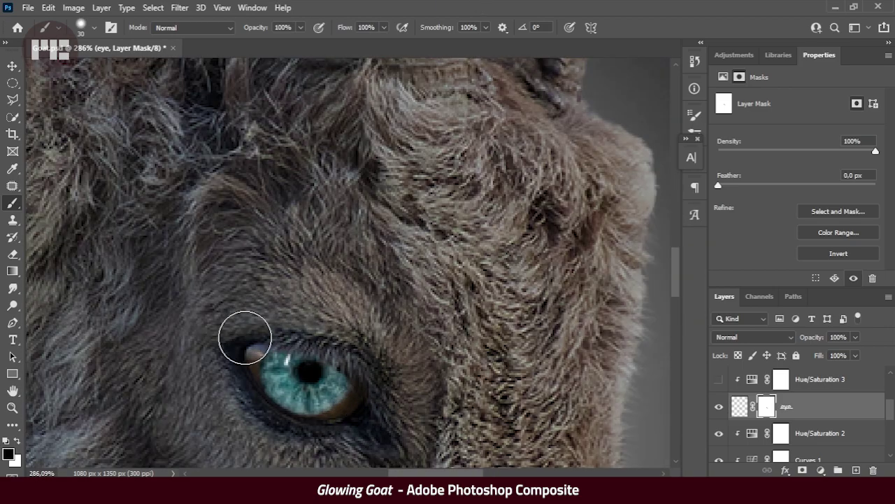
pyautogui.scroll(-8, 301, 413)
pyautogui.scroll(4, 301, 414)
pyautogui.scroll(5, 301, 280)
# - Resize the eye slightly to 58 × 57 px at X 532, Y 744
pyautogui.keyDown('alt'); pyautogui.click(299, 249); pyautogui.keyUp('alt')
pyautogui.hotkey('ctrl', 't')
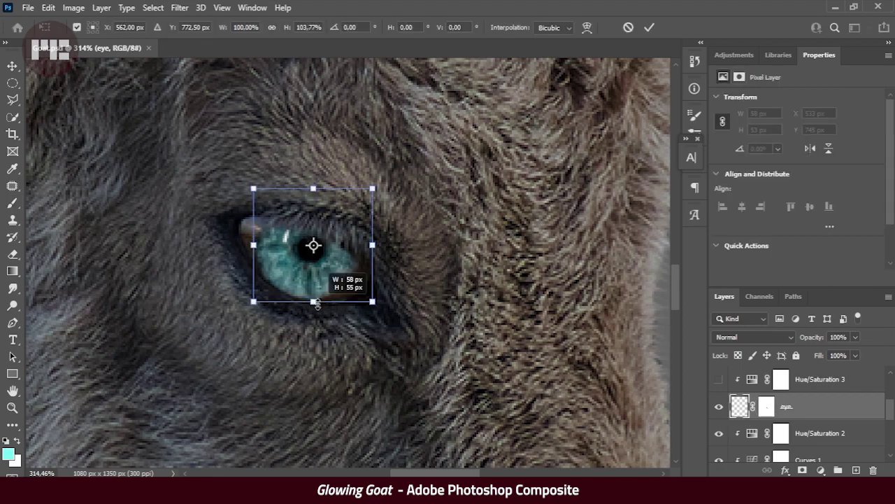
pyautogui.press('Escape')
pyautogui.scroll(-3, 350, 287)
pyautogui.scroll(-1, 348, 287)
pyautogui.scroll(4, 342, 266)
pyautogui.hotkey('ctrl', 't')
pyautogui.press('Return')
pyautogui.scroll(-6, 343, 238)
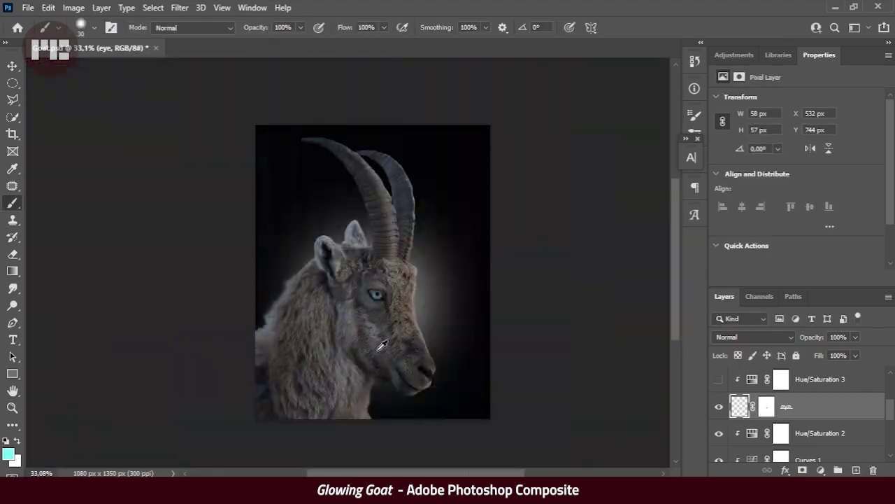
pyautogui.scroll(5, 369, 209)
pyautogui.hotkey('ctrl', '\\')
pyautogui.scroll(1, 787, 406)
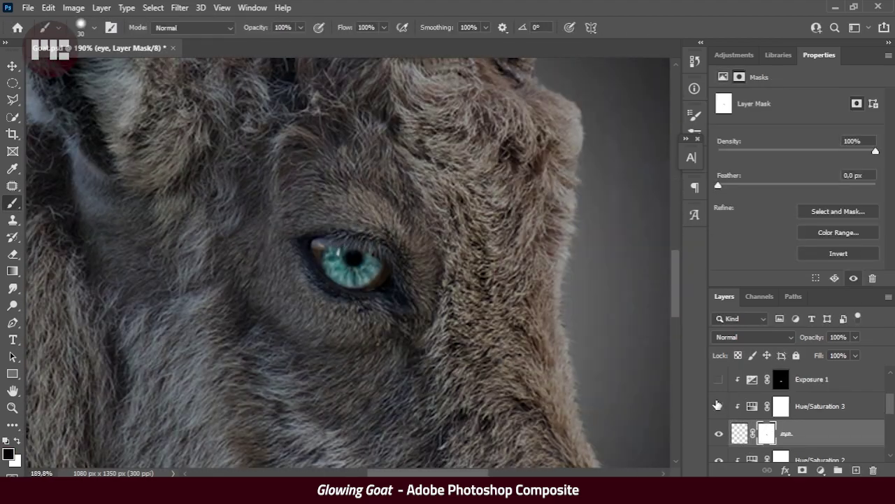
# - Show Exposure 1, target its mask, and prepare a soft white brush at 18% flow
pyautogui.click(718, 379)
pyautogui.click(781, 379)
pyautogui.scroll(3, 532, 273)
pyautogui.rightClick(505, 217)
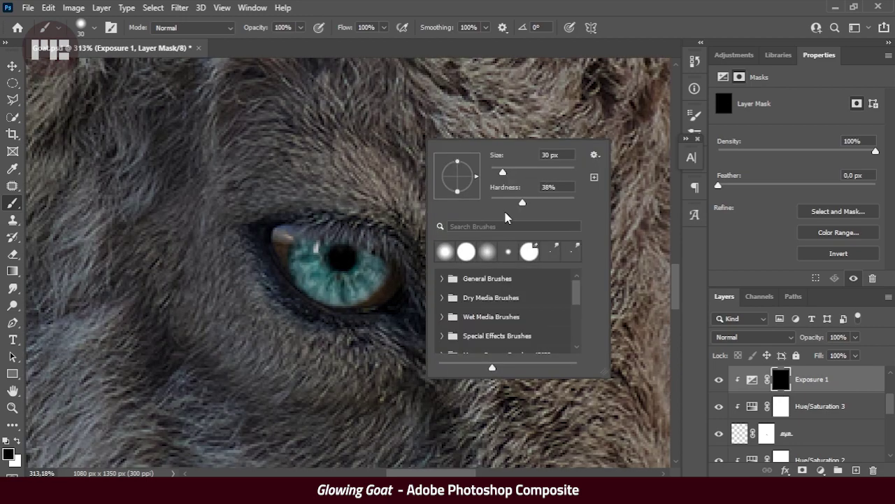
pyautogui.press('Escape')
pyautogui.hotkey('shift', '1')
pyautogui.hotkey('shift', '8')
pyautogui.press('x')
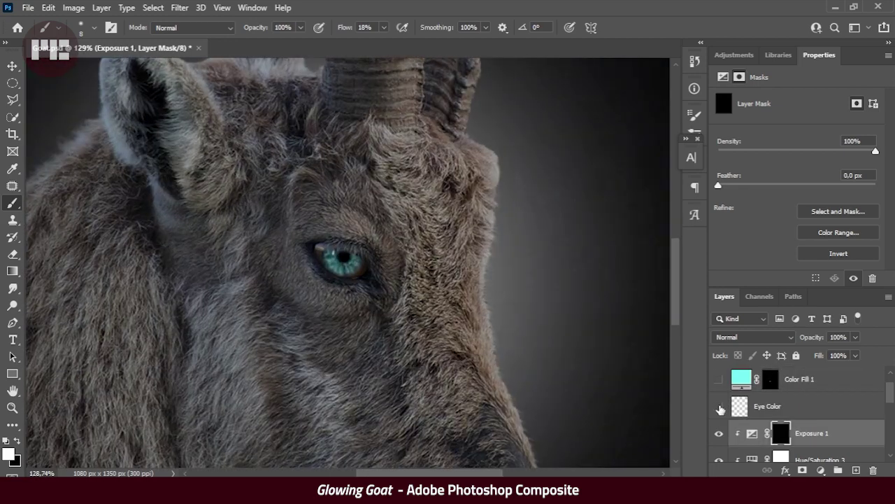
# - Black out the Eye Color mask and repaint the cyan glow only over the iris
pyautogui.scroll(3, 378, 250)
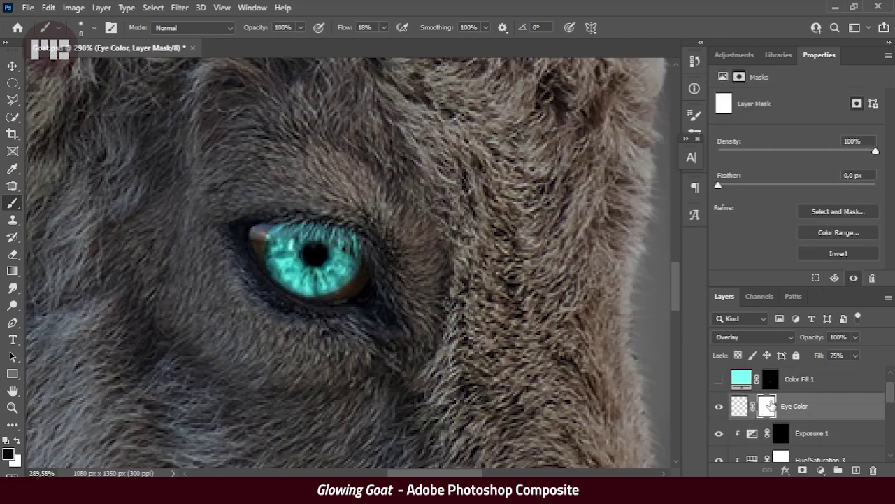
pyautogui.hotkey('ctrl', 'i')
pyautogui.press('x')
pyautogui.scroll(3, 280, 247)
pyautogui.moveTo(276, 253)
pyautogui.mouseDown()
pyautogui.moveTo(296, 294)
pyautogui.moveTo(376, 289)
pyautogui.moveTo(387, 269)
pyautogui.mouseUp()
pyautogui.press('[')
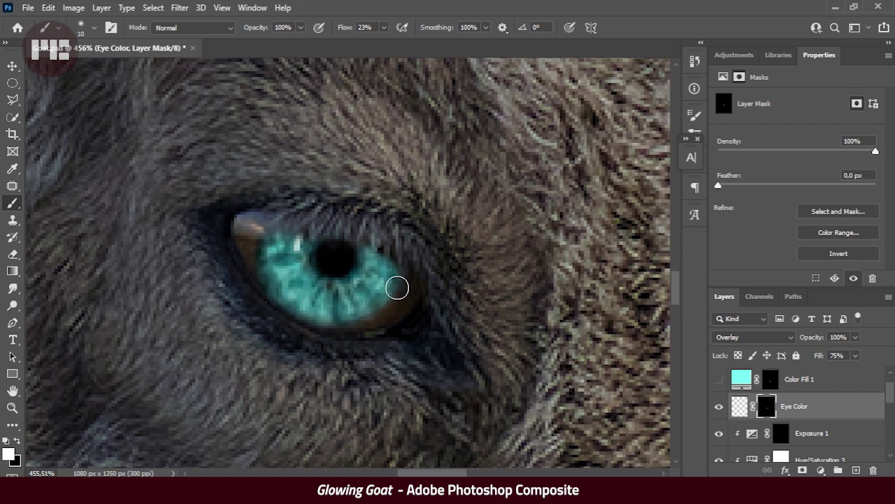
pyautogui.scroll(-5, 289, 277)
pyautogui.scroll(3, 352, 321)
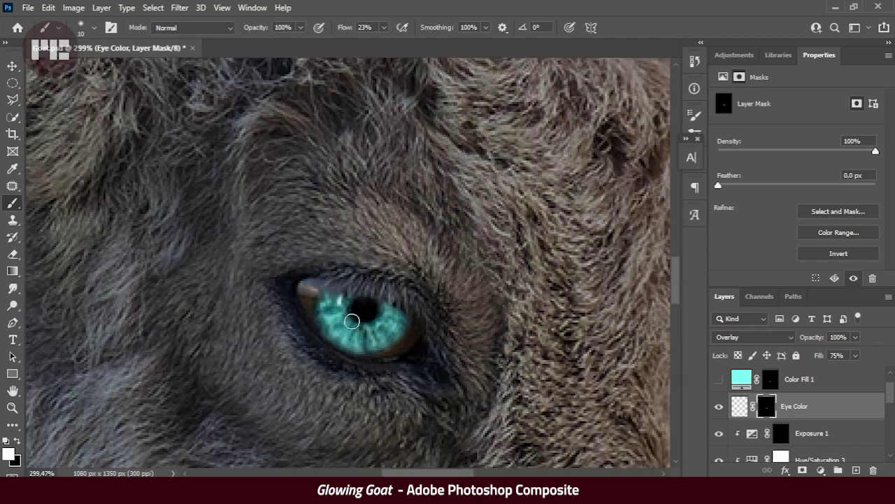
# - Show Color Fill 1, target its mask, and set white as the painting colour
pyautogui.scroll(-3, 327, 316)
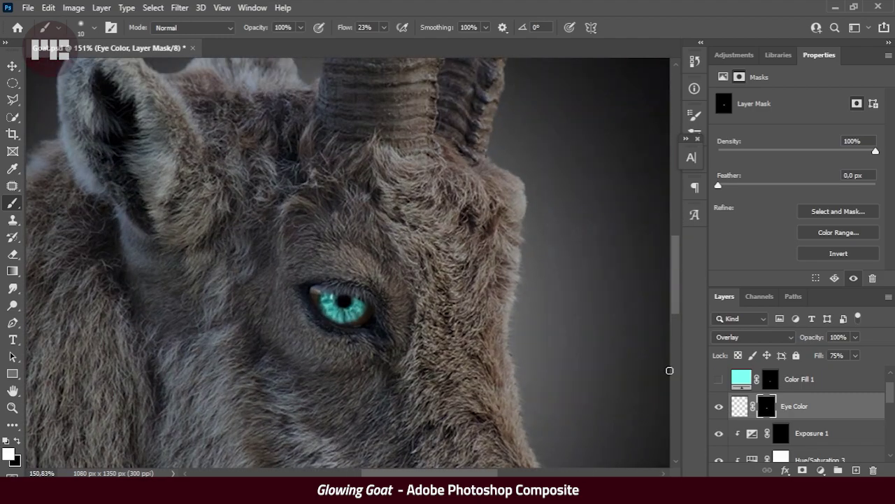
pyautogui.click(720, 379)
pyautogui.click(769, 378)
pyautogui.scroll(2, 307, 353)
pyautogui.press('x')
pyautogui.scroll(3, 328, 290)
pyautogui.press('x')
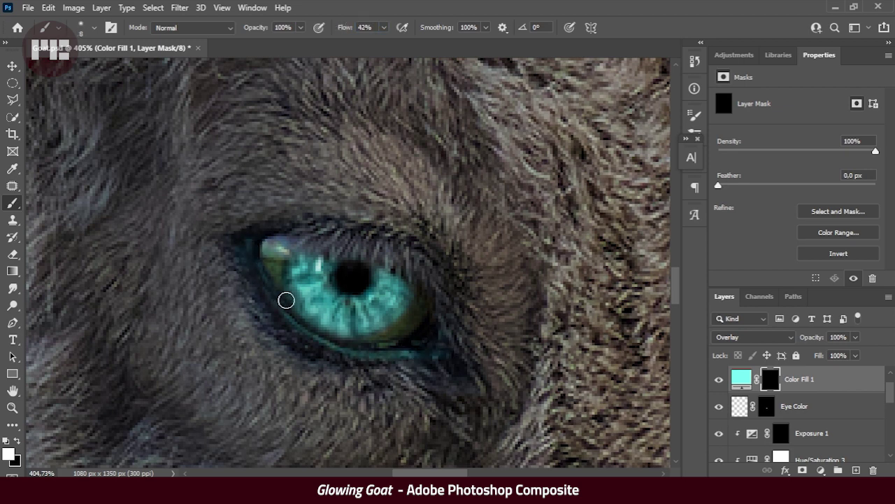
# - Paint soft 20%-flow cyan glow strokes around the eye rim, adjusting brush size
pyautogui.press(']')
pyautogui.press(']')
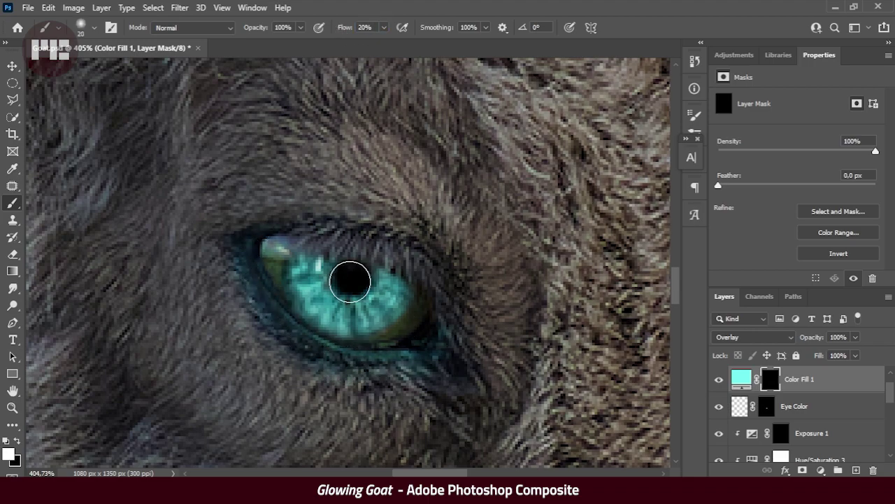
pyautogui.scroll(-5, 350, 281)
pyautogui.scroll(1, 336, 335)
pyautogui.scroll(2, 391, 364)
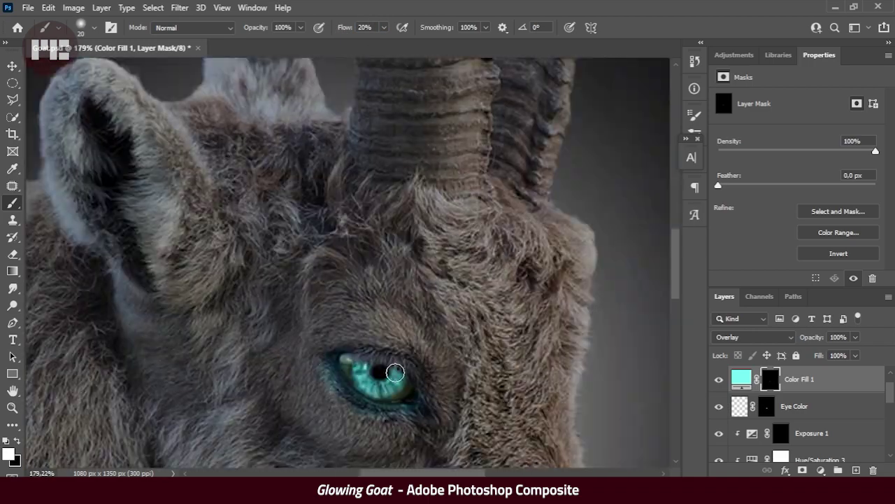
pyautogui.scroll(3, 338, 299)
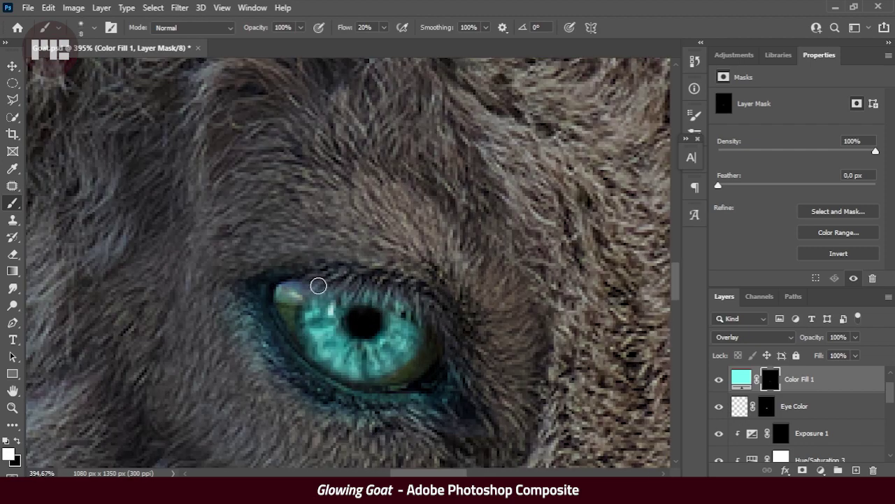
pyautogui.scroll(-6, 455, 361)
pyautogui.scroll(2, 420, 356)
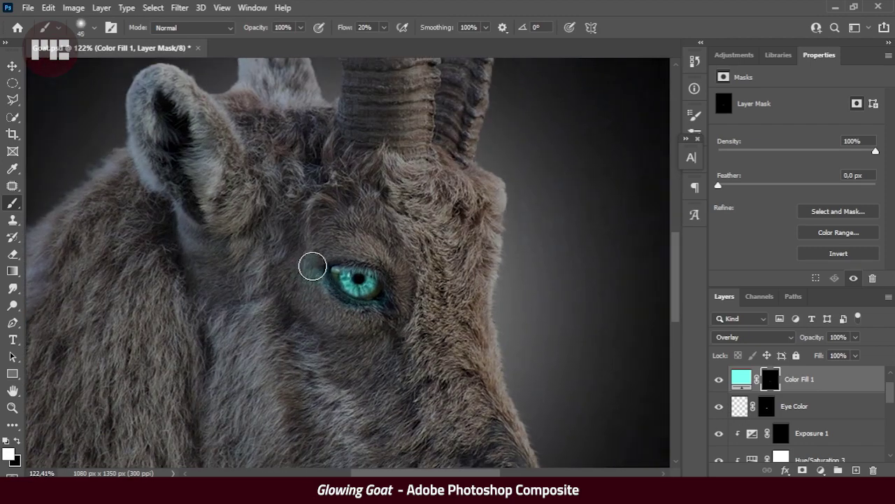
pyautogui.scroll(1, 346, 302)
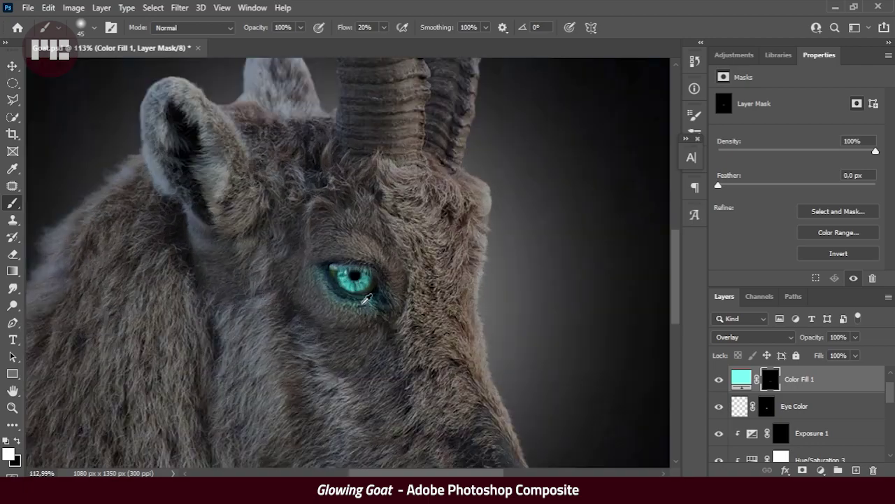
pyautogui.scroll(4, 329, 280)
pyautogui.scroll(1, 326, 236)
pyautogui.press('[')
pyautogui.press('[')
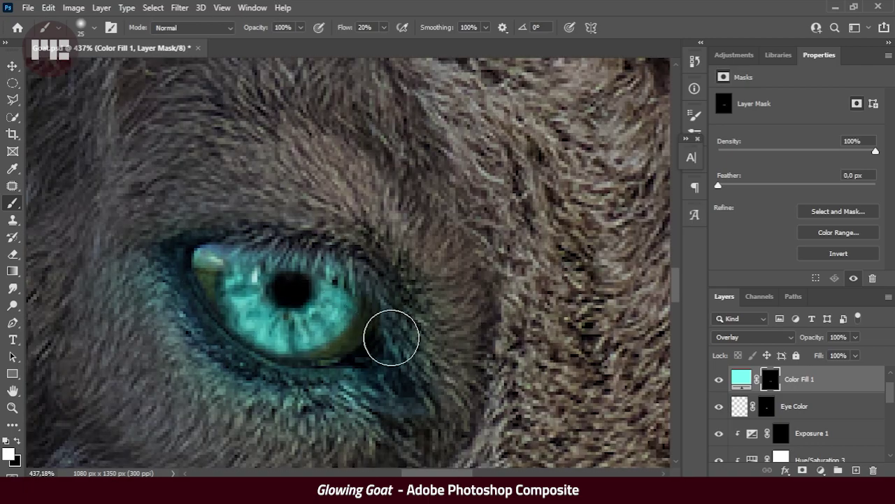
pyautogui.scroll(-5, 364, 315)
pyautogui.scroll(-2, 377, 331)
# - Lower the Hue/Saturation 2 lightness to darken the whole goat
pyautogui.scroll(-3, 773, 420)
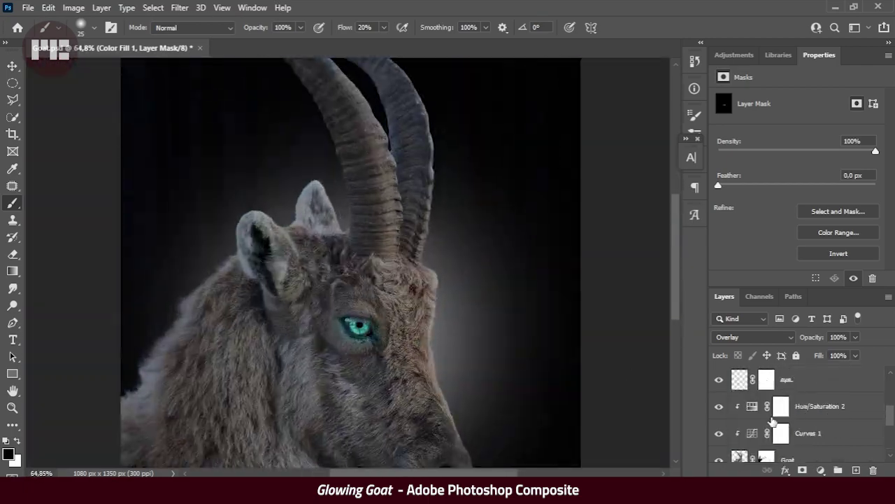
pyautogui.scroll(-2, 642, 354)
pyautogui.click(815, 406)
pyautogui.moveTo(797, 199); pyautogui.dragTo(752, 203)
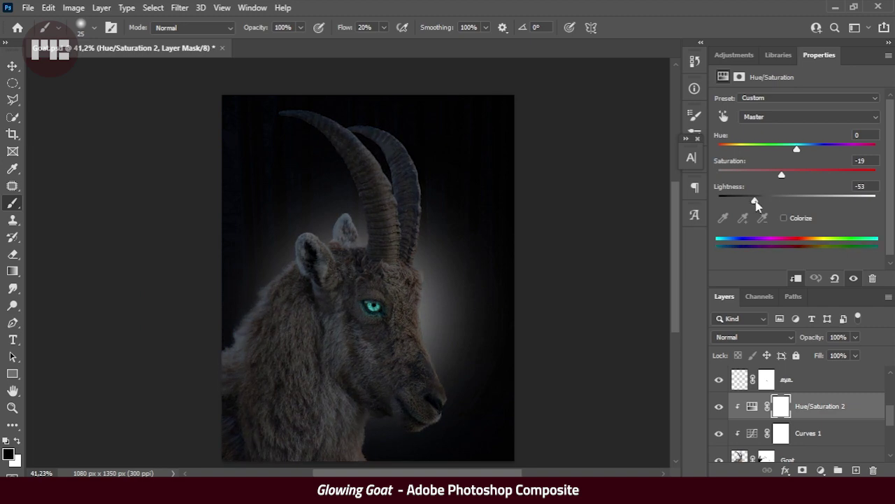
# - Review the Exposure 1 and Hue/Saturation 3 layers, then nudge Hue/Saturation 2 lightness back up slightly
pyautogui.scroll(-3, 791, 391)
pyautogui.scroll(4, 784, 384)
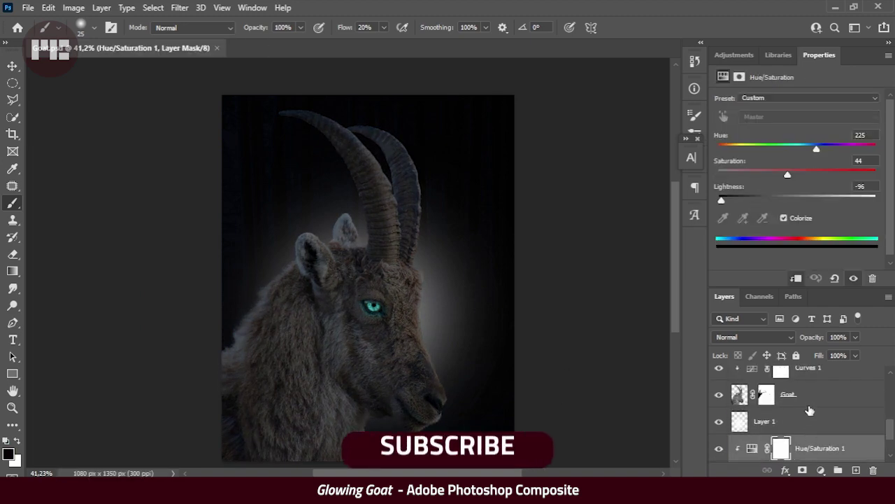
pyautogui.scroll(-2, 777, 371)
pyautogui.scroll(3, 777, 392)
pyautogui.scroll(-2, 776, 392)
pyautogui.click(811, 375)
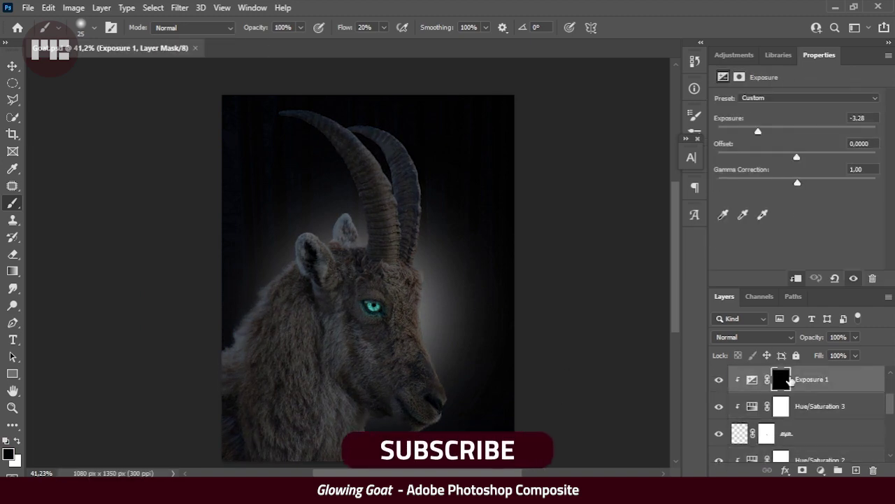
pyautogui.click(780, 404)
pyautogui.click(752, 406)
pyautogui.scroll(2, 780, 392)
pyautogui.scroll(-3, 780, 392)
pyautogui.click(781, 405)
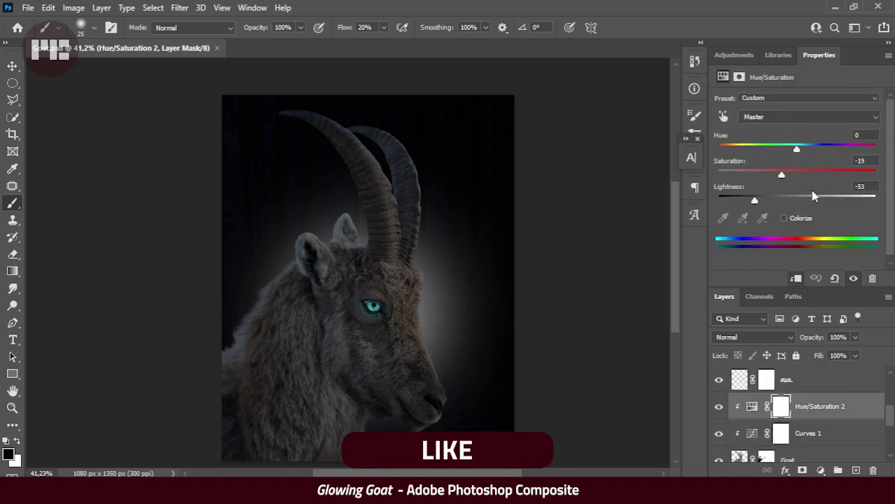
pyautogui.moveTo(753, 200); pyautogui.dragTo(762, 200)
# - Add an Exposure layer at -3.11 painted onto the mane fur, then add a second Exposure layer
pyautogui.click(821, 470)
pyautogui.click(809, 316)
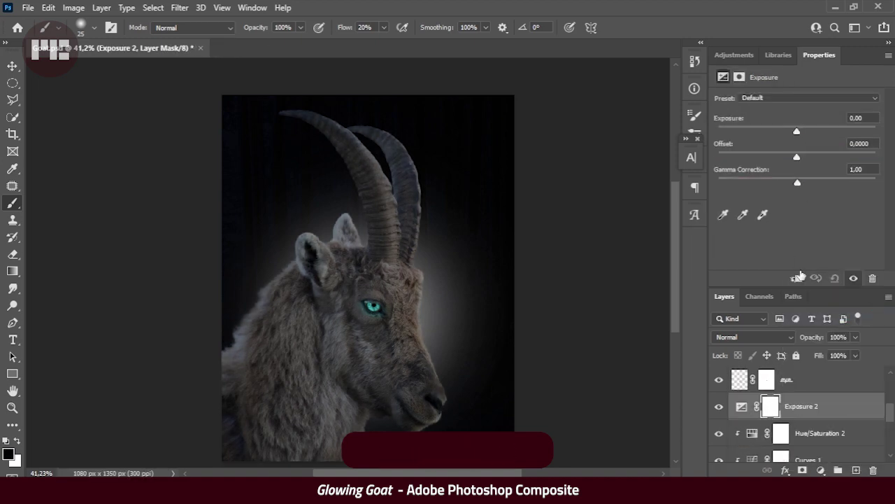
pyautogui.moveTo(797, 130); pyautogui.dragTo(767, 133)
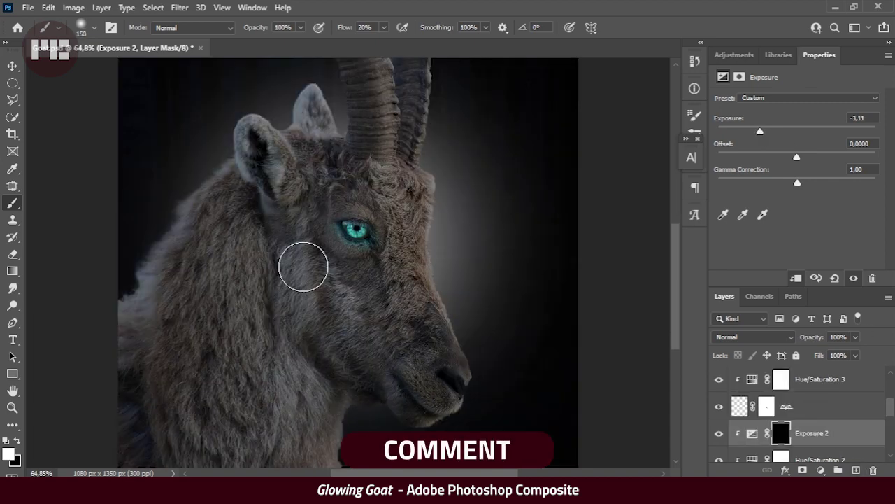
pyautogui.moveTo(303, 267); pyautogui.dragTo(210, 392)
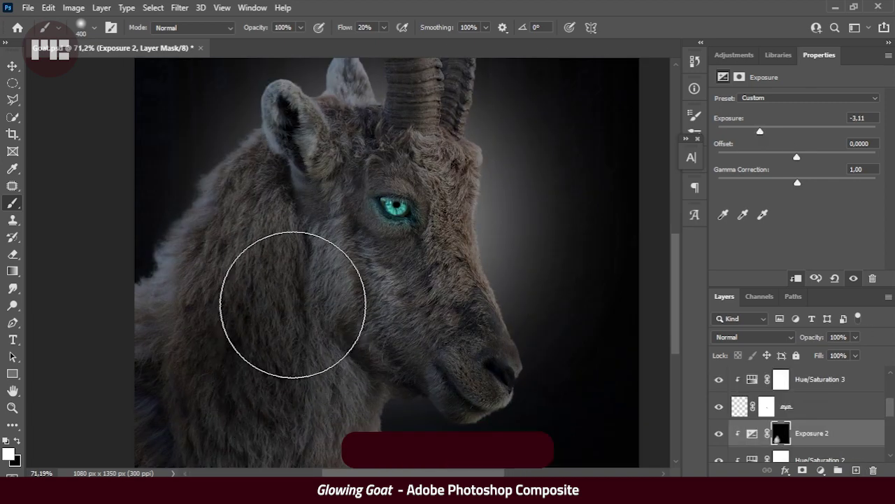
pyautogui.moveTo(296, 330)
pyautogui.mouseDown()
pyautogui.moveTo(220, 380)
pyautogui.moveTo(320, 410)
pyautogui.moveTo(412, 304)
pyautogui.mouseUp()
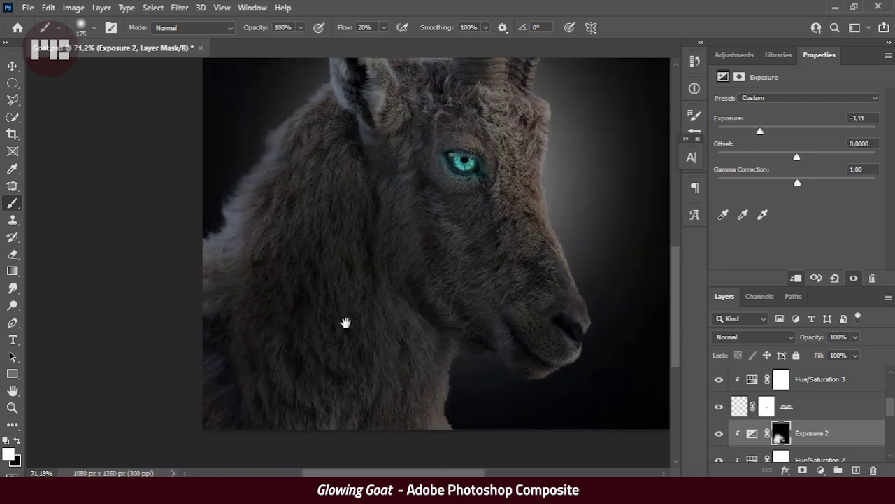
pyautogui.press('[')
pyautogui.press('[')
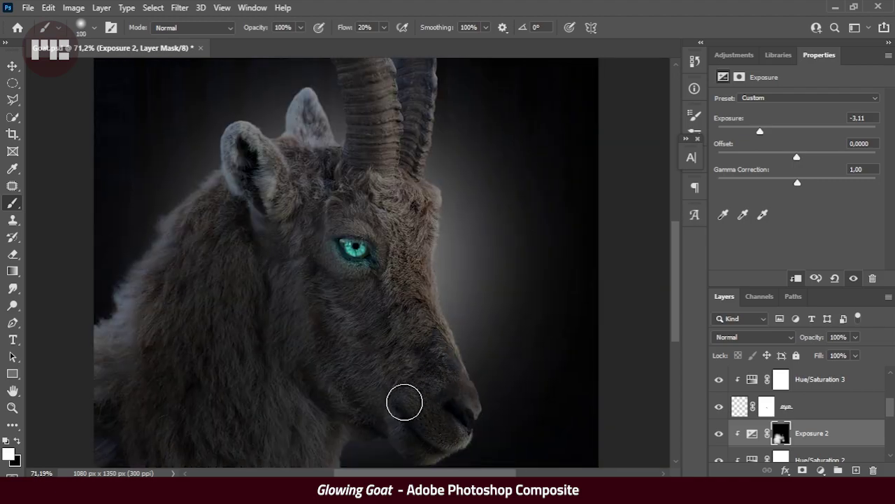
pyautogui.scroll(1, 326, 194)
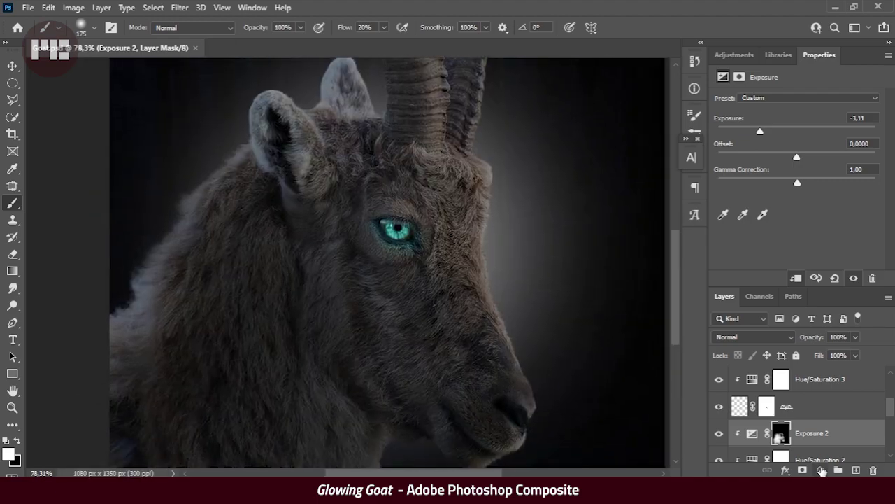
pyautogui.click(822, 470)
pyautogui.click(811, 322)
# - Raise Exposure 3 to +2.06 and invert its mask to hide the brightening
pyautogui.moveTo(797, 130); pyautogui.dragTo(823, 139)
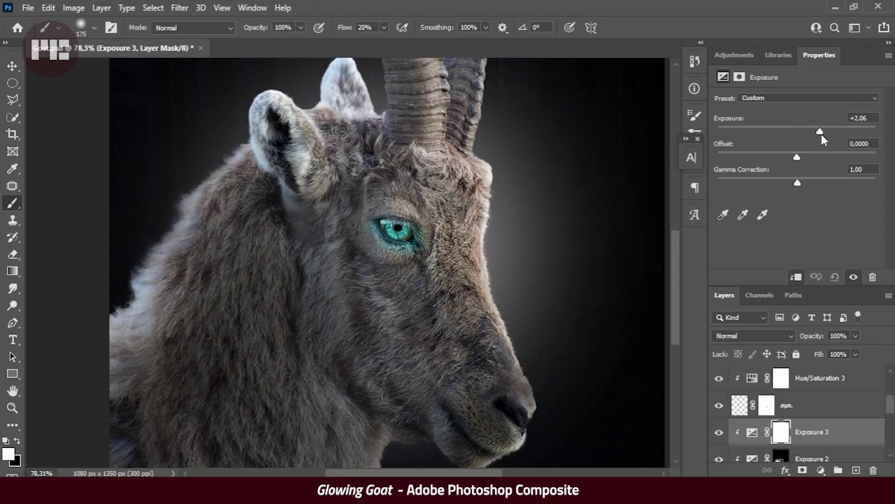
pyautogui.hotkey('ctrl', 'i')
pyautogui.scroll(1, 399, 281)
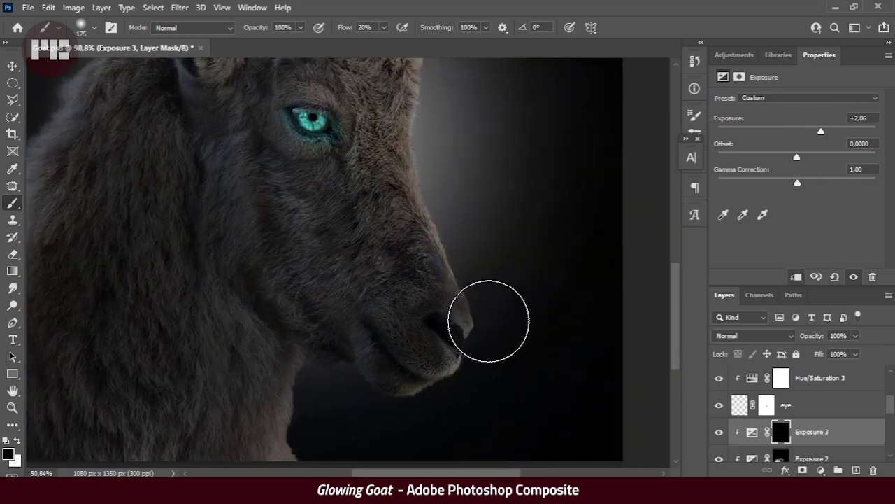
pyautogui.scroll(2, 380, 399)
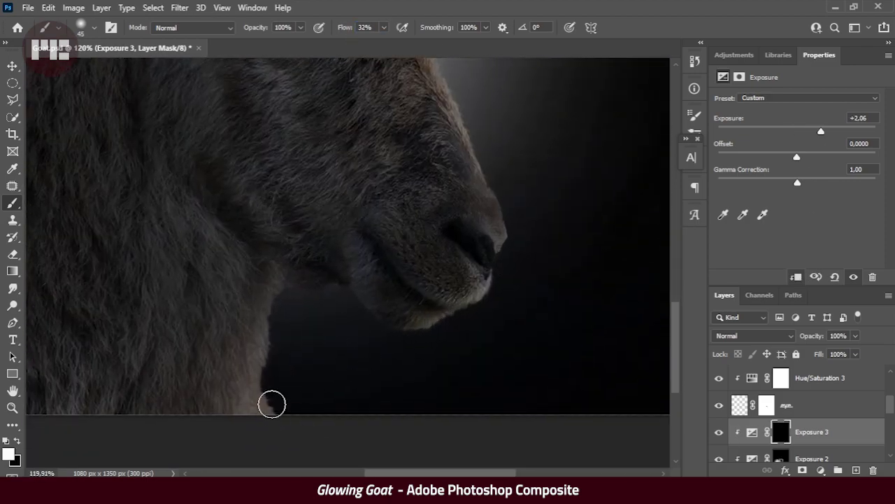
pyautogui.hscroll(2, 334, 325)
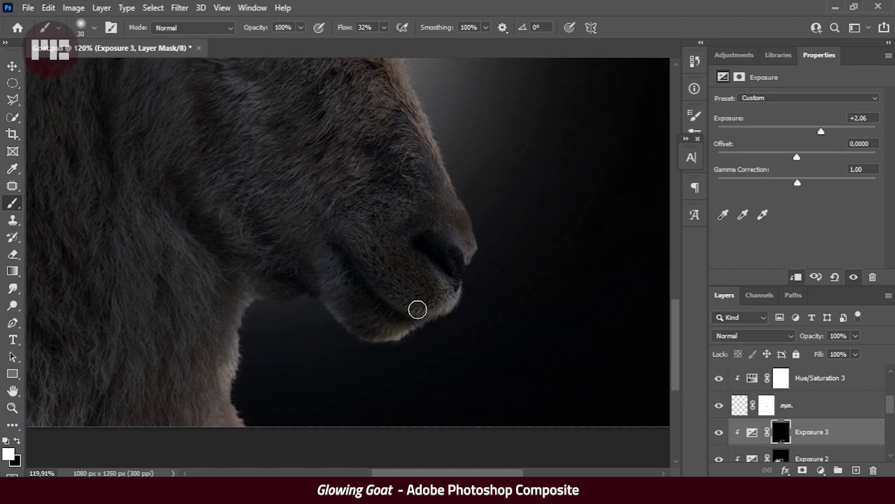
pyautogui.hscroll(2, 417, 309)
pyautogui.hscroll(2, 364, 342)
pyautogui.scroll(2, 383, 329)
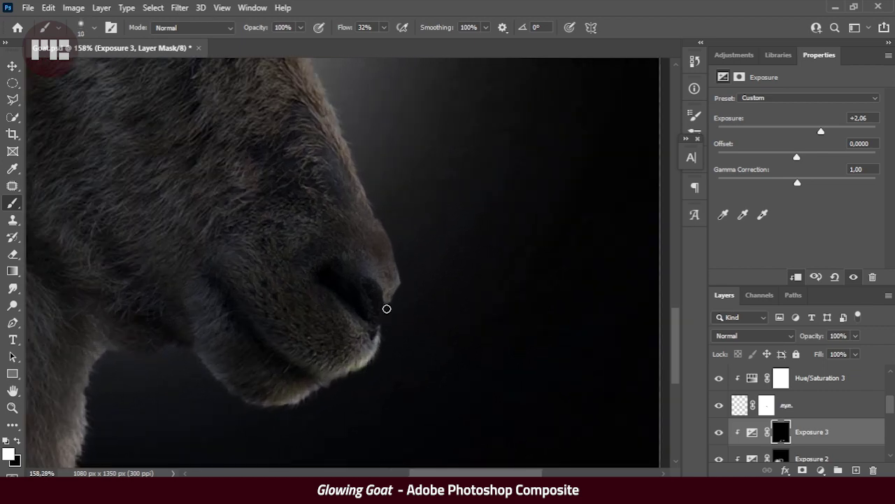
pyautogui.moveTo(404, 275); pyautogui.dragTo(351, 379)
pyautogui.press(']')
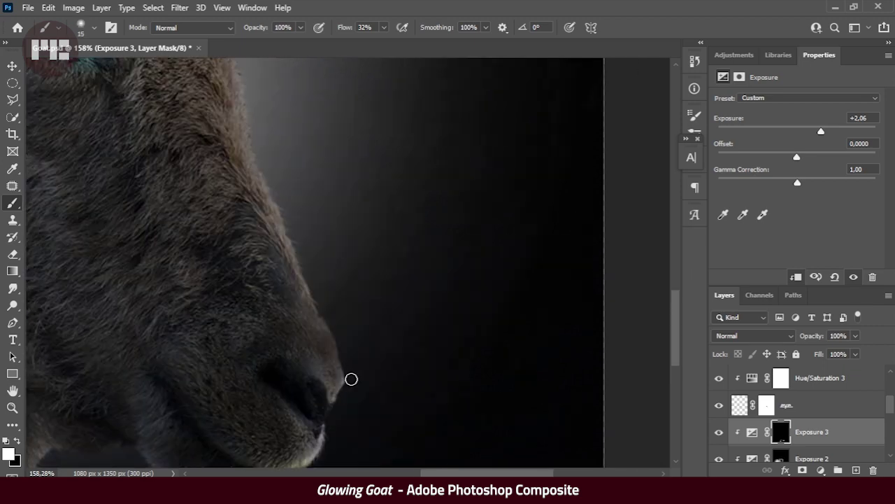
pyautogui.moveTo(323, 235); pyautogui.dragTo(329, 265)
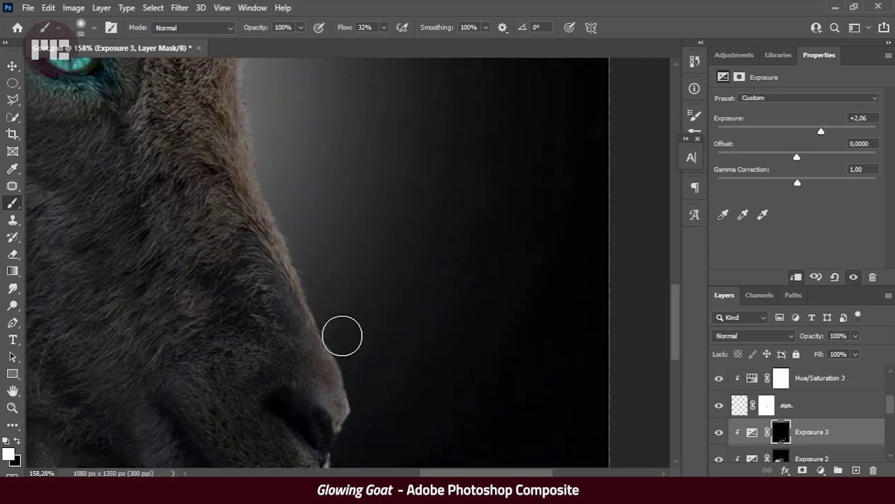
# - Paint white rim-light brightening along the goat's face and snout edges on the Exposure 3 mask
pyautogui.scroll(5, 336, 364)
pyautogui.scroll(2, 319, 353)
pyautogui.scroll(2, 328, 203)
pyautogui.scroll(3, 329, 231)
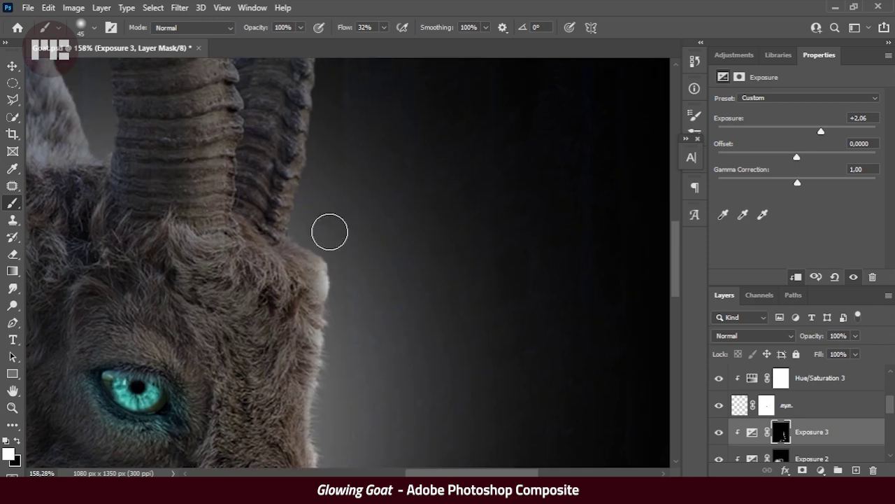
pyautogui.scroll(-5, 312, 242)
pyautogui.scroll(3, 356, 256)
pyautogui.scroll(2, 342, 226)
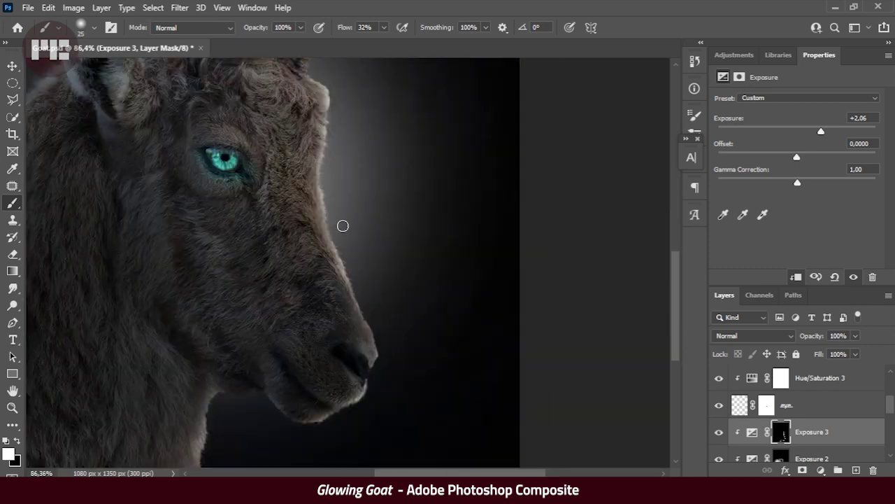
pyautogui.press(']')
pyautogui.press(']')
pyautogui.press(']')
pyautogui.moveTo(315, 160); pyautogui.dragTo(382, 303)
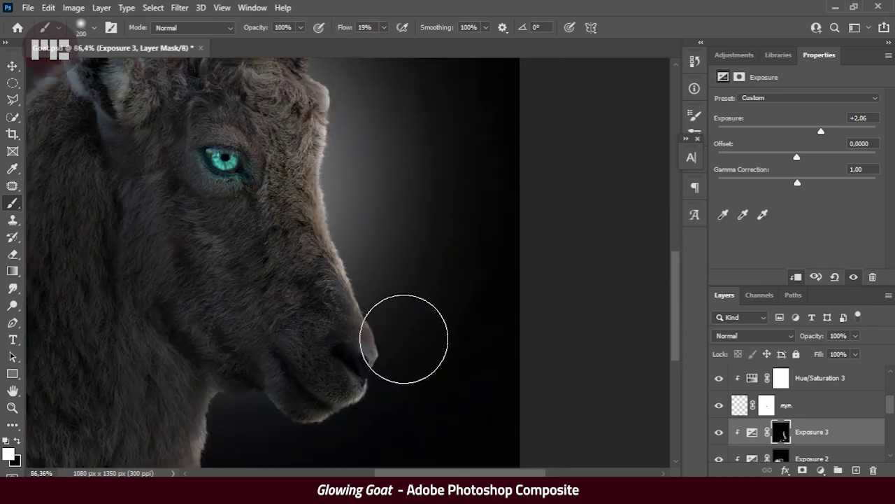
pyautogui.scroll(-3, 382, 303)
pyautogui.scroll(3, 352, 324)
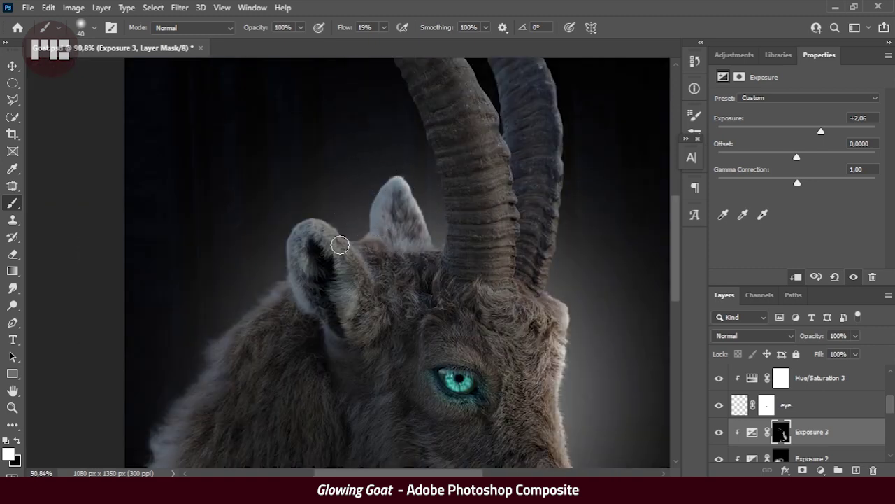
pyautogui.scroll(-1, 228, 200)
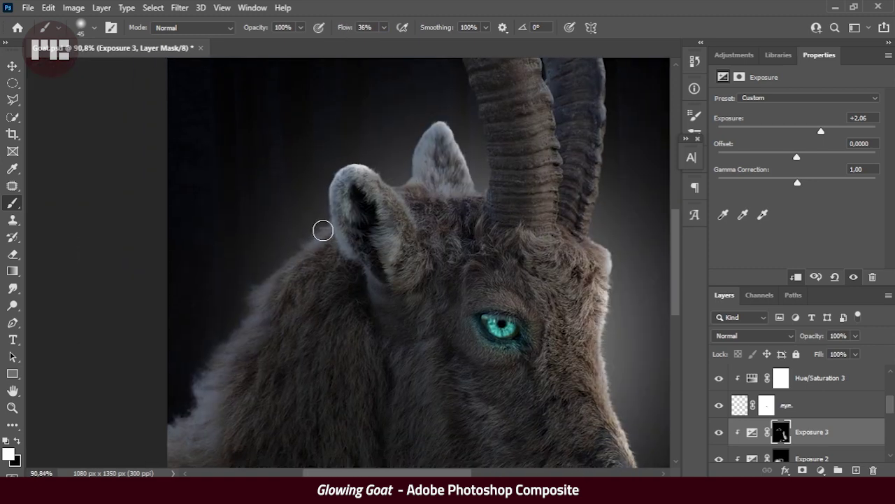
pyautogui.press(']')
pyautogui.press(']')
pyautogui.press(']')
pyautogui.scroll(-2, 304, 184)
pyautogui.press(']')
pyautogui.scroll(-2, 272, 170)
pyautogui.press(']')
pyautogui.scroll(3, 280, 168)
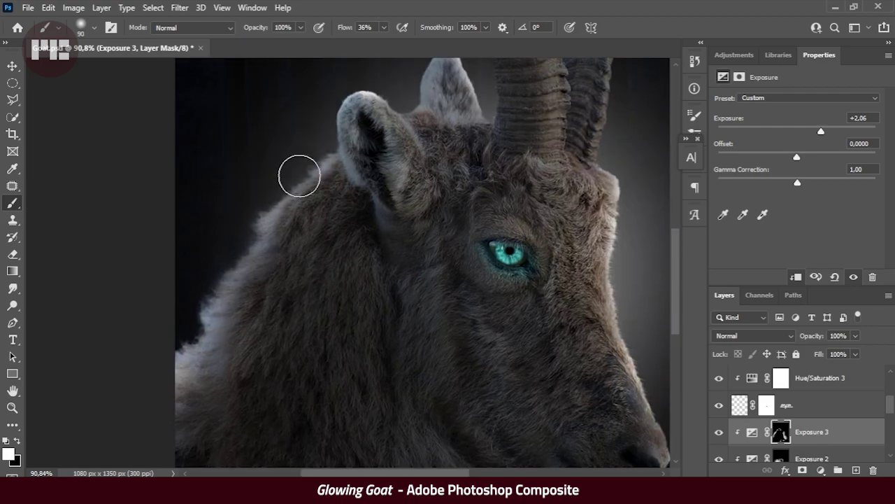
# - Select the darkening Exposure 2 layer's mask
pyautogui.click(781, 456)
pyautogui.scroll(1, 363, 252)
pyautogui.scroll(-5, 409, 329)
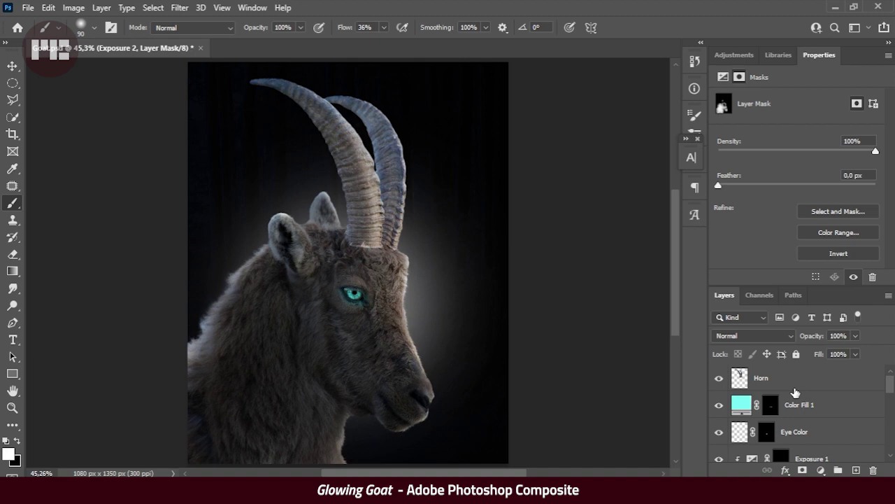
# - Add a Hue/Saturation layer clipped to Horn, colorized at Hue 190, Saturation 44 for teal horns
pyautogui.click(795, 382)
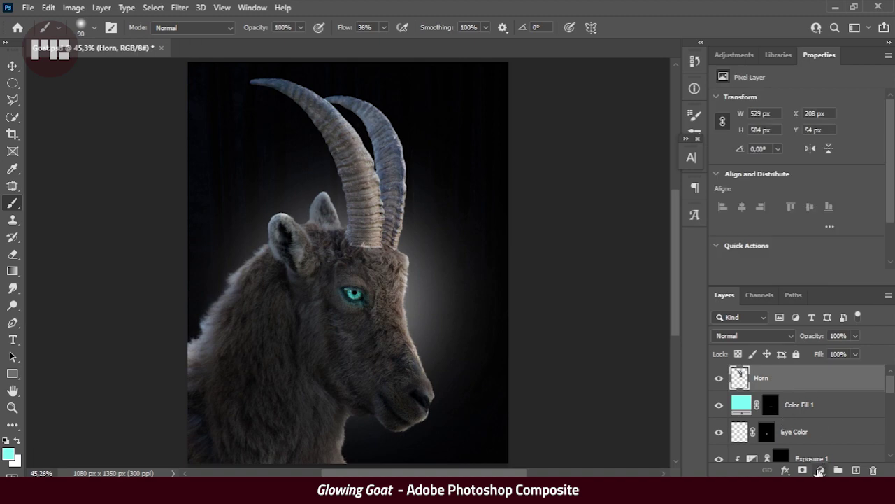
pyautogui.click(822, 469)
pyautogui.click(819, 343)
pyautogui.click(796, 277)
pyautogui.click(784, 217)
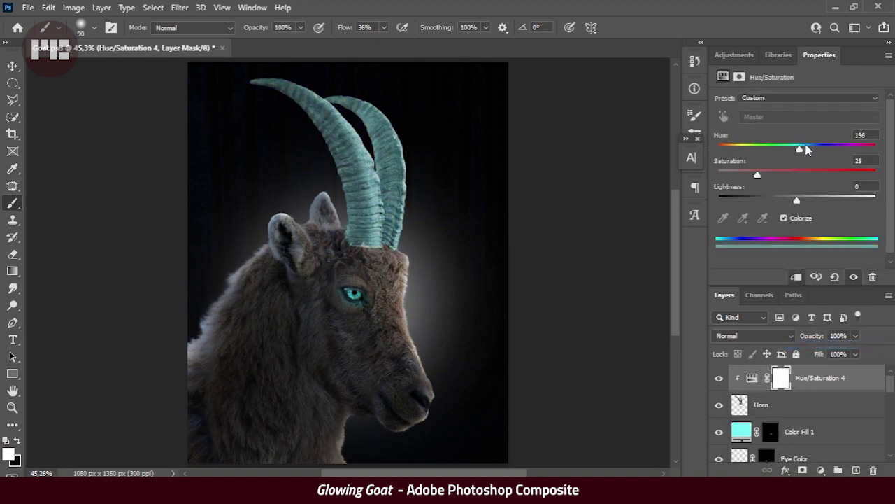
pyautogui.moveTo(806, 149); pyautogui.dragTo(887, 149)
pyautogui.moveTo(837, 175); pyautogui.dragTo(798, 180)
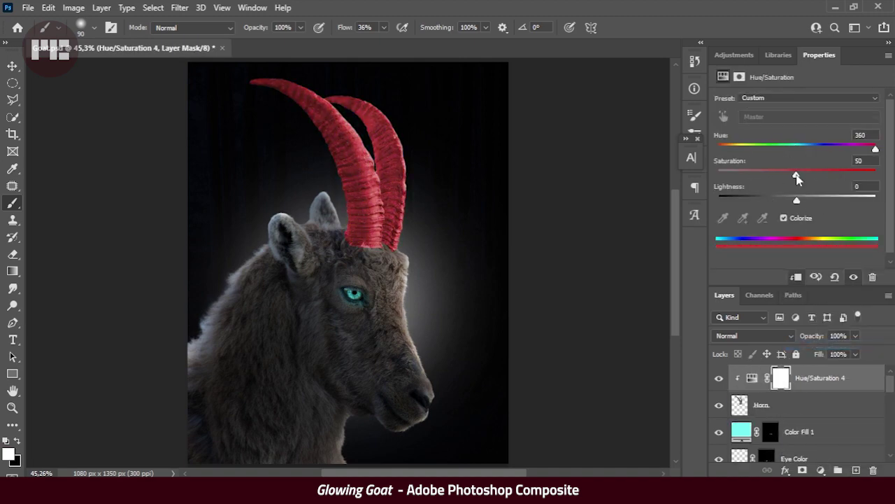
pyautogui.moveTo(876, 149)
pyautogui.mouseDown()
pyautogui.moveTo(802, 149)
pyautogui.moveTo(787, 175)
pyautogui.mouseUp()
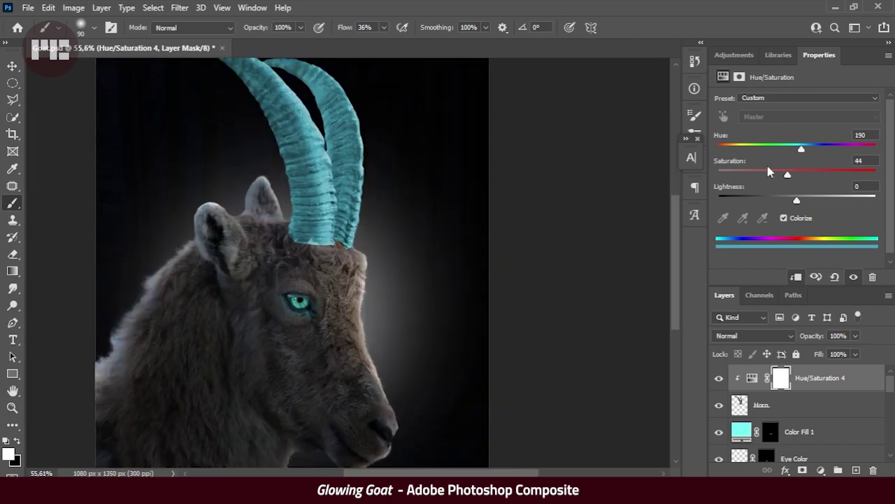
pyautogui.scroll(1, 475, 275)
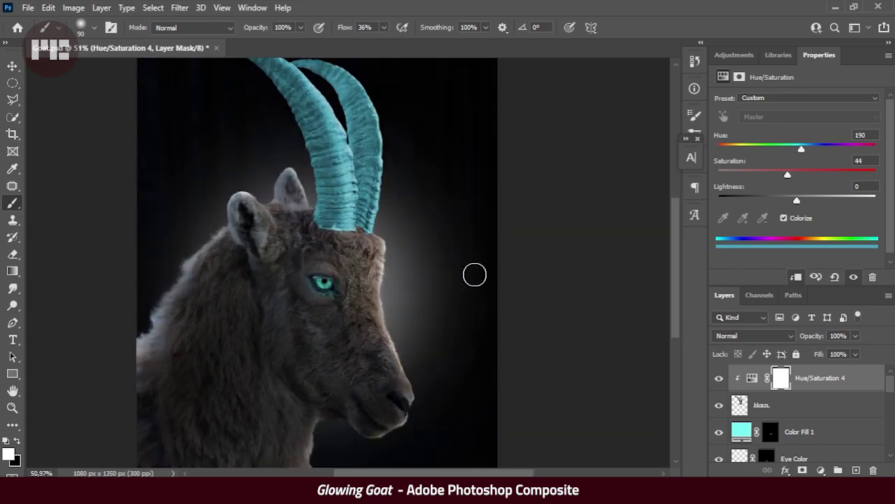
# - Add a layer mask to the Horn layer
pyautogui.click(794, 408)
pyautogui.scroll(3, 420, 249)
pyautogui.scroll(2, 336, 269)
# - Paint black on the Horn mask to blend the lower-left horn base into the fur
pyautogui.scroll(2, 336, 269)
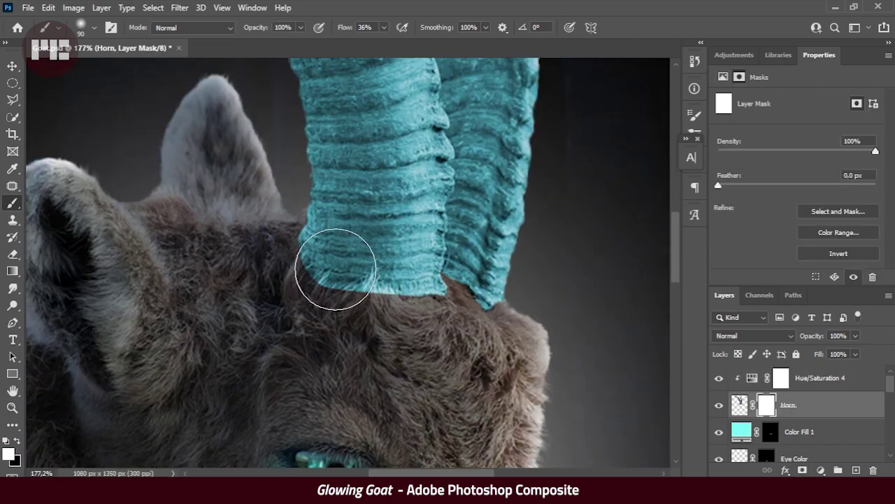
pyautogui.press('x')
pyautogui.moveTo(335, 269); pyautogui.dragTo(288, 239)
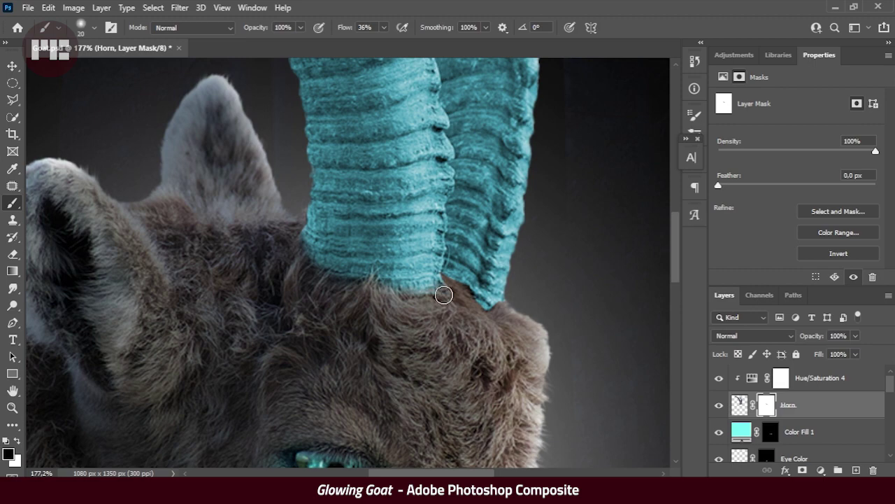
pyautogui.scroll(-5, 495, 309)
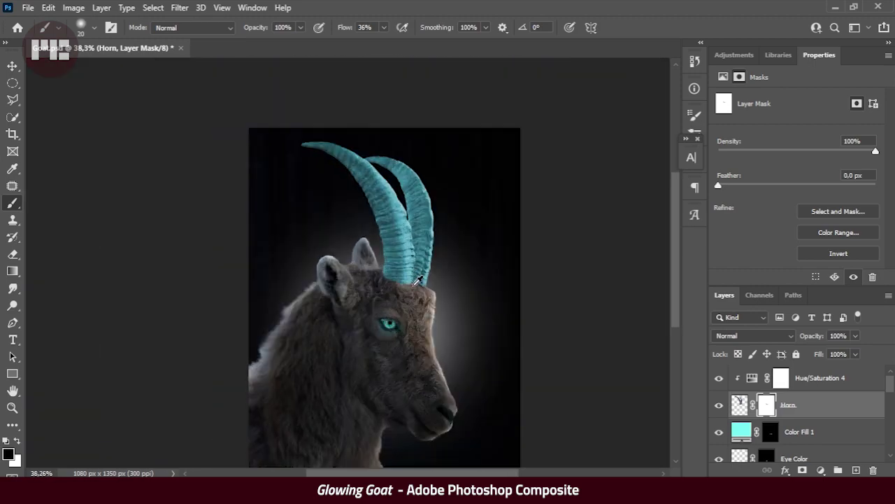
pyautogui.scroll(1, 419, 280)
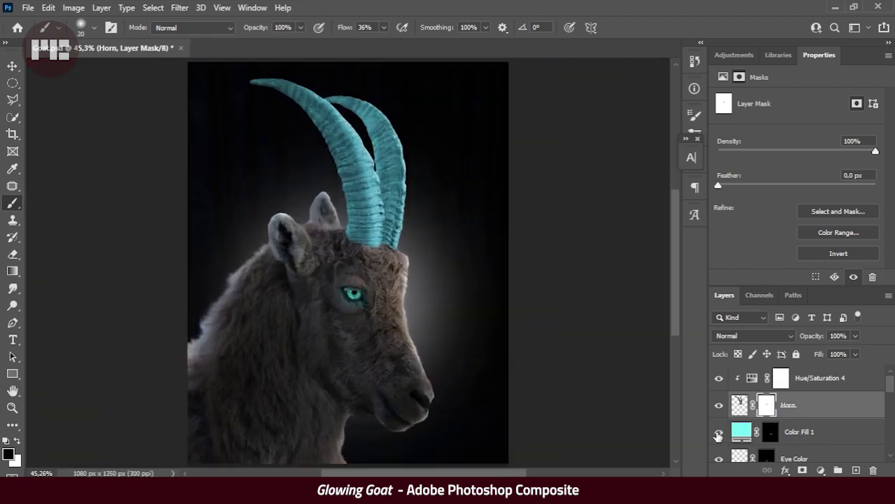
# - Move the cyan Color Fill 1 layer up the stack and switch to white, testing then undoing a full mask fill
pyautogui.click(812, 431)
pyautogui.moveTo(812, 432); pyautogui.dragTo(808, 374)
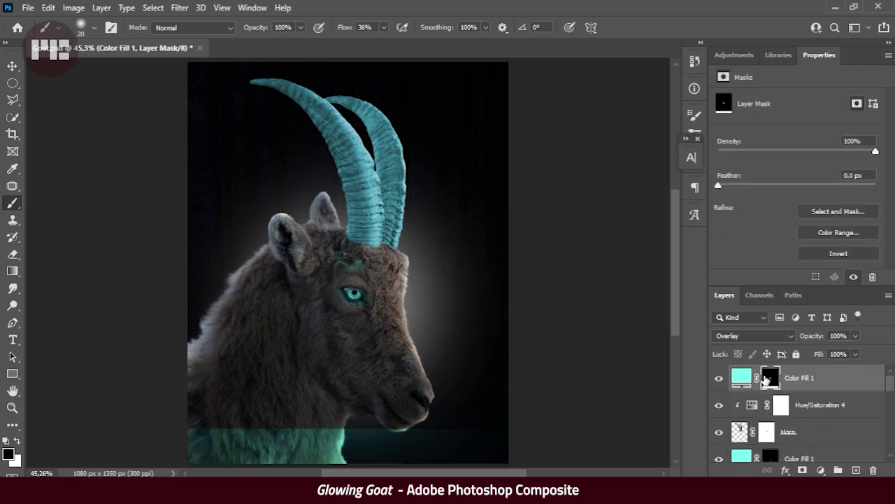
pyautogui.press('x')
pyautogui.hotkey('alt', 'BackSpace')
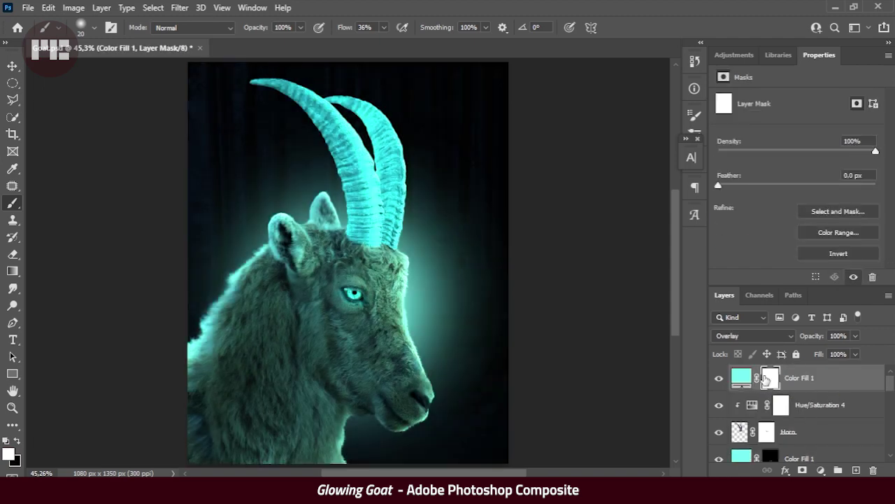
pyautogui.hotkey('ctrl', 'z')
# - Paint a cyan glow along both horns on Color Fill 1's mask, then duplicate the layer
pyautogui.moveTo(405, 200); pyautogui.dragTo(356, 234)
pyautogui.scroll(1, 357, 235)
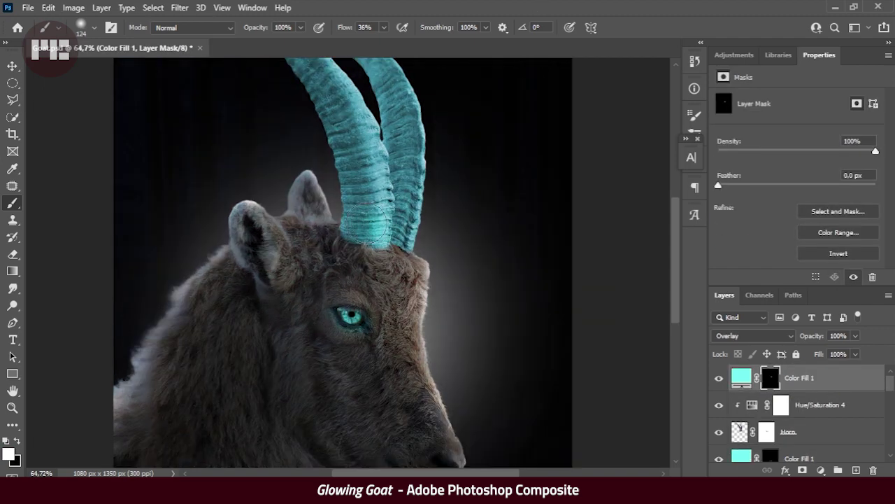
pyautogui.scroll(1, 364, 230)
pyautogui.moveTo(408, 245)
pyautogui.mouseDown()
pyautogui.moveTo(364, 210)
pyautogui.moveTo(361, 254)
pyautogui.moveTo(287, 126)
pyautogui.mouseUp()
pyautogui.press('[')
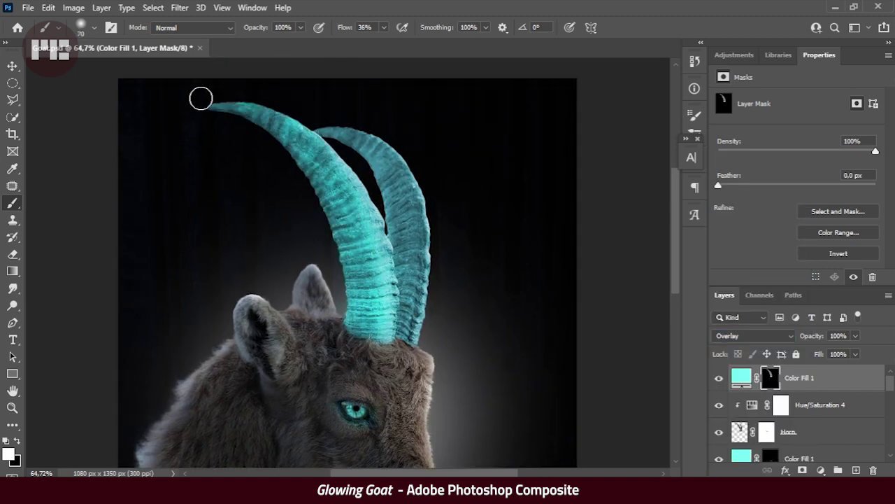
pyautogui.moveTo(413, 329); pyautogui.dragTo(421, 182)
pyautogui.hotkey('shift', '0')
pyautogui.hotkey('shift', '7')
pyautogui.press(']')
pyautogui.press(']')
pyautogui.press(']')
pyautogui.moveTo(420, 238); pyautogui.dragTo(407, 188)
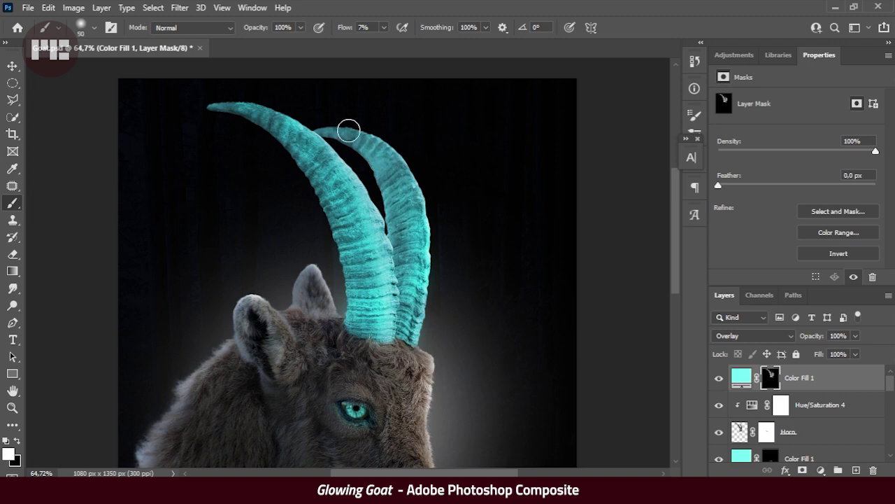
pyautogui.hotkey('ctrl', 'j')
# - Fill the copy's mask black and paint a bright glow over both horns with a soft brush
pyautogui.press('x')
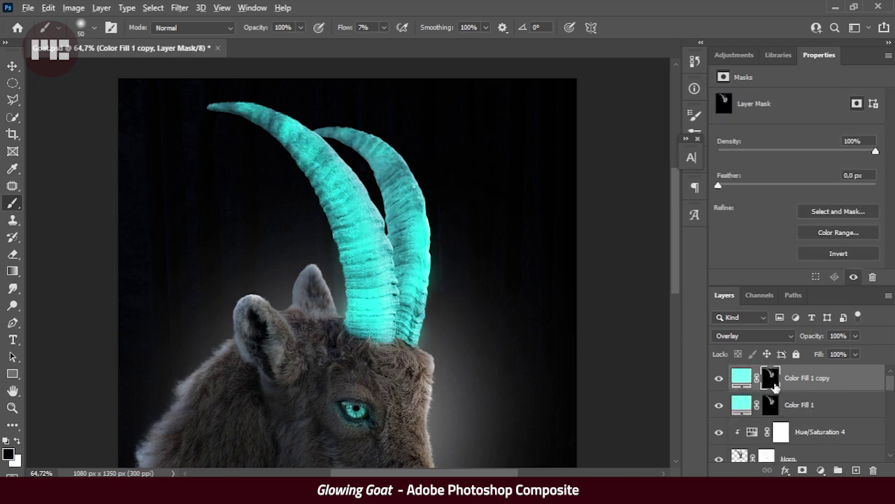
pyautogui.hotkey('alt', 'BackSpace')
pyautogui.rightClick(420, 241)
pyautogui.press('Escape')
pyautogui.hotkey('shift', '0')
pyautogui.hotkey('shift', '1')
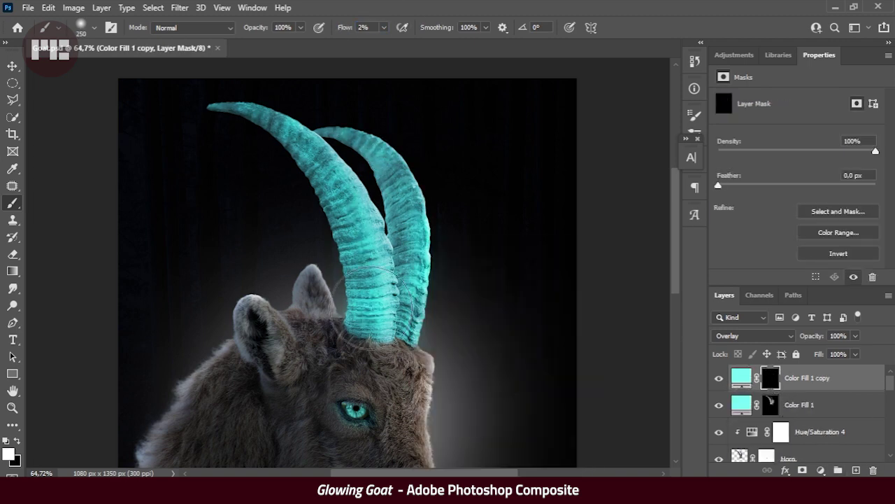
pyautogui.hotkey('shift', '1')
pyautogui.hotkey('shift', '7')
pyautogui.moveTo(371, 279); pyautogui.dragTo(270, 119)
pyautogui.press(']')
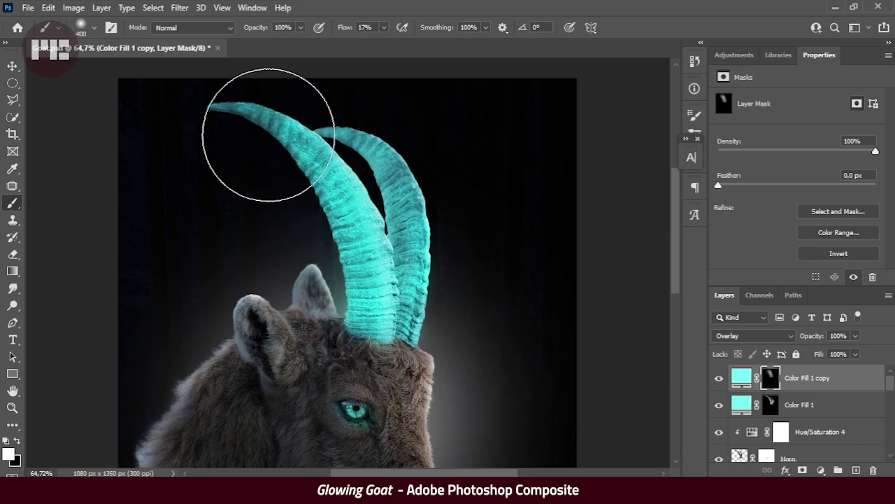
pyautogui.moveTo(445, 190); pyautogui.dragTo(430, 299)
pyautogui.press('[')
pyautogui.press('[')
pyautogui.press('[')
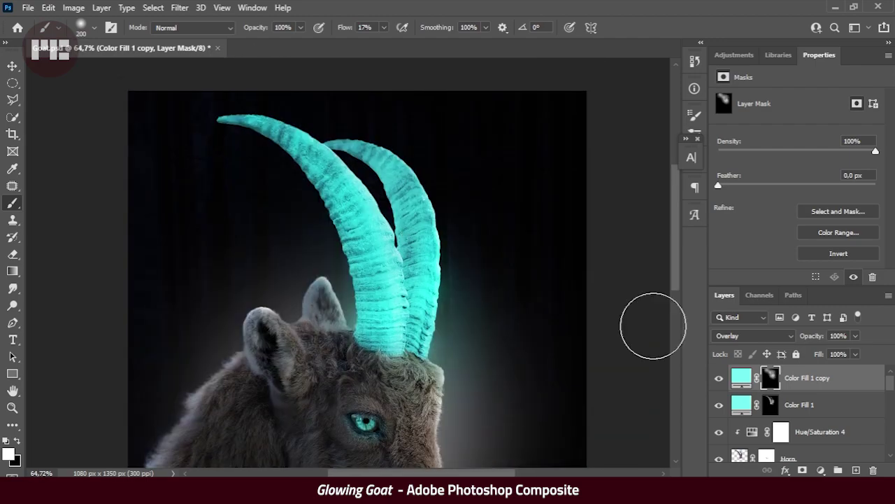
# - Set Color Fill 1 copy to Normal blending and refill its mask black
pyautogui.click(755, 336)
pyautogui.click(731, 162)
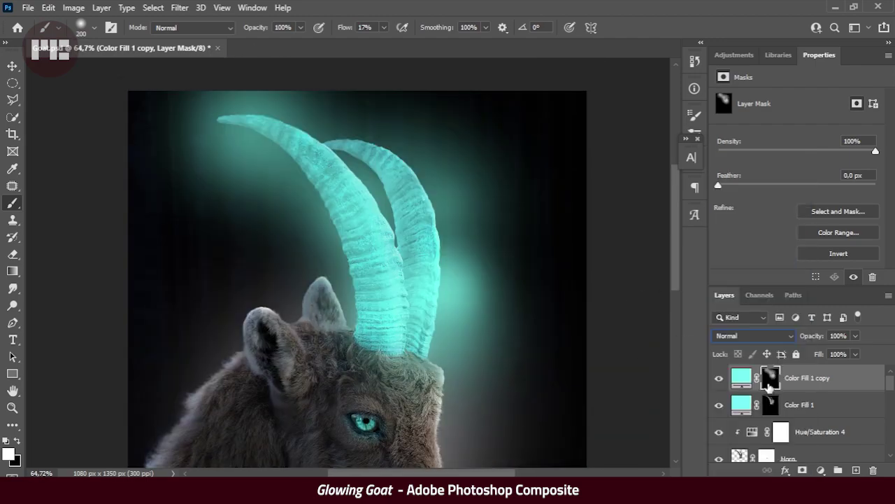
pyautogui.press('x')
pyautogui.hotkey('alt', 'BackSpace')
# - Repaint a faint cyan halo along the left and right horns at 6% flow
pyautogui.moveTo(345, 28); pyautogui.dragTo(336, 30)
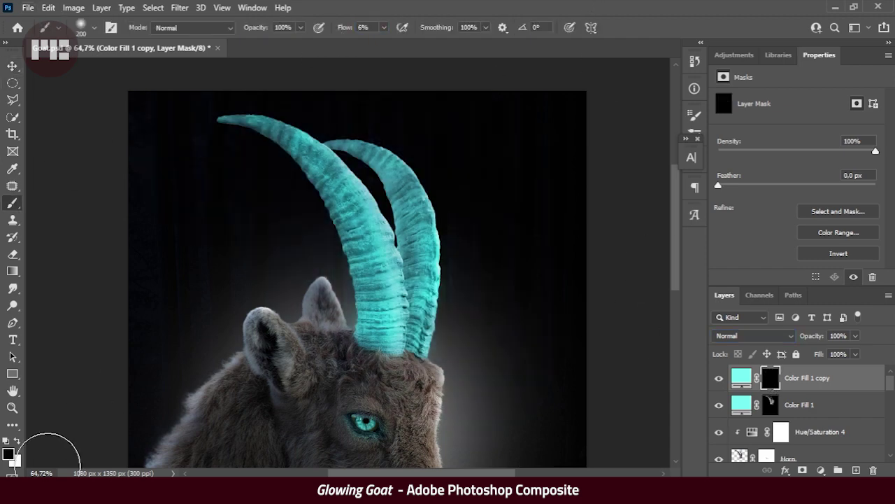
pyautogui.press('[')
pyautogui.press('[')
pyautogui.press('[')
pyautogui.press('[')
pyautogui.moveTo(351, 203); pyautogui.dragTo(296, 140)
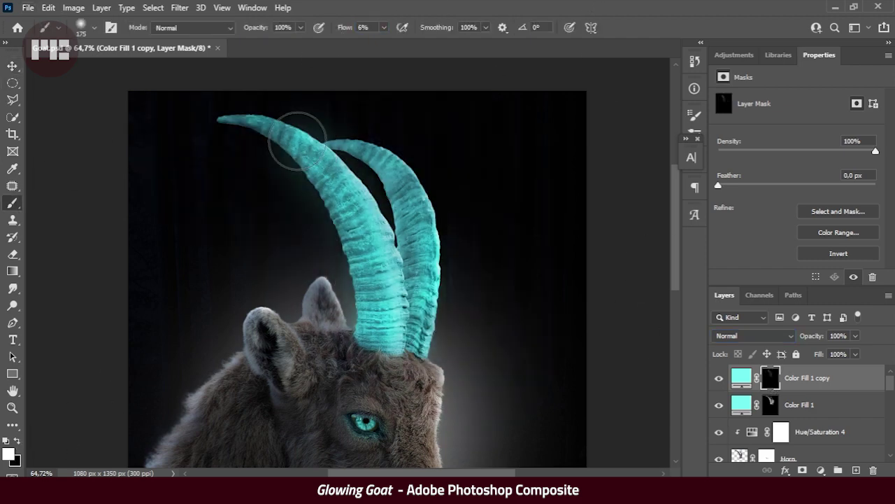
pyautogui.press(']')
pyautogui.press(']')
pyautogui.press(']')
pyautogui.moveTo(447, 336); pyautogui.dragTo(352, 143)
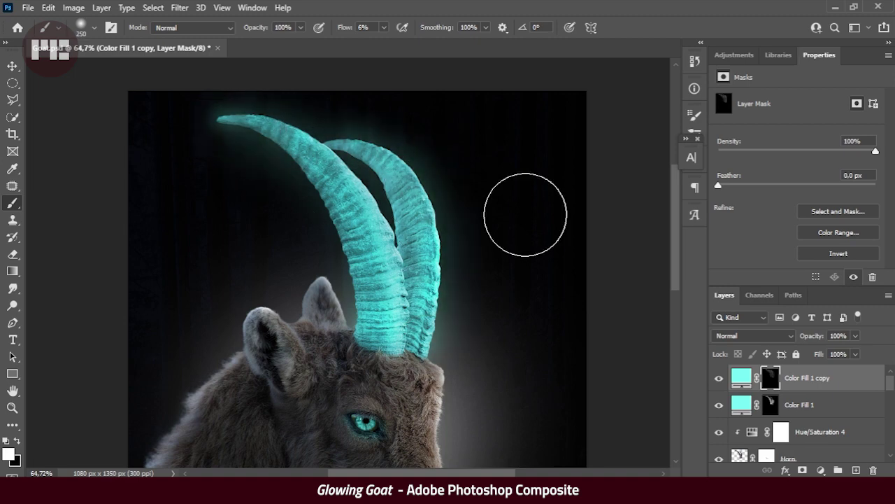
pyautogui.scroll(-3, 526, 200)
pyautogui.scroll(2, 384, 181)
pyautogui.press(']')
pyautogui.press(']')
pyautogui.press(']')
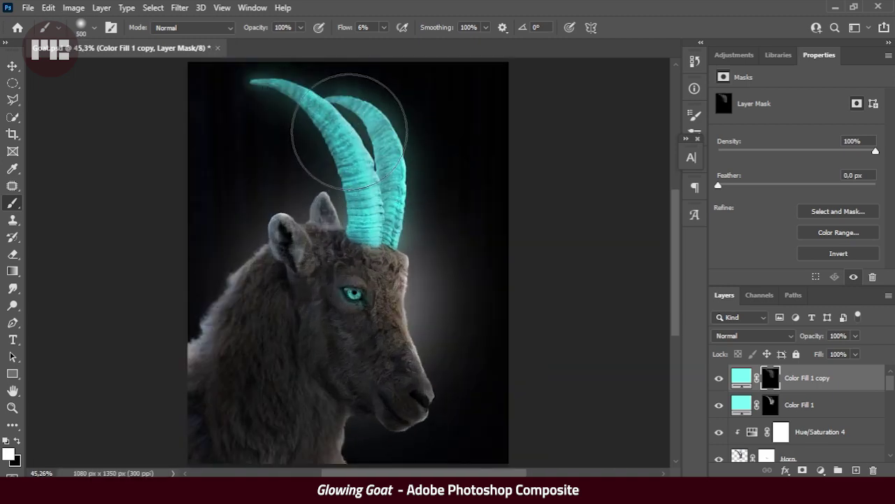
pyautogui.scroll(-1, 392, 210)
pyautogui.scroll(-1, 423, 258)
pyautogui.scroll(3, 413, 269)
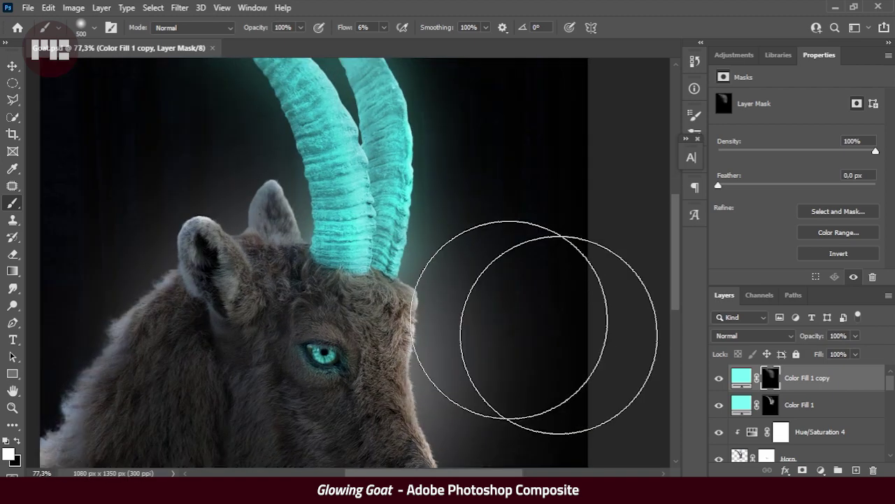
pyautogui.scroll(-2, 797, 420)
pyautogui.scroll(-2, 808, 396)
# - Add a cyan Color Fill layer above Exposure 3, clipped to the goat, with its mask inverted
pyautogui.scroll(2, 812, 413)
pyautogui.click(813, 413)
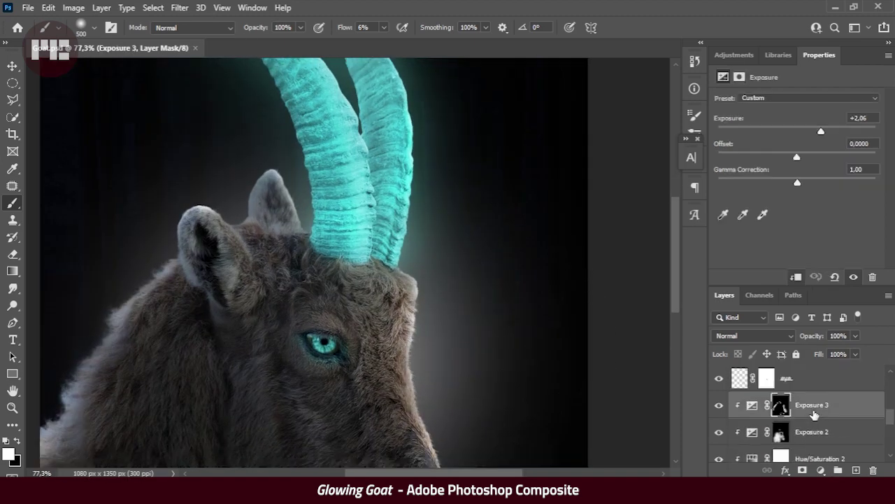
pyautogui.click(821, 470)
pyautogui.click(826, 240)
pyautogui.click(797, 135)
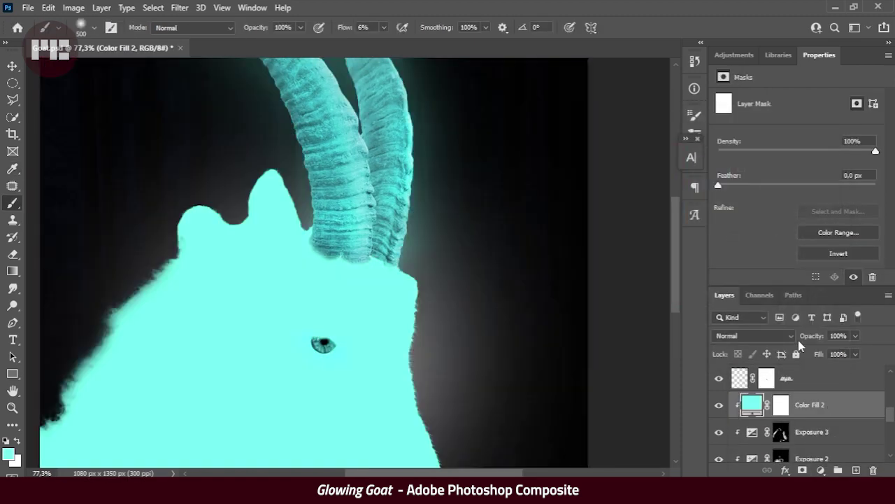
pyautogui.click(755, 336)
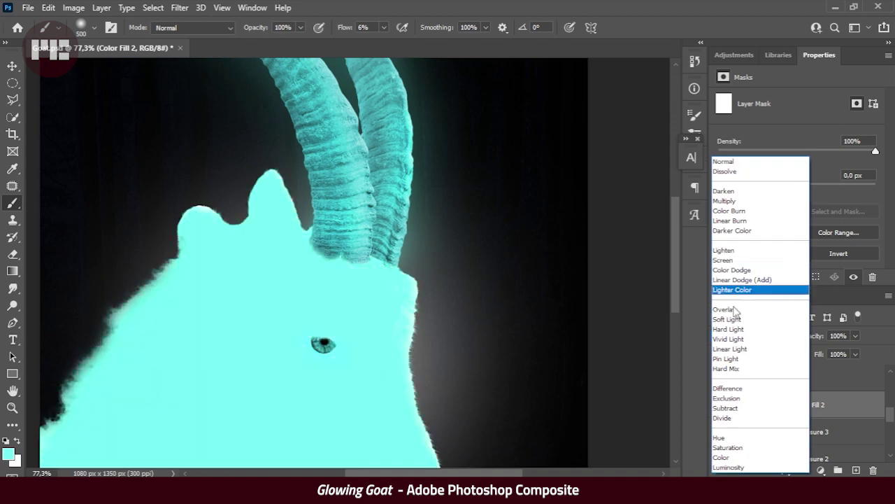
pyautogui.click(724, 161)
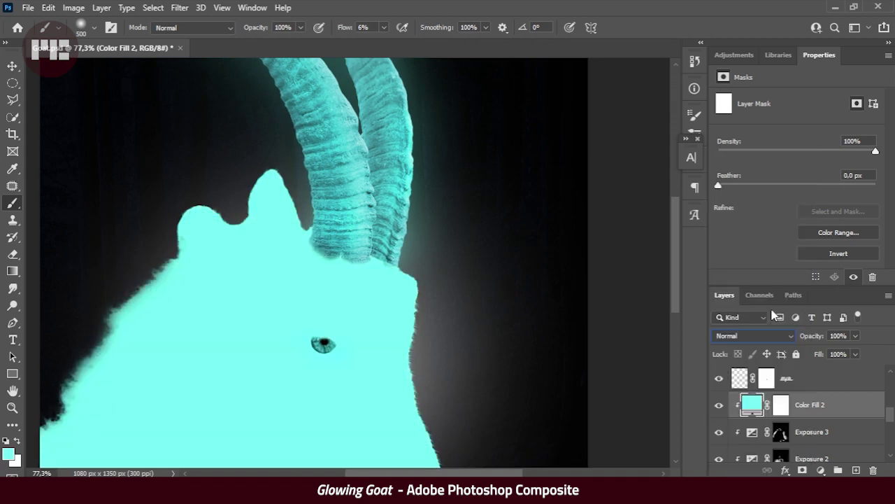
pyautogui.hotkey('ctrl', 'i')
# - Set the soft brush options and switch the fill layer to Overlay blending
pyautogui.rightClick(532, 241)
pyautogui.moveTo(562, 263); pyautogui.dragTo(562, 274)
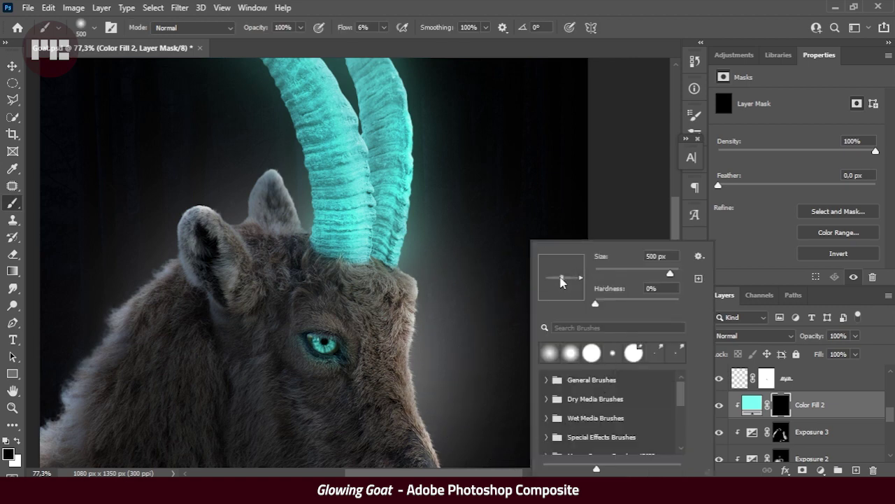
pyautogui.press('Return')
pyautogui.rightClick(353, 293)
pyautogui.press('Return')
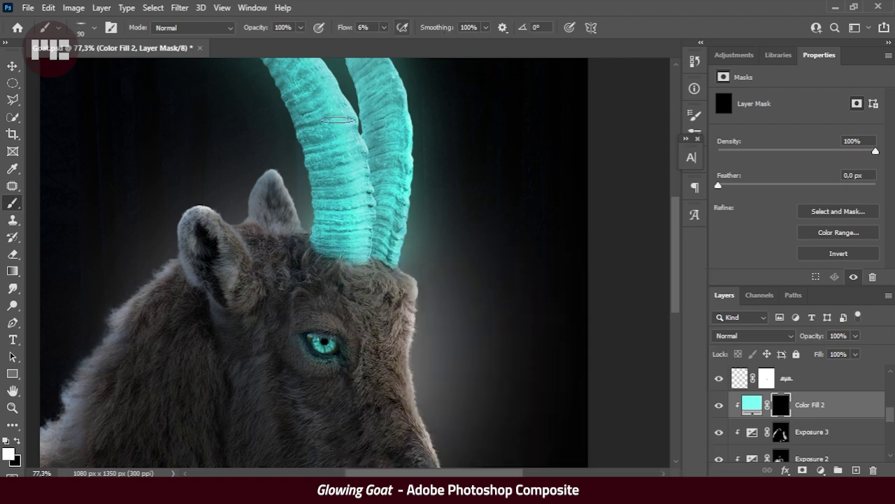
pyautogui.scroll(2, 402, 241)
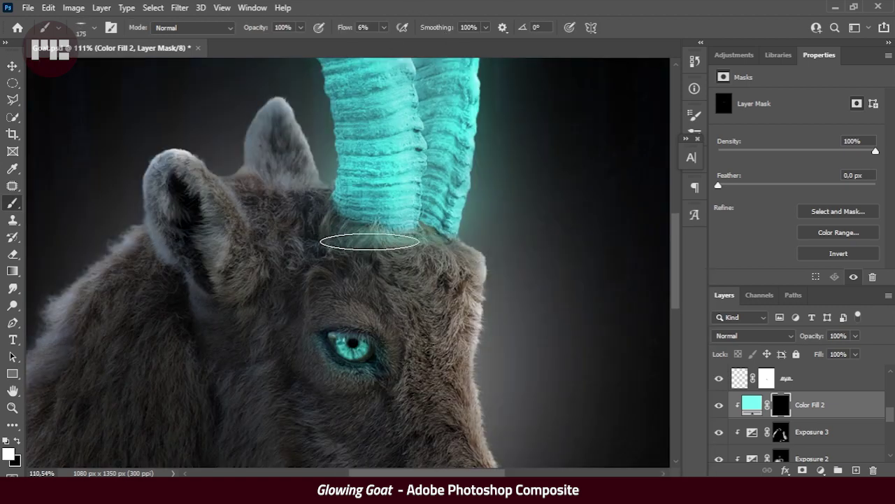
pyautogui.click(754, 336)
pyautogui.click(735, 306)
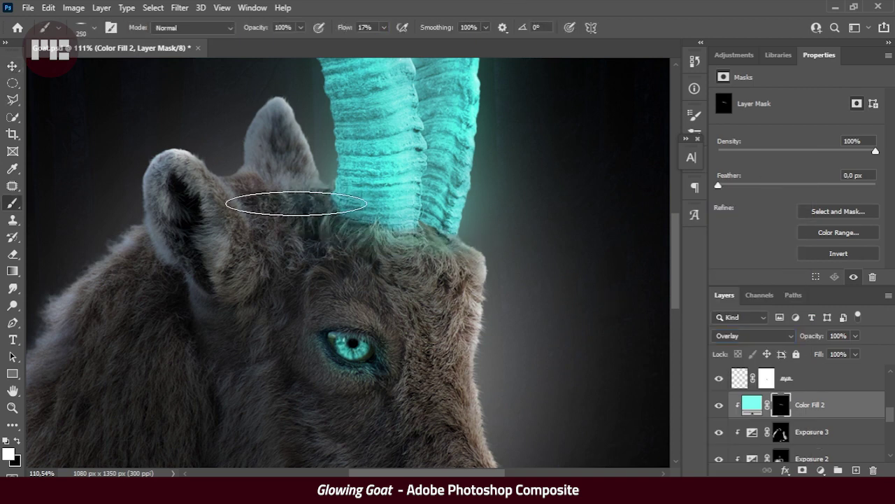
# - Paint cyan onto the fur at the horn base, then adjust brush tip, size and flow
pyautogui.moveTo(429, 240); pyautogui.dragTo(329, 254)
pyautogui.press('[')
pyautogui.press('[')
pyautogui.press('[')
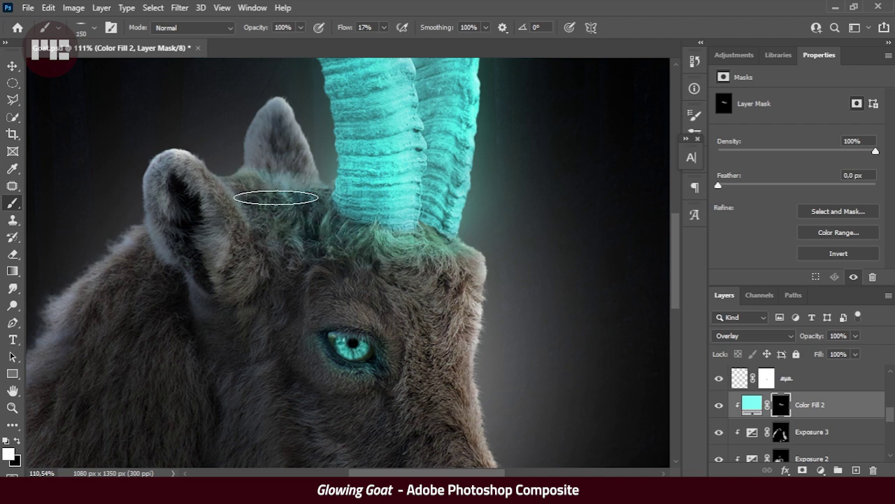
pyautogui.press(']')
pyautogui.press(']')
pyautogui.press(']')
pyautogui.rightClick(394, 214)
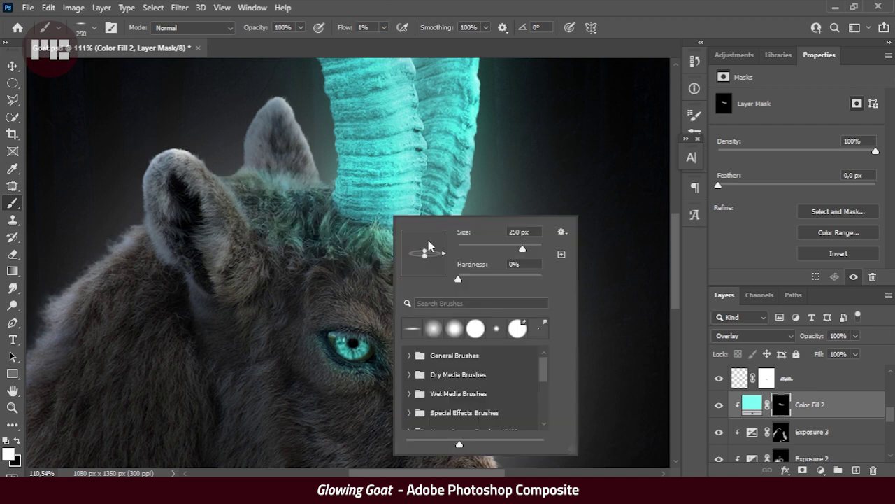
pyautogui.moveTo(345, 28); pyautogui.dragTo(357, 34)
pyautogui.hotkey('shift', '9')
pyautogui.hotkey('shift', '7')
pyautogui.press('[')
pyautogui.press('[')
pyautogui.press('[')
# - Lower the brush flow, enlarge the brush, and tint the ear cyan on the mask
pyautogui.rightClick(275, 211)
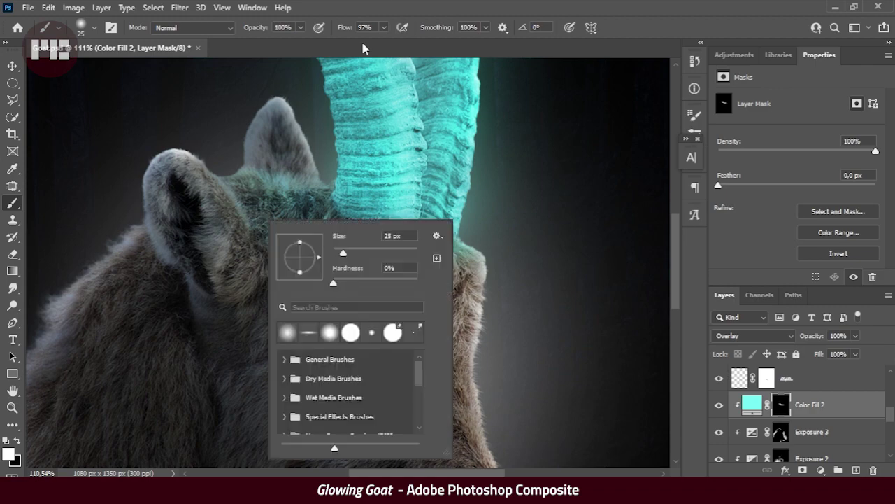
pyautogui.press('Escape')
pyautogui.hotkey('shift', '5')
pyautogui.hotkey('shift', '3')
pyautogui.scroll(3, 212, 183)
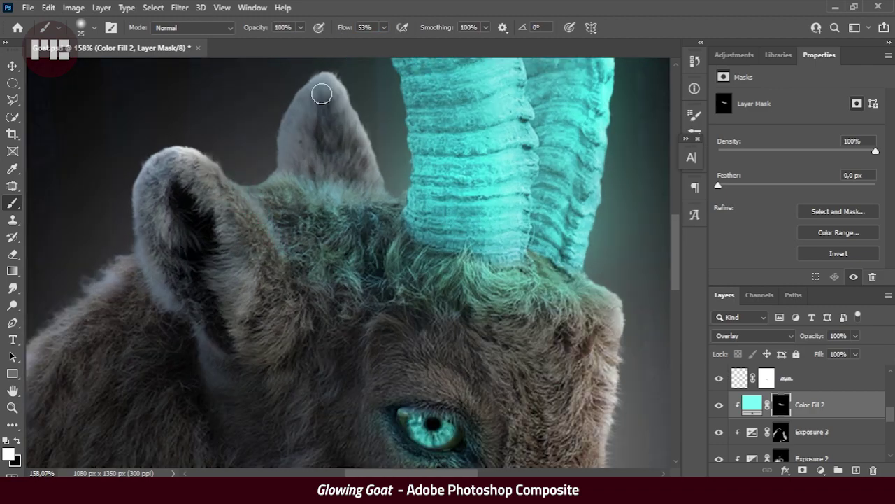
pyautogui.scroll(3, 259, 226)
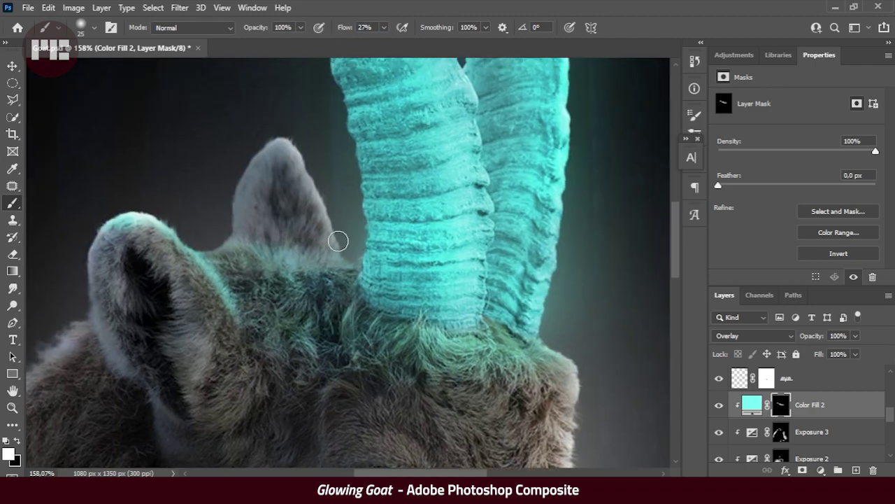
pyautogui.press(']')
pyautogui.press(']')
pyautogui.press(']')
pyautogui.moveTo(294, 149)
pyautogui.mouseDown()
pyautogui.moveTo(285, 200)
pyautogui.moveTo(280, 161)
pyautogui.moveTo(287, 182)
pyautogui.mouseUp()
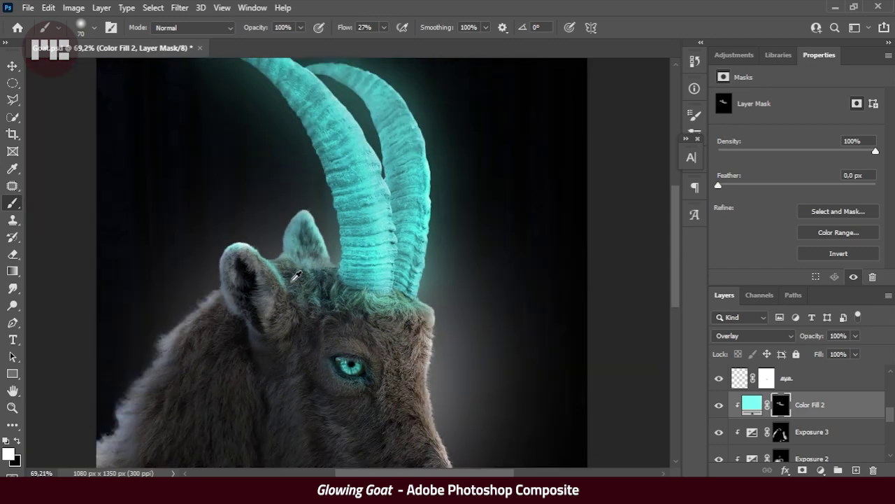
# - Shrink the brush for fine detail and set its flow to 57%
pyautogui.scroll(-3, 295, 261)
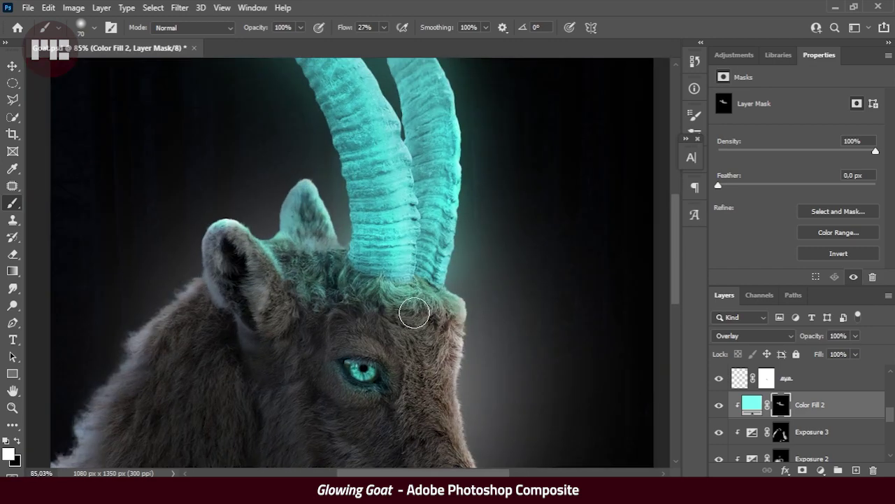
pyautogui.scroll(3, 300, 280)
pyautogui.press('[')
pyautogui.press('[')
pyautogui.press('[')
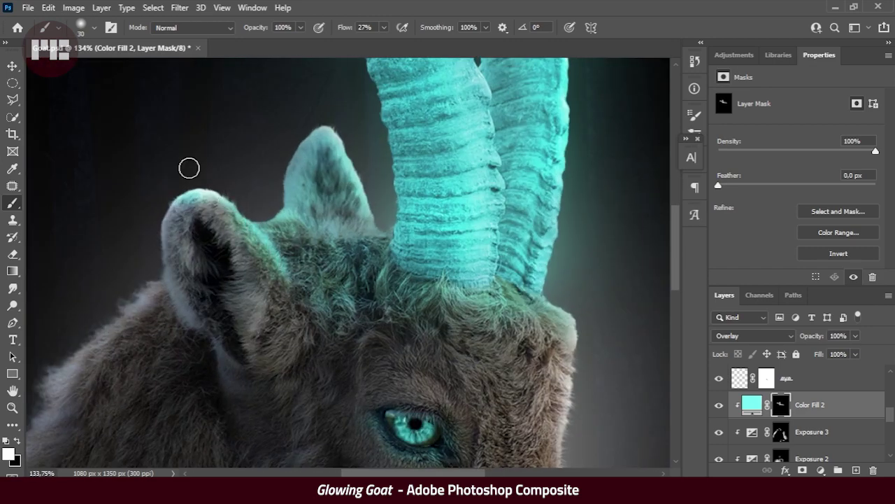
pyautogui.scroll(-2, 327, 223)
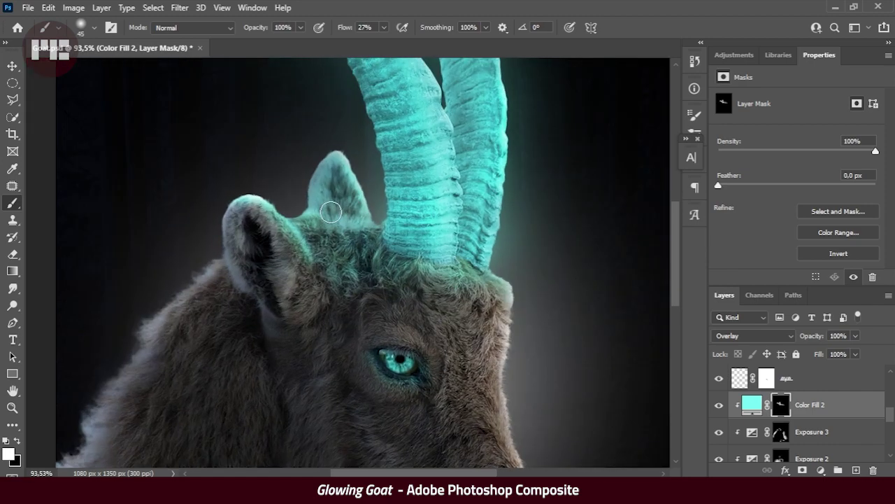
pyautogui.scroll(-2, 335, 223)
pyautogui.scroll(2, 374, 226)
pyautogui.scroll(-2, 781, 397)
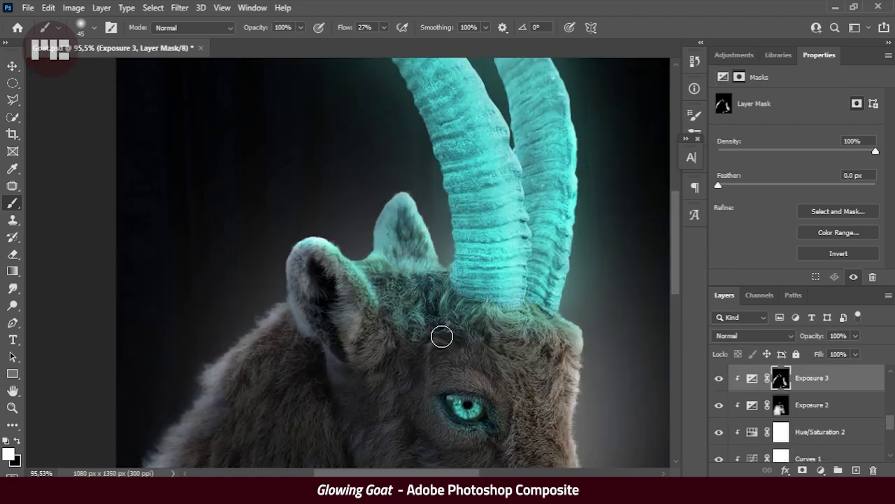
pyautogui.scroll(-1, 441, 334)
pyautogui.scroll(-4, 345, 295)
pyautogui.scroll(3, 345, 295)
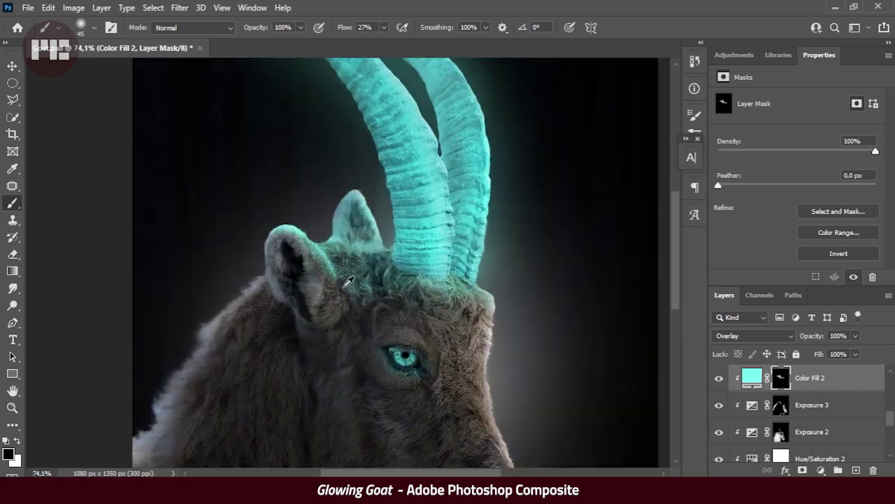
pyautogui.scroll(2, 420, 259)
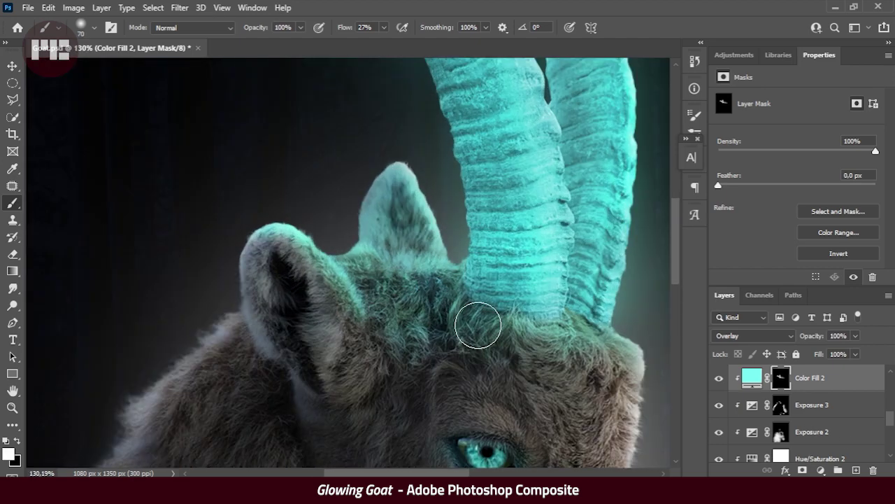
pyautogui.scroll(-5, 280, 238)
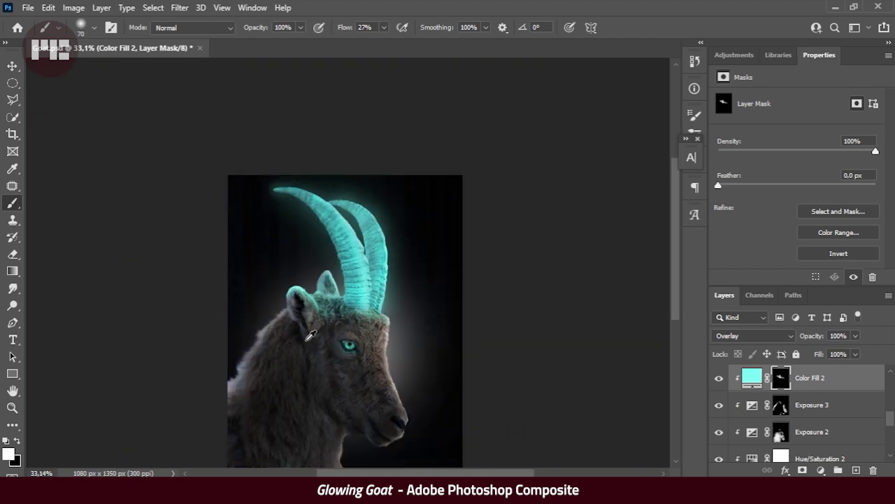
pyautogui.scroll(2, 348, 239)
pyautogui.scroll(1, 348, 239)
pyautogui.hotkey('shift', '5')
pyautogui.hotkey('shift', '7')
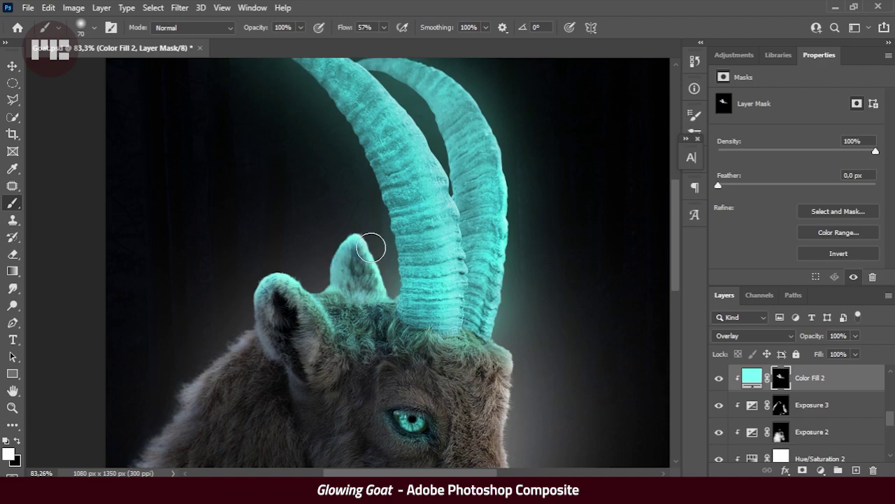
# - Reshape the Curves 1 tone curve to adjust brightness, then save the document
pyautogui.scroll(-1, 353, 298)
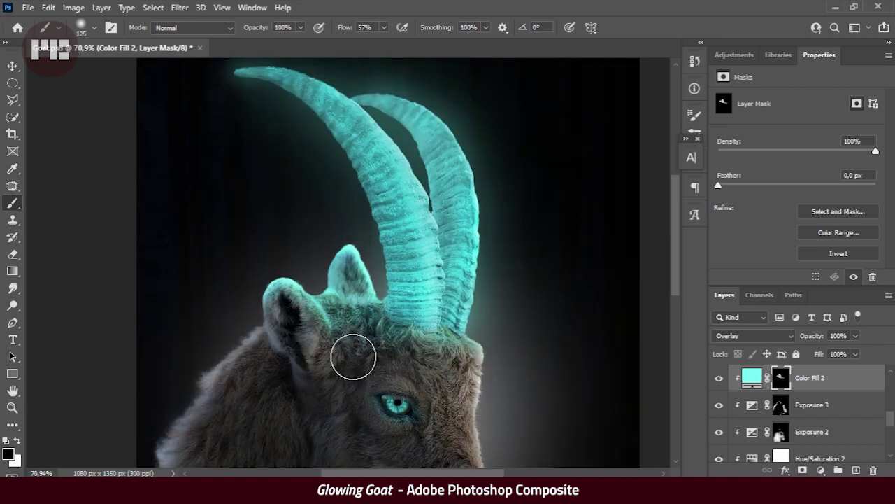
pyautogui.scroll(-1, 465, 363)
pyautogui.scroll(-2, 466, 364)
pyautogui.scroll(1, 536, 378)
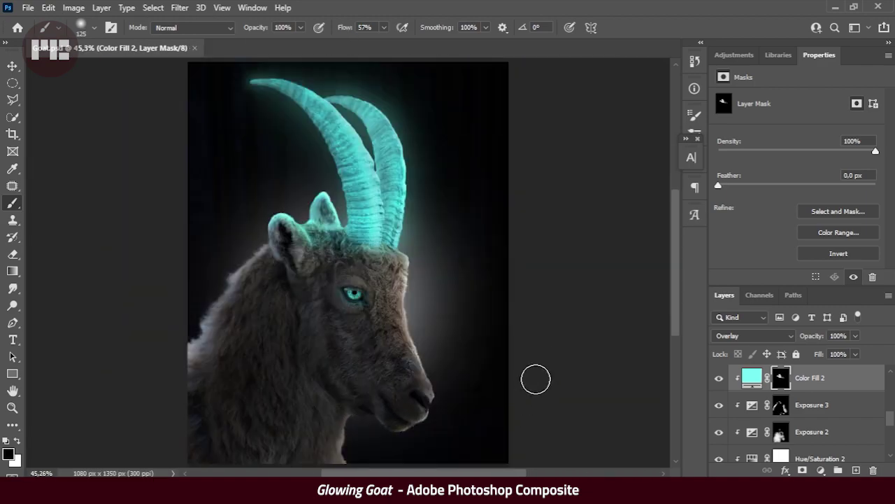
pyautogui.scroll(-2, 855, 431)
pyautogui.scroll(-1, 855, 431)
pyautogui.click(855, 432)
pyautogui.moveTo(836, 182); pyautogui.dragTo(840, 179)
pyautogui.hotkey('ctrl', 's')
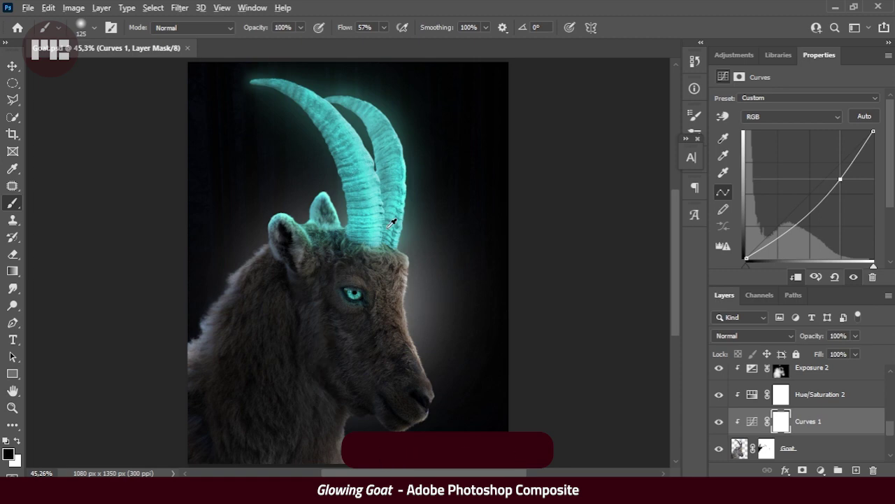
# - Paint a soft cyan glow onto the forehead fur at 11% flow, then shrink the brush to 20
pyautogui.scroll(2, 336, 336)
pyautogui.scroll(1, 342, 301)
pyautogui.scroll(2, 349, 272)
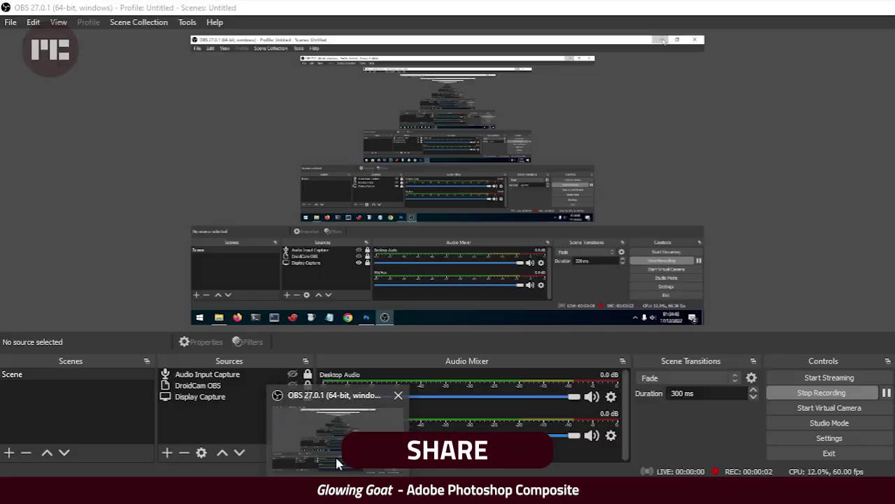
pyautogui.hotkey('shift', '1')
pyautogui.hotkey('shift', '1')
pyautogui.press(']')
pyautogui.press(']')
pyautogui.press(']')
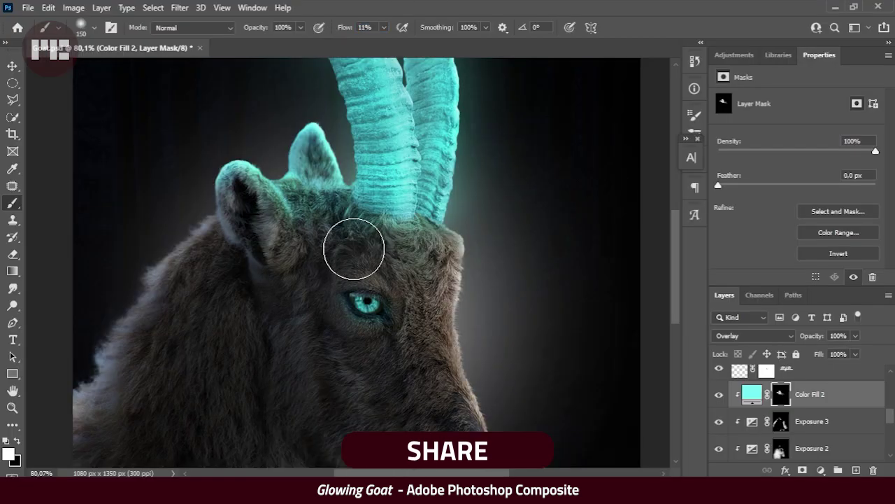
pyautogui.moveTo(352, 250)
pyautogui.mouseDown()
pyautogui.moveTo(306, 276)
pyautogui.moveTo(409, 271)
pyautogui.mouseUp()
pyautogui.scroll(-3, 296, 301)
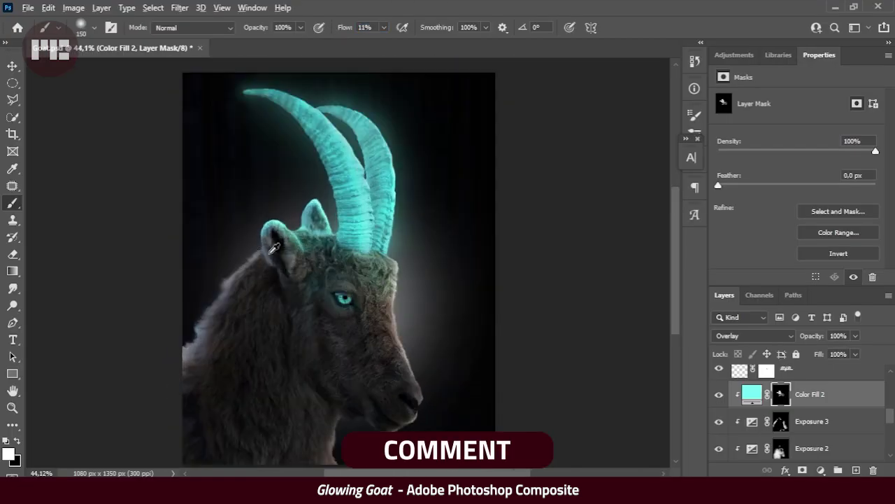
pyautogui.scroll(2, 315, 280)
pyautogui.scroll(-2, 322, 280)
pyautogui.scroll(1, 361, 290)
pyautogui.scroll(2, 361, 289)
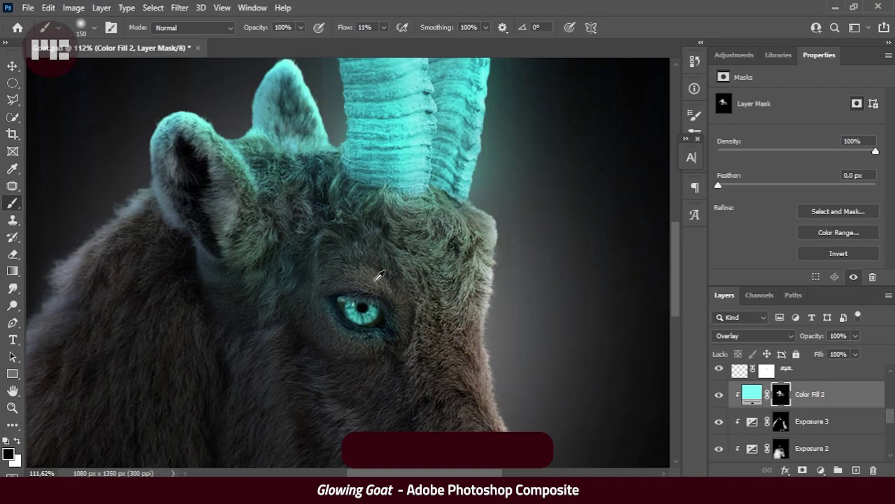
pyautogui.scroll(2, 361, 290)
pyautogui.rightClick(378, 241)
pyautogui.moveTo(496, 268); pyautogui.dragTo(462, 268)
pyautogui.press('Return')
# - Select the Color Fill 1 copy mask and place the Lightning Overlay image into the document
pyautogui.scroll(-2, 420, 319)
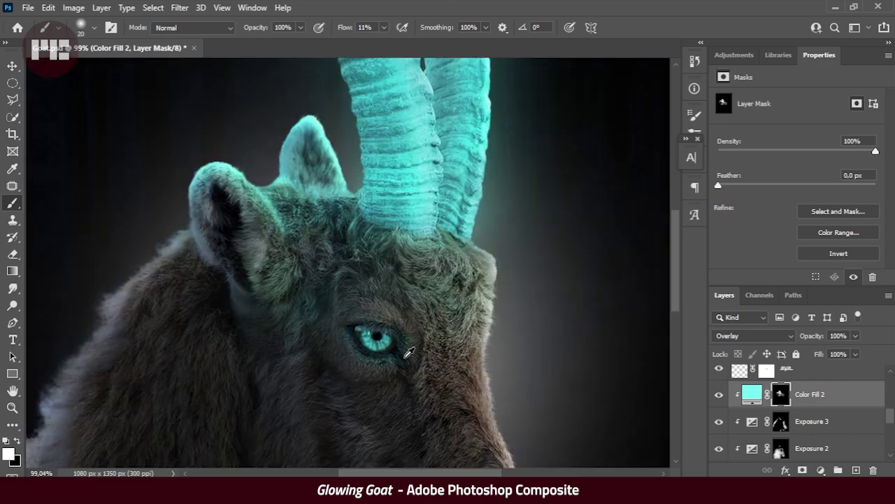
pyautogui.scroll(-2, 406, 311)
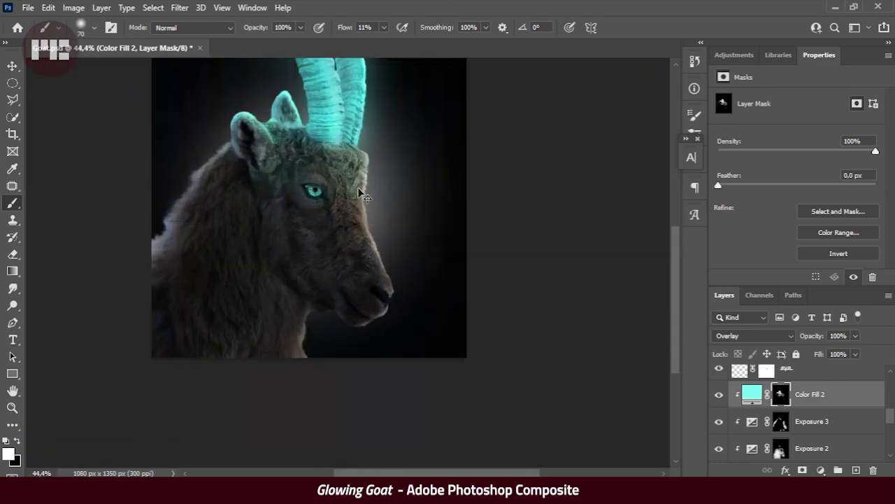
pyautogui.scroll(-1, 358, 192)
pyautogui.scroll(3, 720, 392)
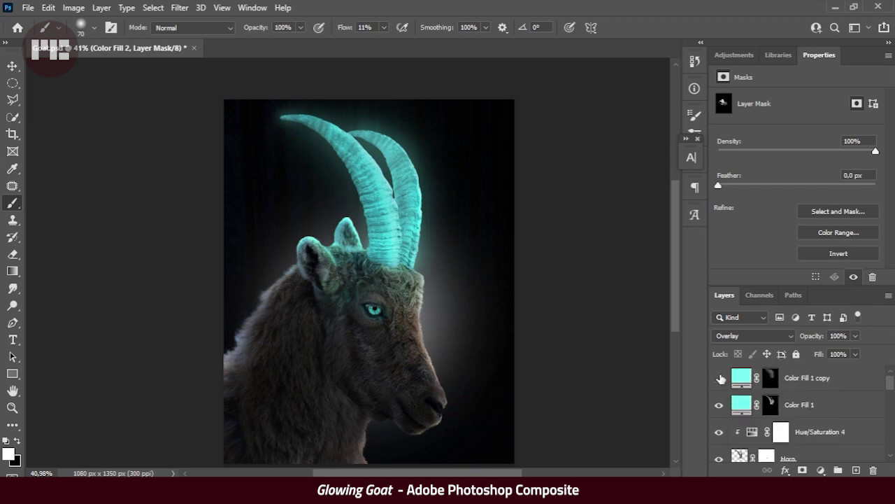
pyautogui.click(769, 378)
pyautogui.press('[')
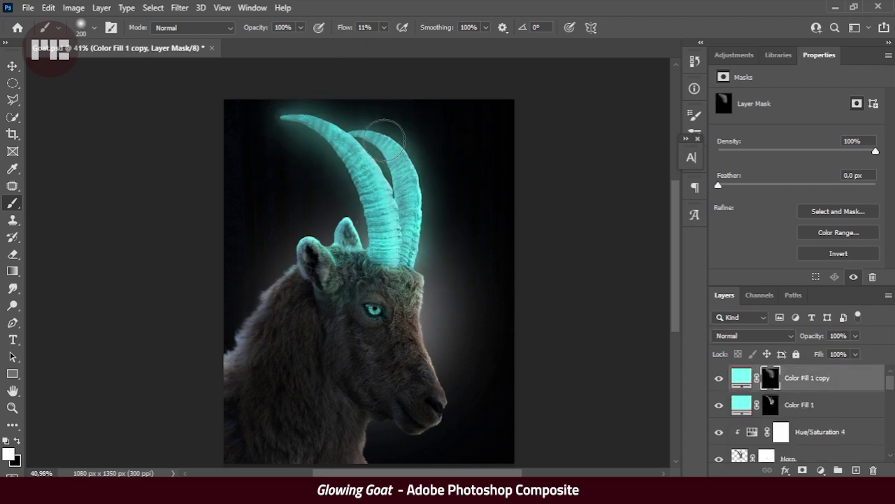
pyautogui.scroll(-1, 384, 133)
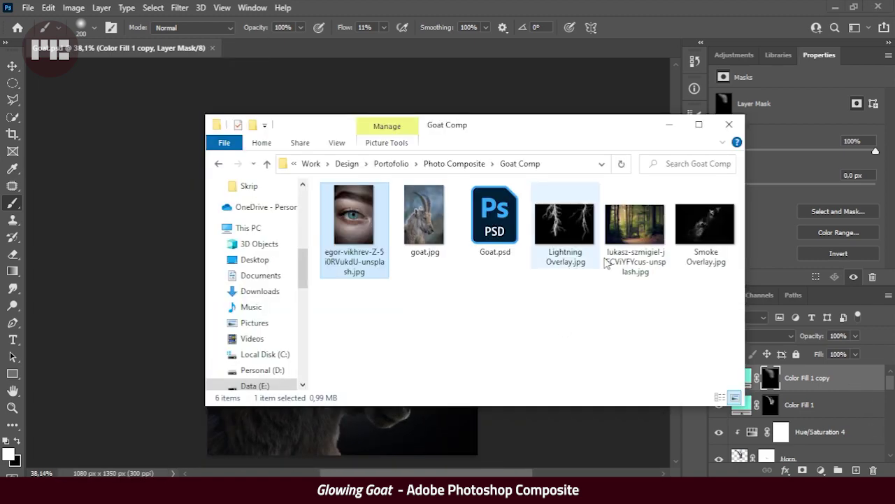
pyautogui.moveTo(609, 206); pyautogui.dragTo(588, 299)
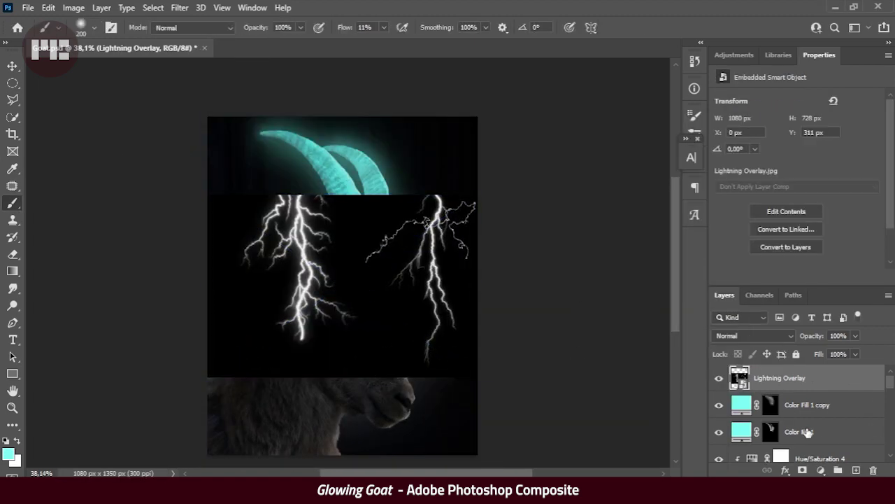
# - Copy the left lightning bolt to its own Screen-blended layer and hide Lightning Overlay
pyautogui.click(13, 99)
pyautogui.doubleClick(216, 159)
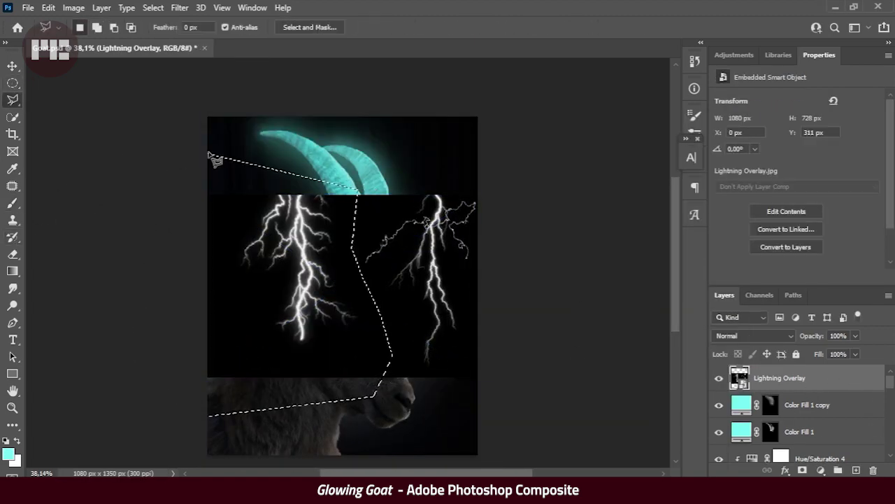
pyautogui.hotkey('ctrl', 'j')
pyautogui.click(720, 405)
pyautogui.press('v')
pyautogui.hotkey('shift', 'alt', 's')
# - Rotate, move and narrow the bolt so it sits on the goat's head
pyautogui.hotkey('ctrl', 't')
pyautogui.moveTo(392, 294); pyautogui.dragTo(301, 210)
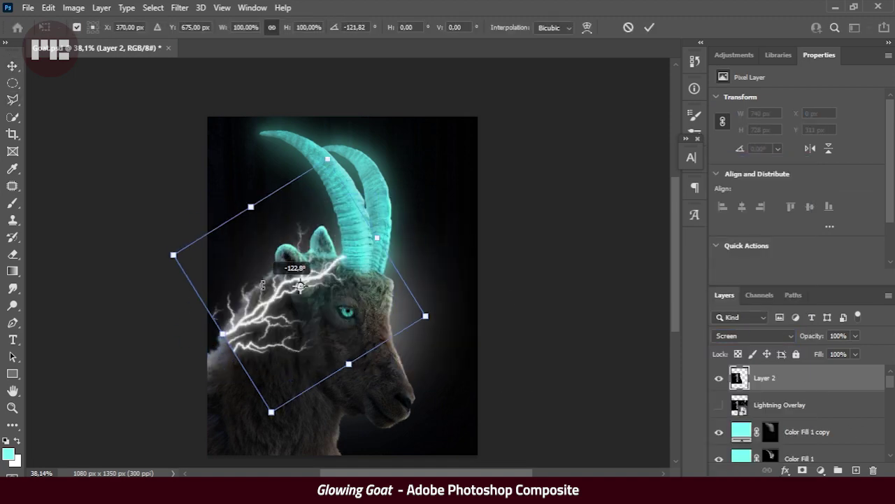
pyautogui.moveTo(301, 266)
pyautogui.mouseDown()
pyautogui.moveTo(420, 182)
pyautogui.moveTo(381, 233)
pyautogui.mouseUp()
pyautogui.scroll(2, 382, 233)
pyautogui.moveTo(420, 168)
pyautogui.mouseDown()
pyautogui.moveTo(361, 165)
pyautogui.moveTo(382, 266)
pyautogui.moveTo(376, 325)
pyautogui.mouseUp()
# - Warp the bolt to curve up along the horns and commit the warp
pyautogui.rightClick(346, 217)
pyautogui.click(379, 306)
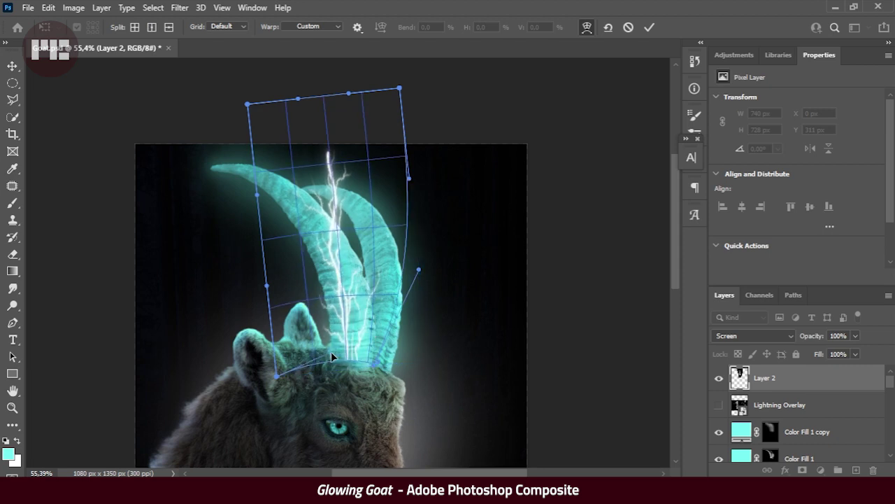
pyautogui.moveTo(428, 361); pyautogui.dragTo(373, 369)
pyautogui.moveTo(247, 104); pyautogui.dragTo(232, 134)
pyautogui.moveTo(399, 90); pyautogui.dragTo(342, 110)
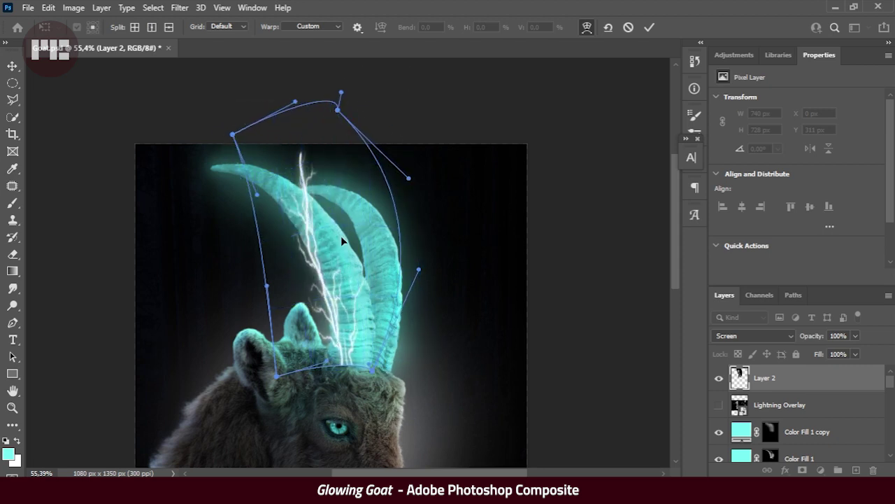
pyautogui.moveTo(296, 140)
pyautogui.mouseDown()
pyautogui.moveTo(369, 224)
pyautogui.moveTo(353, 210)
pyautogui.mouseUp()
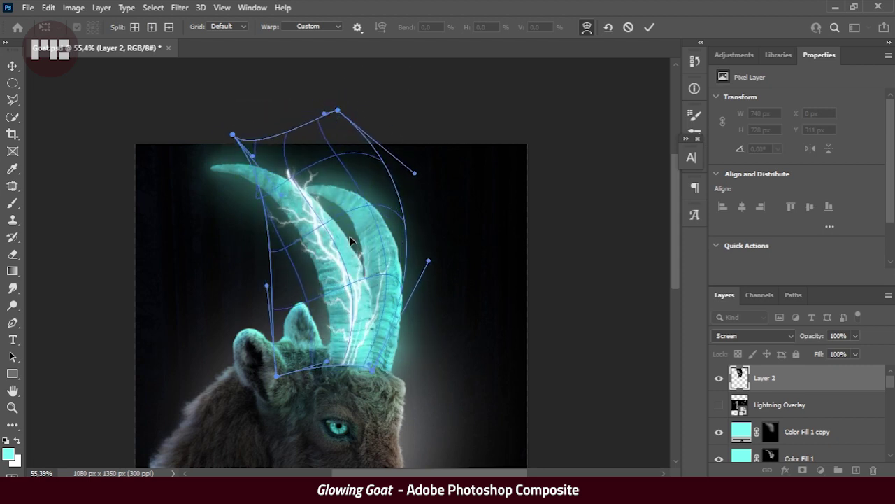
pyautogui.moveTo(233, 135); pyautogui.dragTo(195, 202)
pyautogui.moveTo(372, 366); pyautogui.dragTo(377, 368)
pyautogui.press('Return')
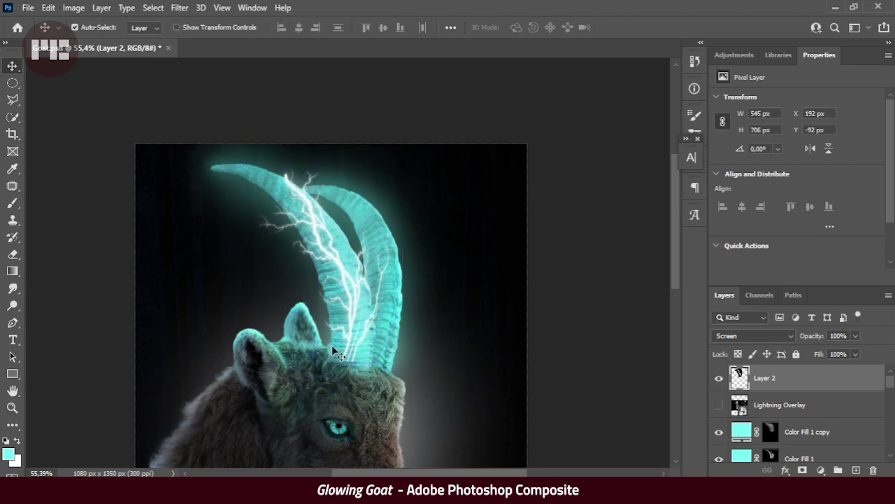
pyautogui.scroll(5, 332, 345)
# - Add a layer mask to the Layer 2 lightning bolt and switch to the Brush
pyautogui.click(803, 470)
pyautogui.press('b')
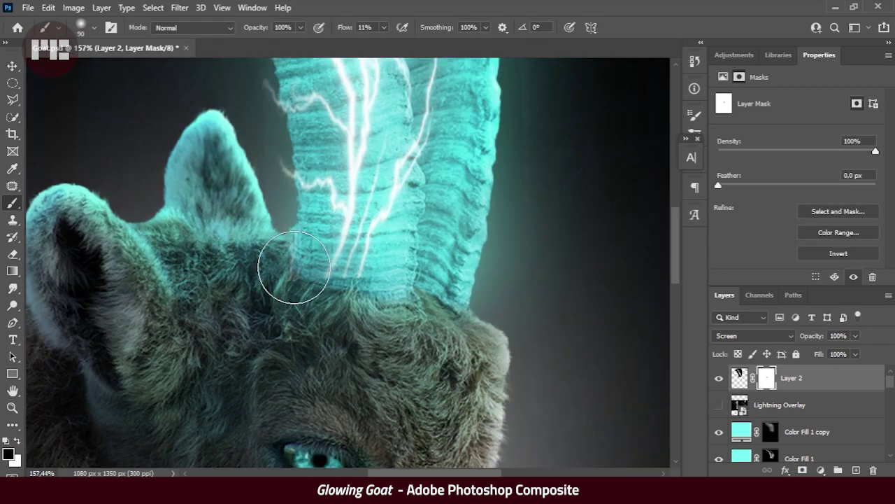
pyautogui.scroll(-3, 330, 272)
pyautogui.scroll(-2, 356, 256)
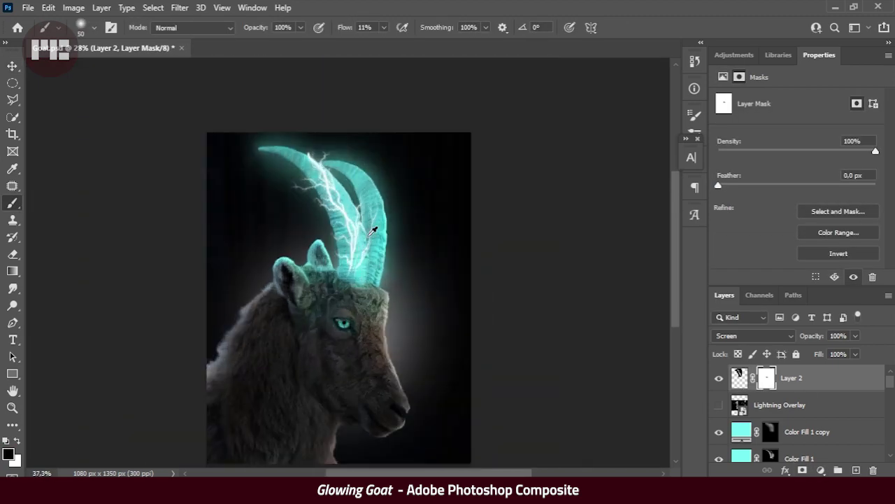
pyautogui.scroll(4, 369, 231)
# - Copy the right lightning bolt onto a new Layer 3 set to Screen blending
pyautogui.click(719, 404)
pyautogui.click(719, 378)
pyautogui.scroll(-2, 350, 259)
pyautogui.click(13, 100)
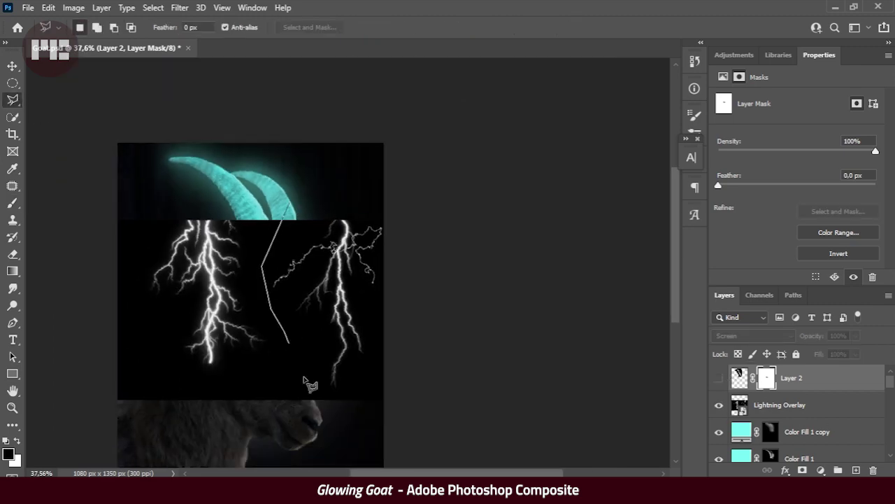
pyautogui.doubleClick(441, 399)
pyautogui.hotkey('ctrl', 'j')
pyautogui.moveTo(790, 378); pyautogui.dragTo(770, 413)
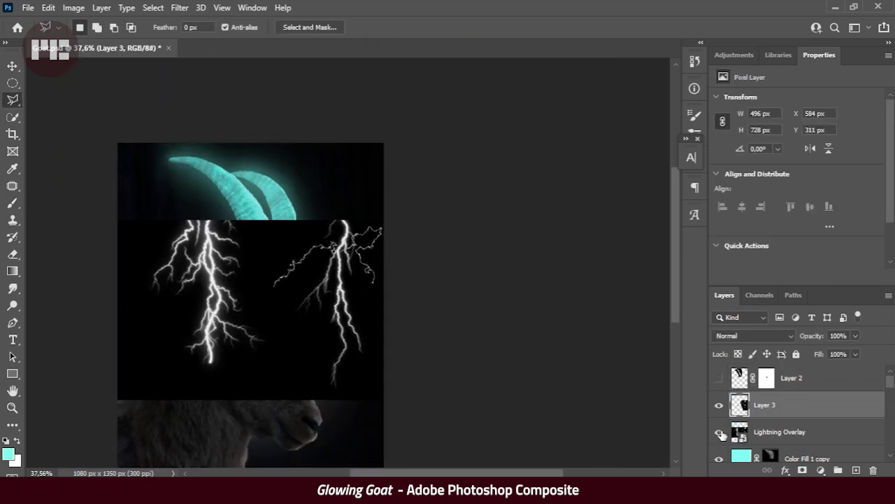
pyautogui.click(720, 432)
pyautogui.click(754, 336)
pyautogui.click(762, 259)
# - Flip, move and rescale the second bolt onto the horns with Free Transform
pyautogui.press('v')
pyautogui.click(719, 378)
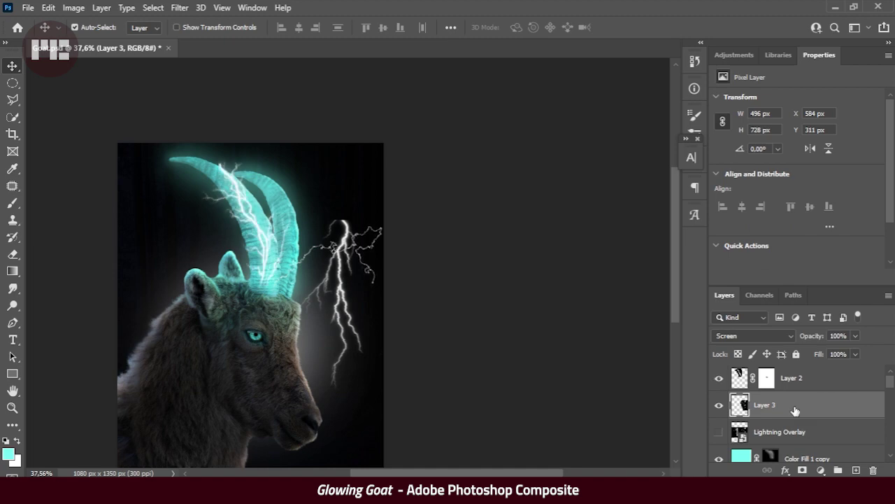
pyautogui.hotkey('ctrl', 't')
pyautogui.moveTo(398, 283)
pyautogui.mouseDown()
pyautogui.moveTo(399, 384)
pyautogui.moveTo(350, 193)
pyautogui.mouseUp()
pyautogui.scroll(2, 349, 203)
pyautogui.moveTo(400, 83); pyautogui.dragTo(301, 296)
pyautogui.moveTo(356, 150); pyautogui.dragTo(303, 259)
pyautogui.press('Return')
pyautogui.scroll(-2, 404, 357)
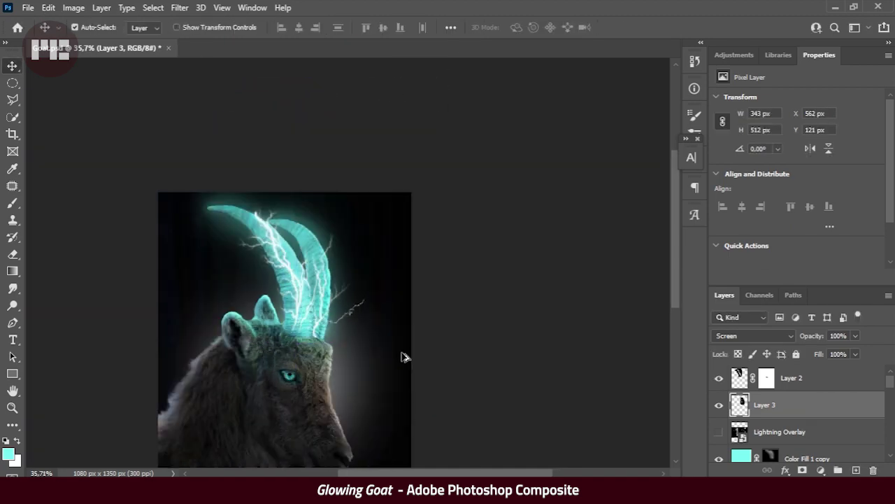
pyautogui.scroll(2, 404, 357)
# - Add a mask to Layer 3, then group Layer 2 and Layer 3 as Lightning
pyautogui.click(802, 470)
pyautogui.press('b')
pyautogui.press('d')
pyautogui.scroll(2, 380, 203)
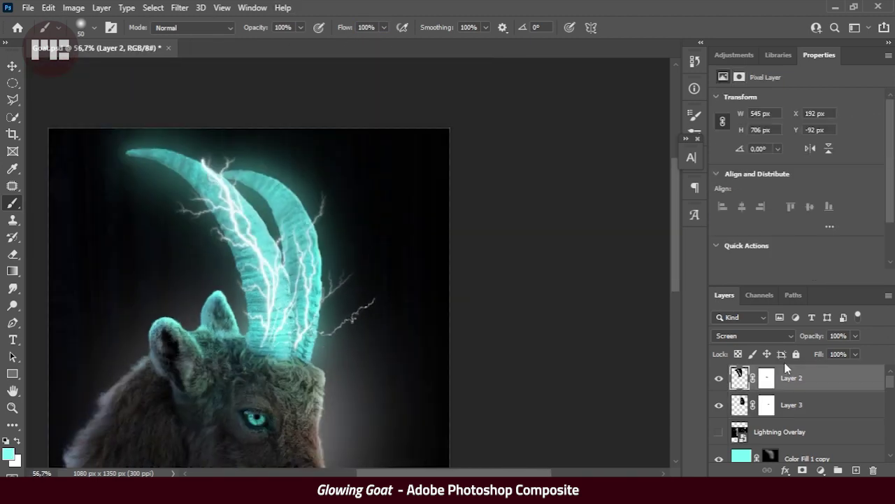
pyautogui.keyDown('shift'); pyautogui.click(805, 378); pyautogui.keyUp('shift')
pyautogui.press('v')
pyautogui.hotkey('ctrl', 'g')
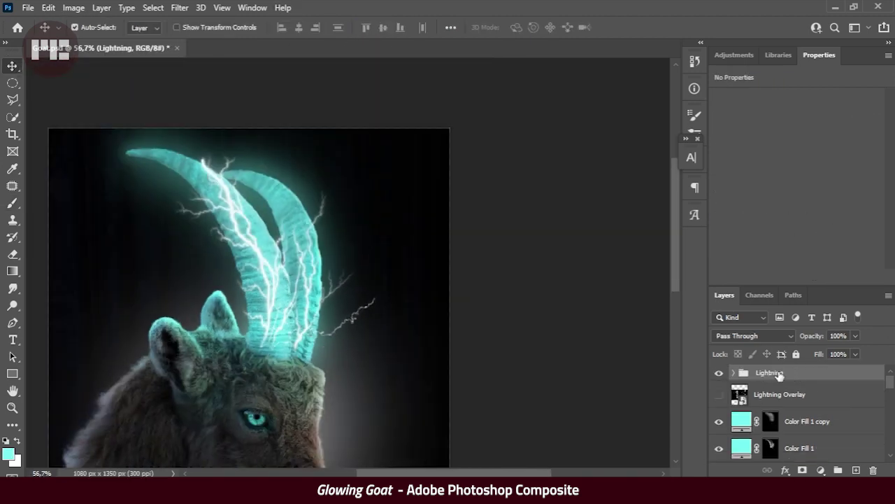
# - Move Lightning Overlay into the Lightning group and add a new adjustment layer inside it
pyautogui.moveTo(778, 375); pyautogui.dragTo(780, 375)
pyautogui.click(796, 395)
pyautogui.click(797, 369)
pyautogui.click(822, 470)
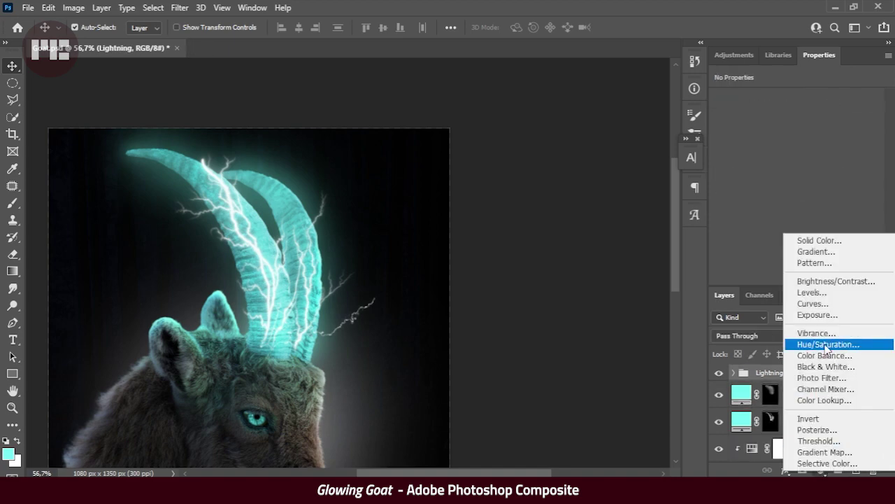
pyautogui.click(809, 236)
pyautogui.click(798, 136)
pyautogui.moveTo(804, 374); pyautogui.dragTo(799, 395)
pyautogui.click(798, 372)
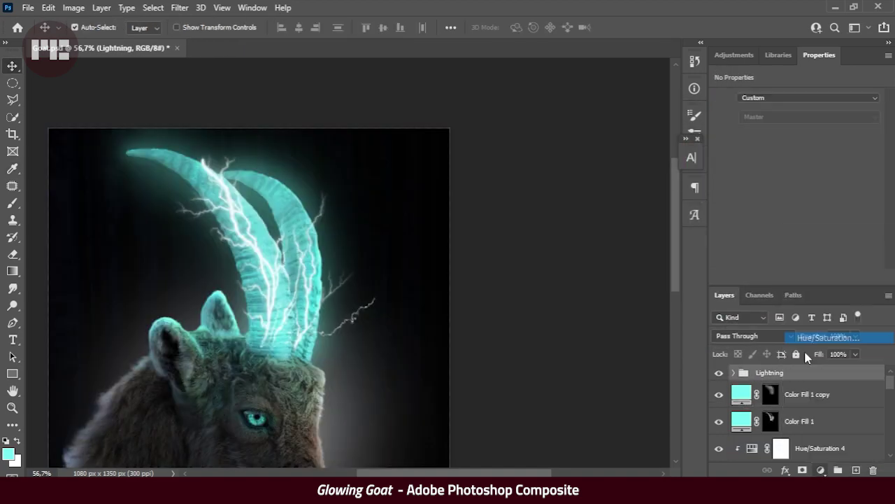
# - Try a clipped Hue/Saturation shift to turn the horns bluish, then delete it
pyautogui.click(822, 470)
pyautogui.click(809, 355)
pyautogui.moveTo(797, 149); pyautogui.dragTo(817, 150)
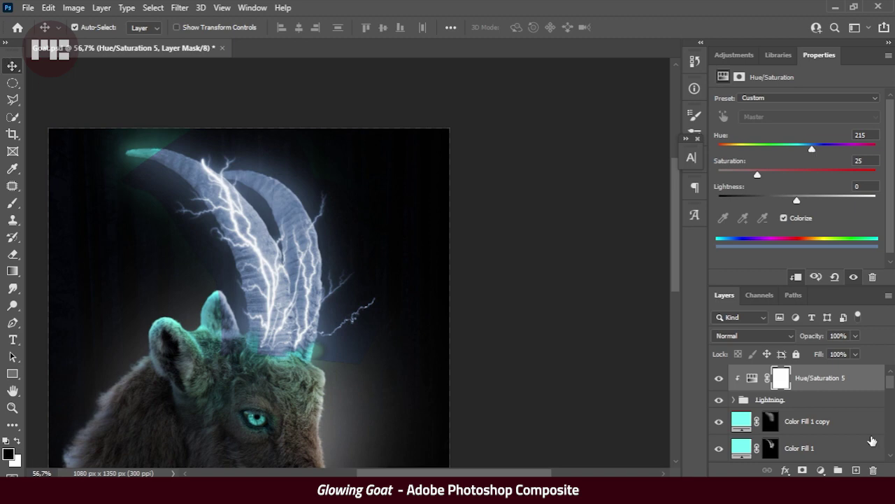
pyautogui.press('Delete')
pyautogui.scroll(-3, 423, 342)
pyautogui.scroll(1, 428, 345)
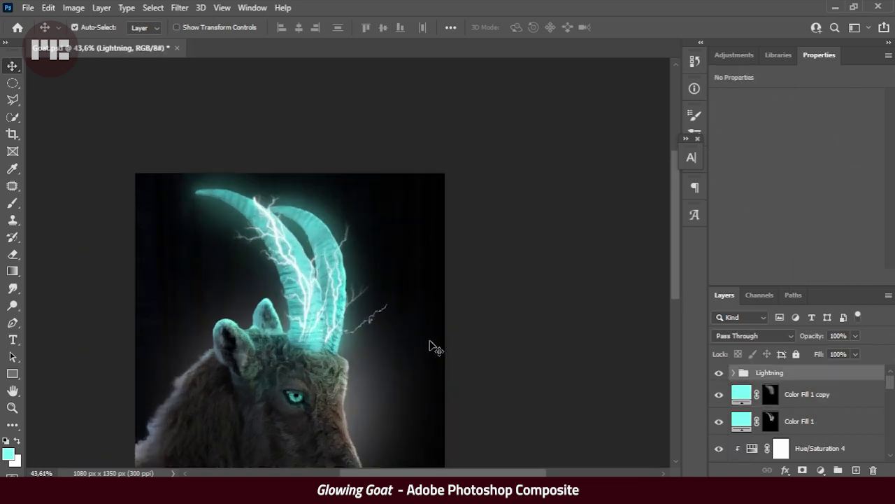
pyautogui.scroll(-1, 818, 455)
# - Lower the Lightning group's fill, set it to Color Dodge, and nudge it over the horns
pyautogui.moveTo(819, 354); pyautogui.dragTo(787, 354)
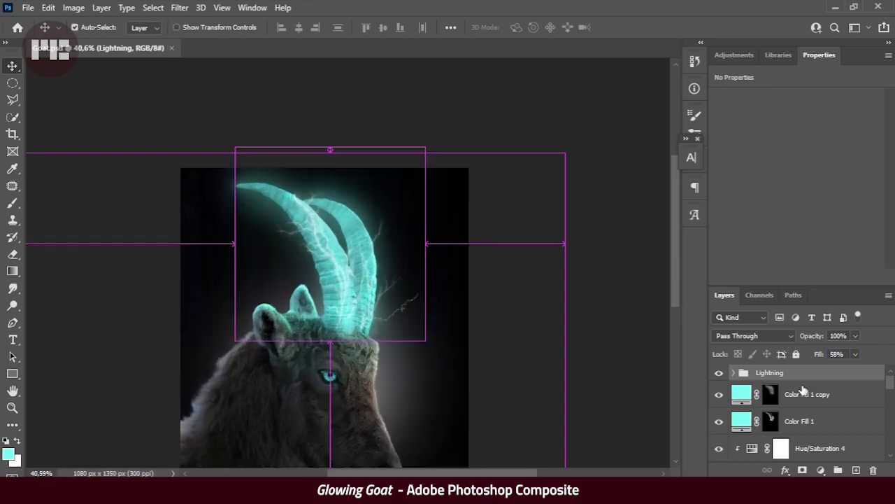
pyautogui.click(768, 333)
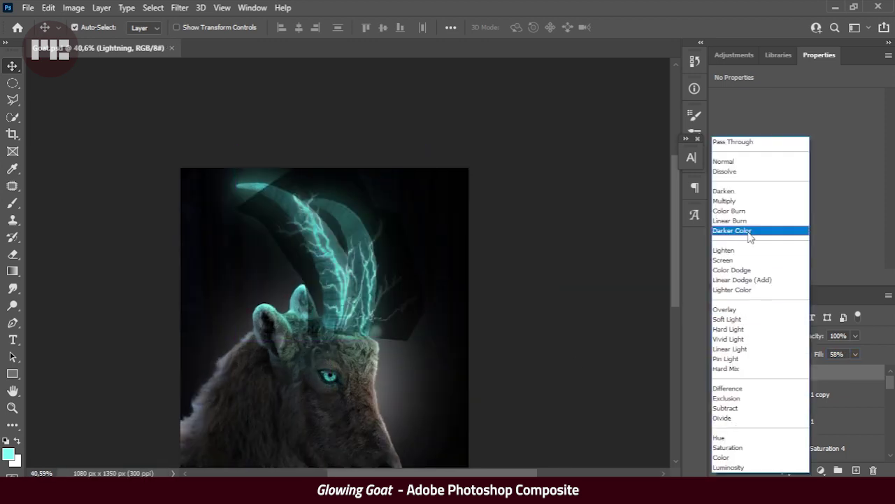
pyautogui.click(757, 273)
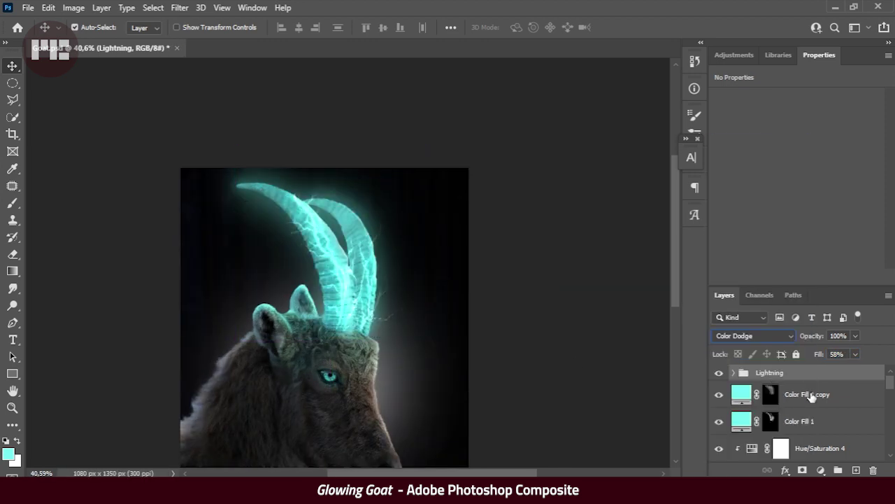
pyautogui.hotkey('ctrl', 't')
pyautogui.moveTo(323, 284); pyautogui.dragTo(337, 287)
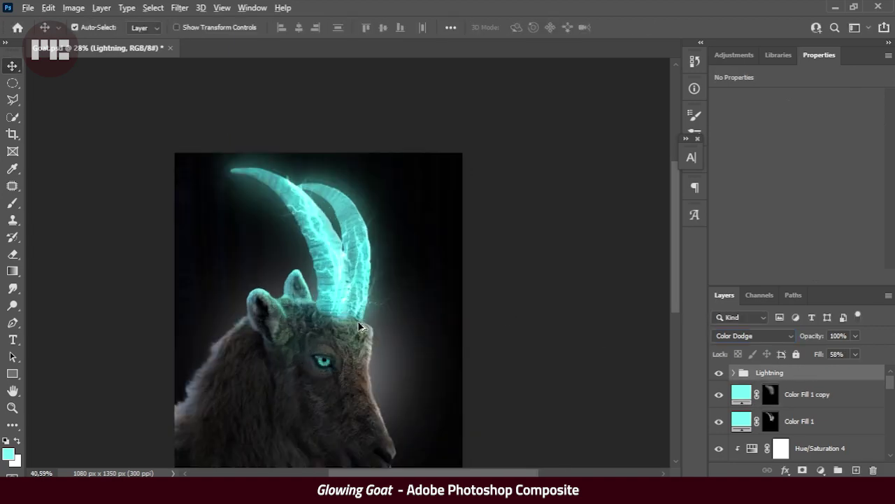
# - Confirm Color Dodge on the Lightning group and set its fill to 71%
pyautogui.click(752, 335)
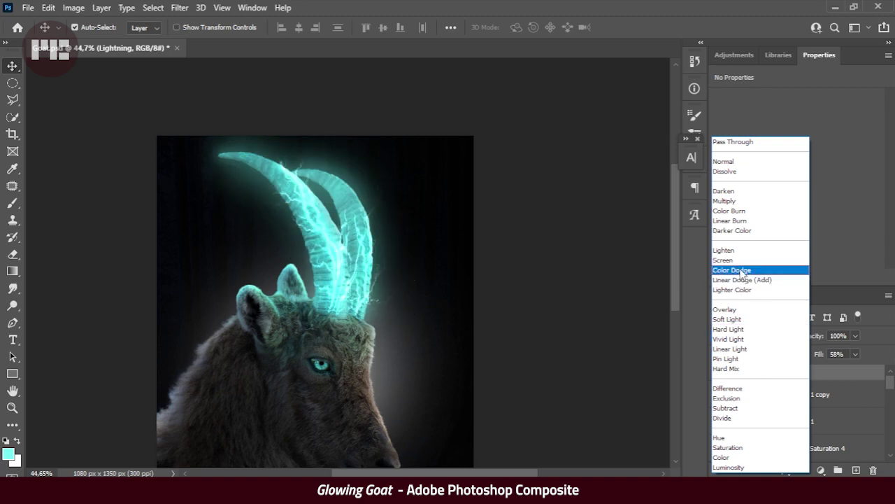
pyautogui.click(738, 271)
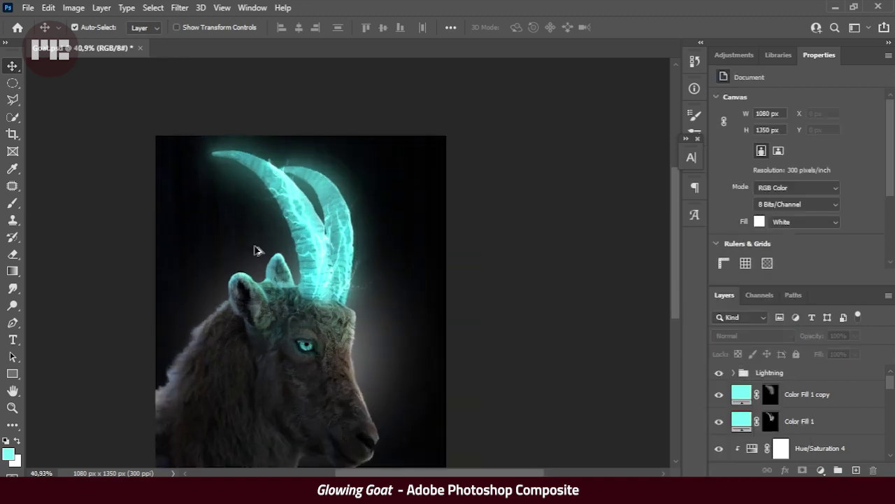
pyautogui.click(769, 373)
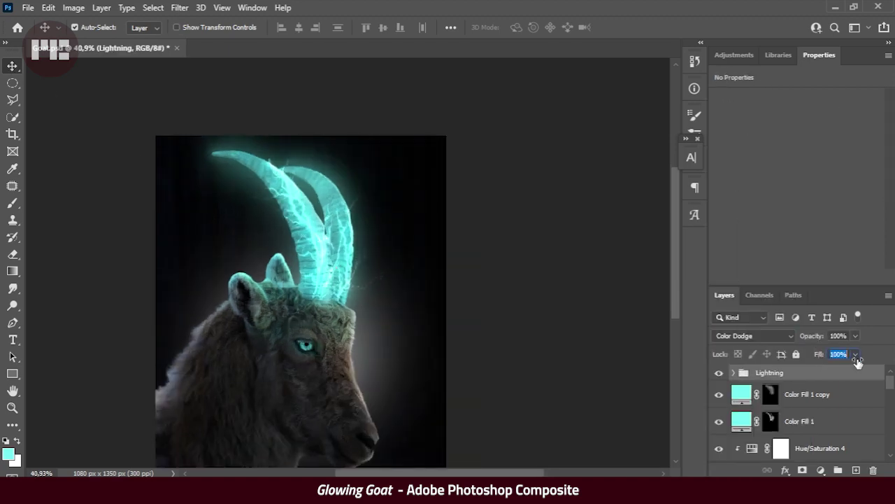
pyautogui.moveTo(855, 355); pyautogui.dragTo(838, 358)
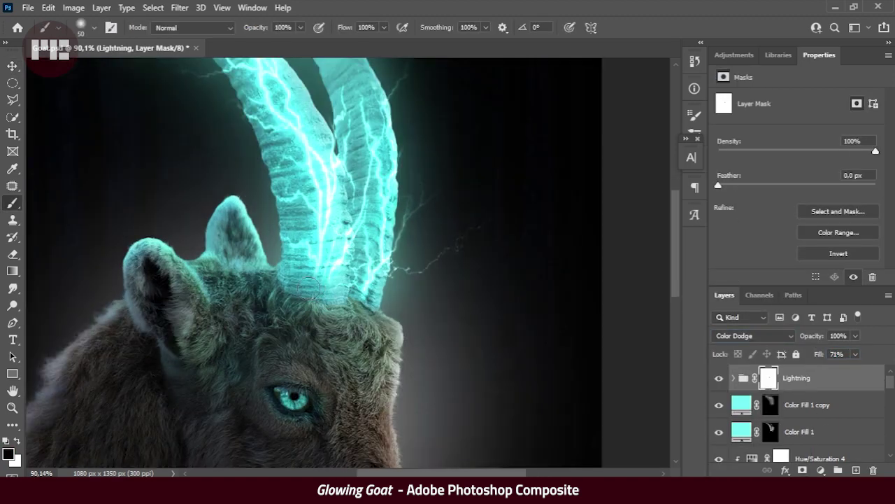
pyautogui.scroll(-5, 392, 279)
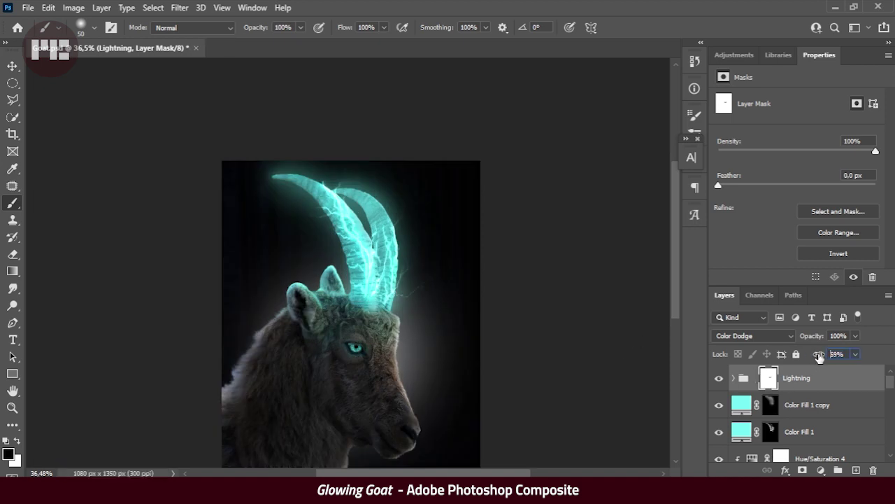
# - Scale the Lightning group up to about 110% with Ctrl+T and apply it
pyautogui.hotkey('ctrl', 't')
pyautogui.moveTo(349, 289); pyautogui.dragTo(252, 121)
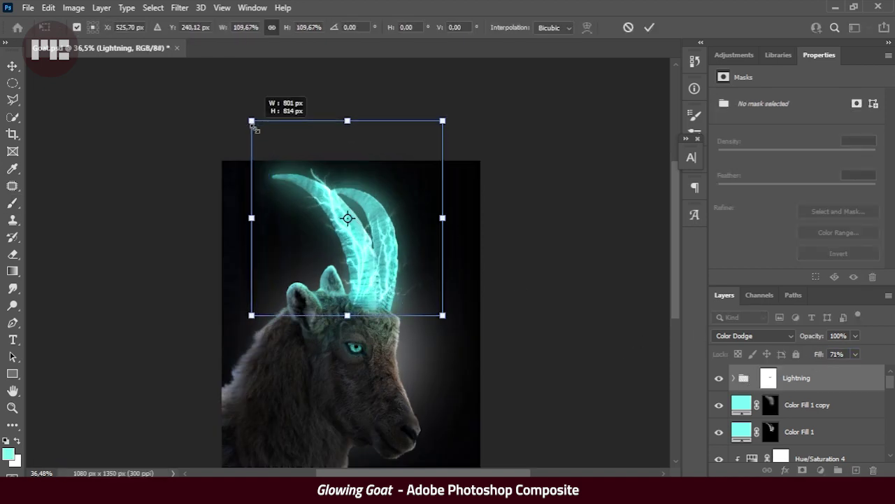
pyautogui.press('Return')
pyautogui.scroll(2, 394, 259)
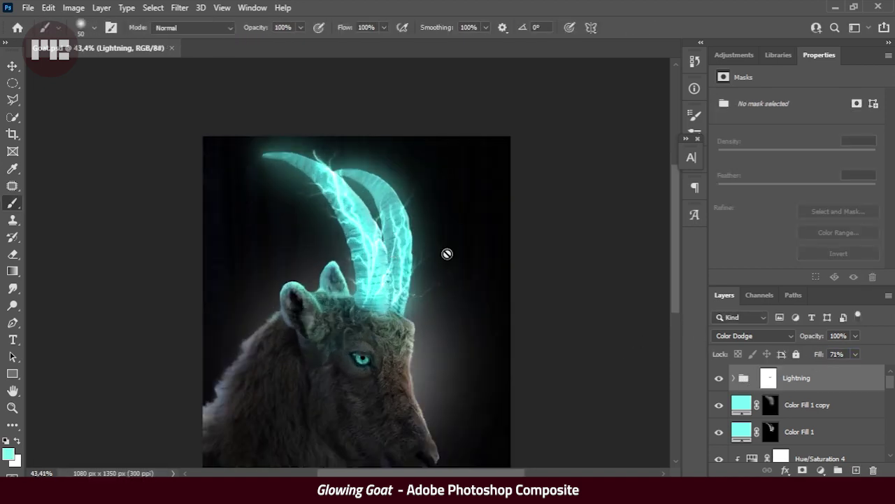
pyautogui.moveTo(452, 332); pyautogui.dragTo(427, 253)
pyautogui.scroll(-3, 764, 437)
pyautogui.scroll(3, 763, 436)
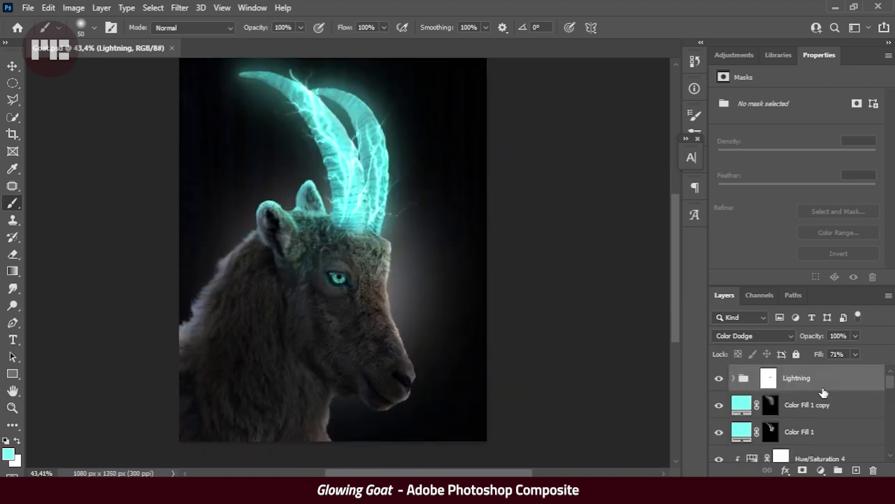
pyautogui.scroll(-4, 818, 411)
pyautogui.scroll(4, 817, 411)
# - Add a solid colour fill layer, render Difference Clouds on it, and convert it to a smart object
pyautogui.scroll(-3, 817, 418)
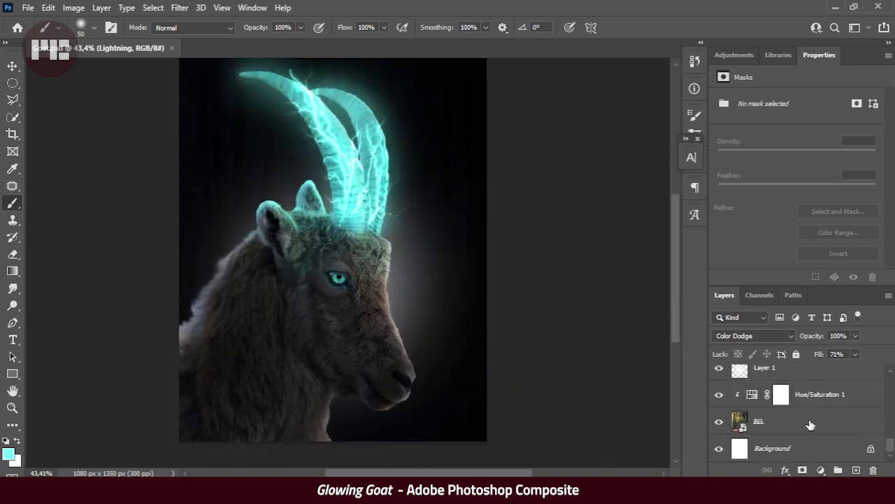
pyautogui.click(815, 419)
pyautogui.scroll(1, 816, 420)
pyautogui.scroll(-1, 818, 418)
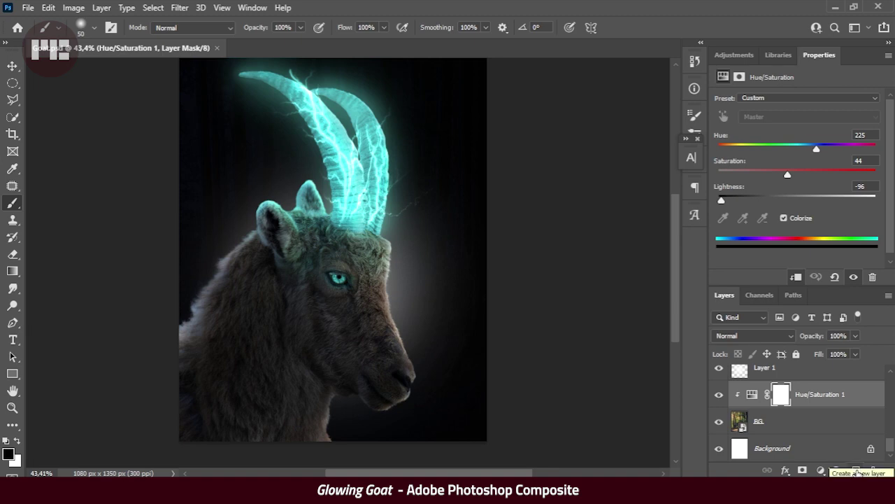
pyautogui.click(822, 470)
pyautogui.click(812, 234)
pyautogui.click(740, 136)
pyautogui.click(180, 8)
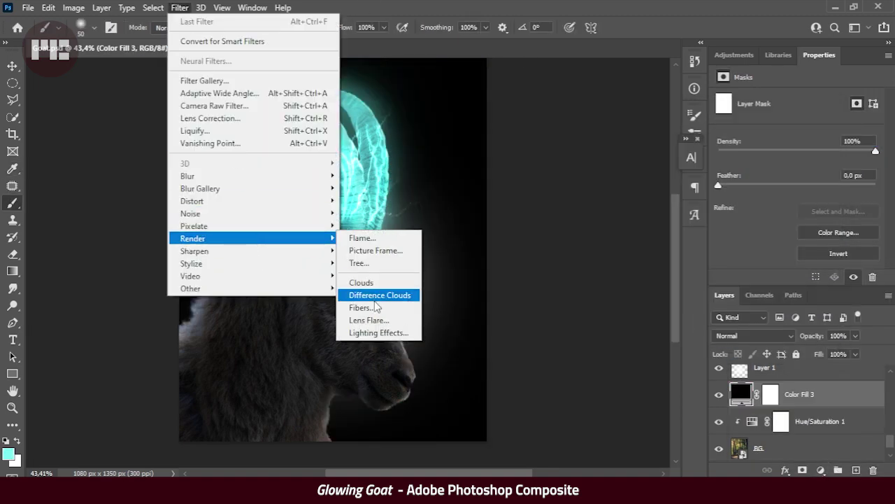
pyautogui.click(376, 300)
pyautogui.press('Return')
# - Add a Hue/Saturation adjustment that desaturates the cyans to turn the clouds grey
pyautogui.click(771, 339)
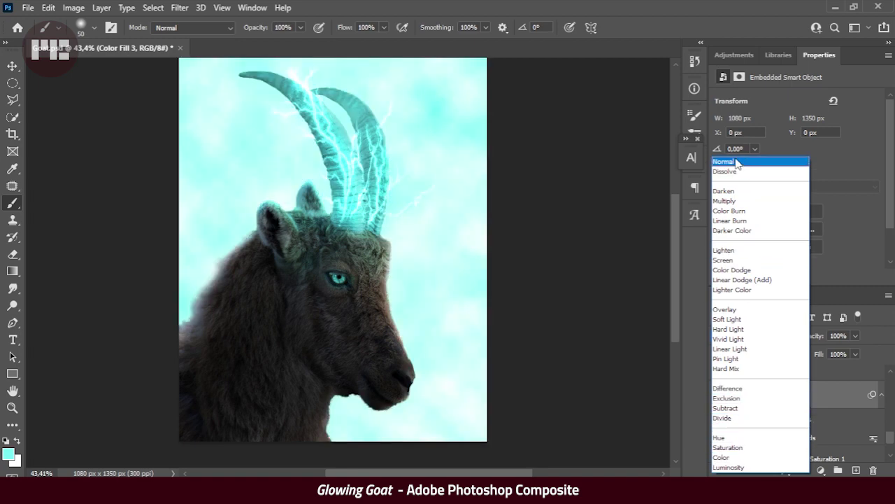
pyautogui.click(728, 162)
pyautogui.click(822, 470)
pyautogui.click(811, 323)
pyautogui.click(804, 116)
pyautogui.click(795, 177)
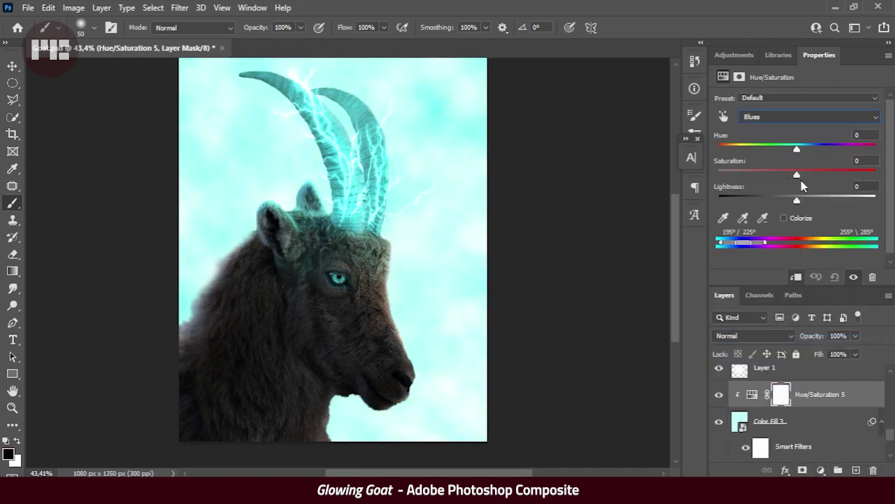
pyautogui.click(804, 116)
pyautogui.click(794, 167)
pyautogui.moveTo(797, 174); pyautogui.dragTo(718, 174)
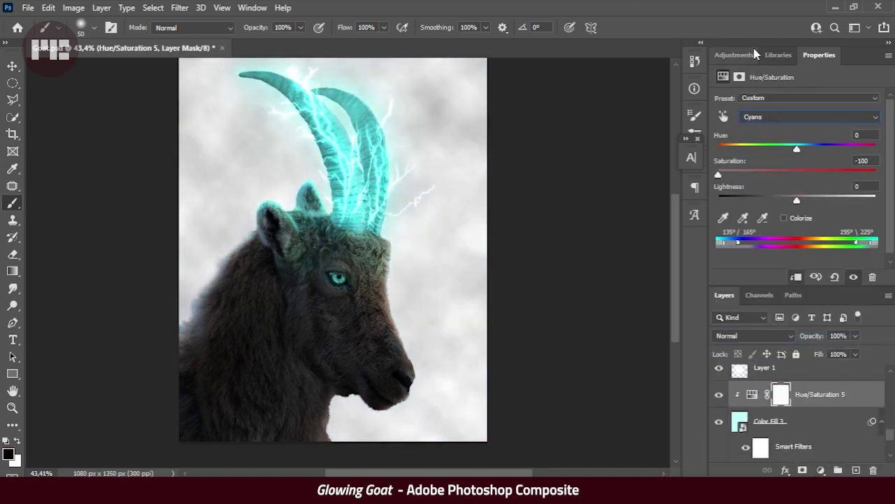
# - Set Color Fill 3 to Screen, merge Hue/Saturation 5 into it, then delete the merged layer
pyautogui.click(804, 420)
pyautogui.click(755, 335)
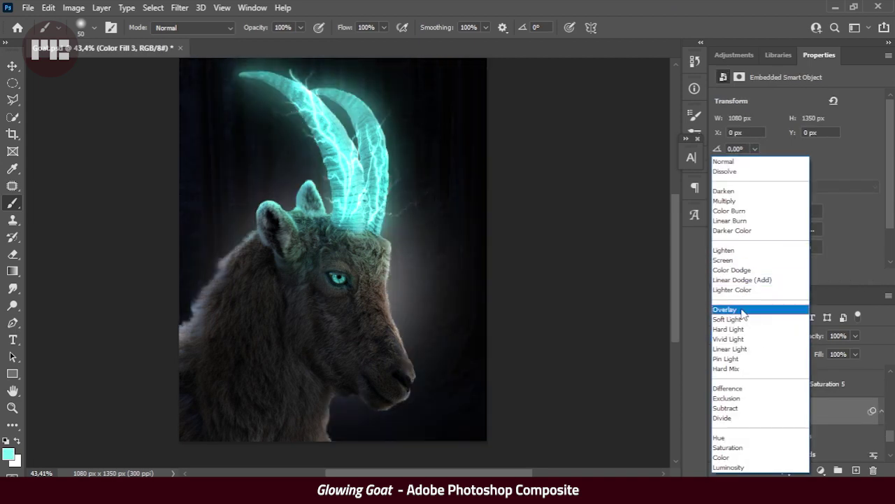
pyautogui.click(722, 259)
pyautogui.keyDown('shift'); pyautogui.click(777, 383); pyautogui.keyUp('shift')
pyautogui.rightClick(776, 383)
pyautogui.click(704, 415)
pyautogui.click(755, 336)
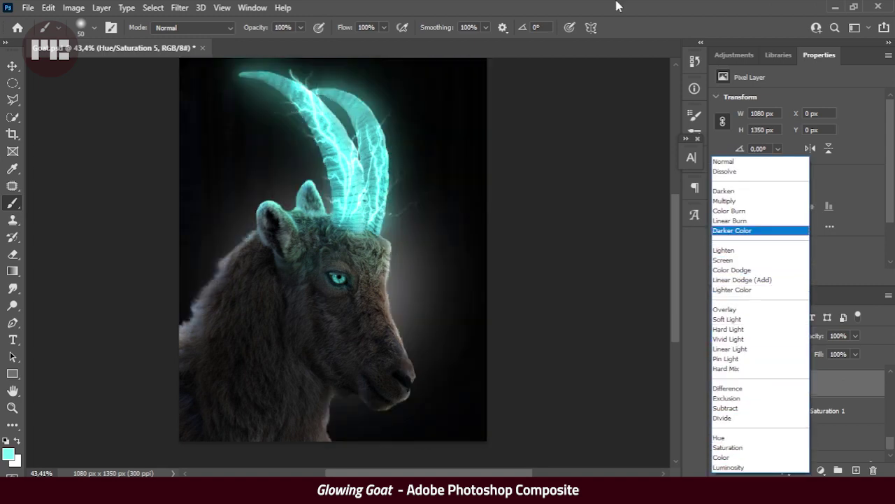
pyautogui.press('Escape')
pyautogui.press('v')
pyautogui.press('Delete')
# - Add a new solid colour fill layer, render Clouds on it, and convert it to a smart object
pyautogui.click(821, 470)
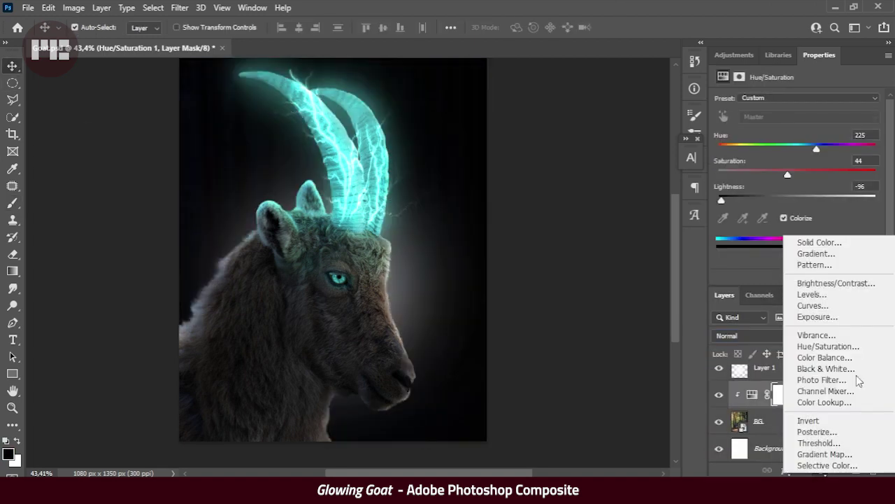
pyautogui.click(831, 243)
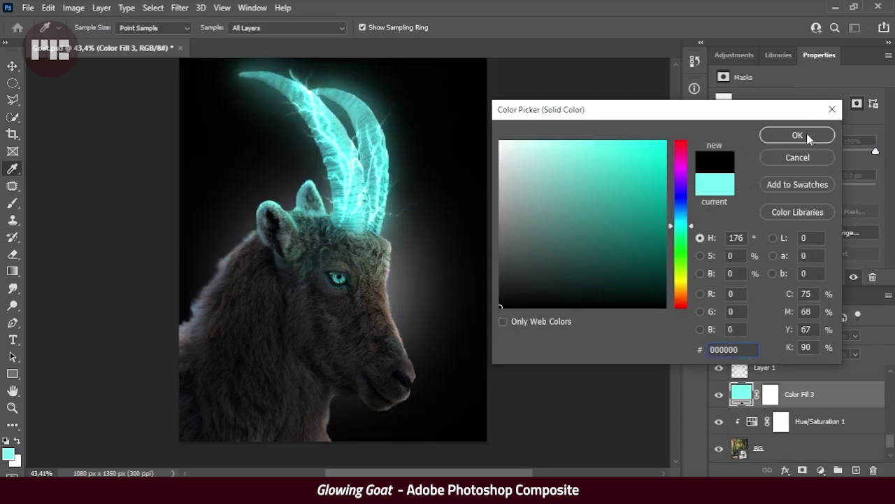
pyautogui.click(800, 134)
pyautogui.click(180, 8)
pyautogui.click(308, 282)
pyautogui.click(469, 195)
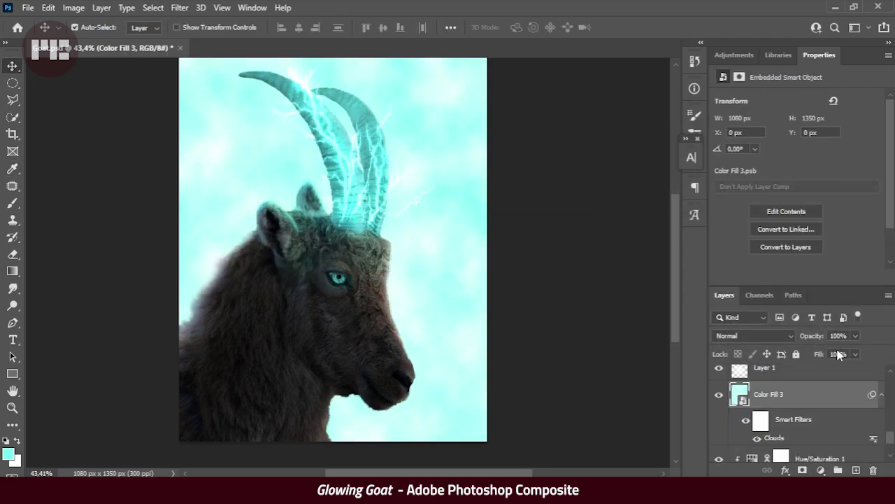
# - Clip a colorized Hue/Saturation adjustment to the clouds, lowering saturation and lightness to dark grey
pyautogui.click(822, 470)
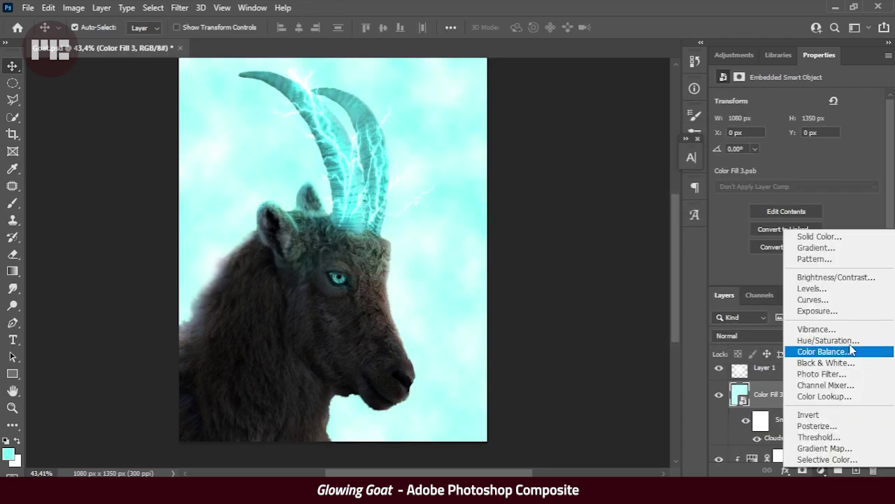
pyautogui.click(804, 338)
pyautogui.click(796, 277)
pyautogui.click(800, 220)
pyautogui.moveTo(758, 174); pyautogui.dragTo(695, 184)
pyautogui.moveTo(796, 201)
pyautogui.mouseDown()
pyautogui.moveTo(743, 199)
pyautogui.moveTo(782, 200)
pyautogui.mouseUp()
# - Merge Color Fill 3 and Hue/Saturation 5 with Ctrl+E and blend the result in Hard Light
pyautogui.click(754, 336)
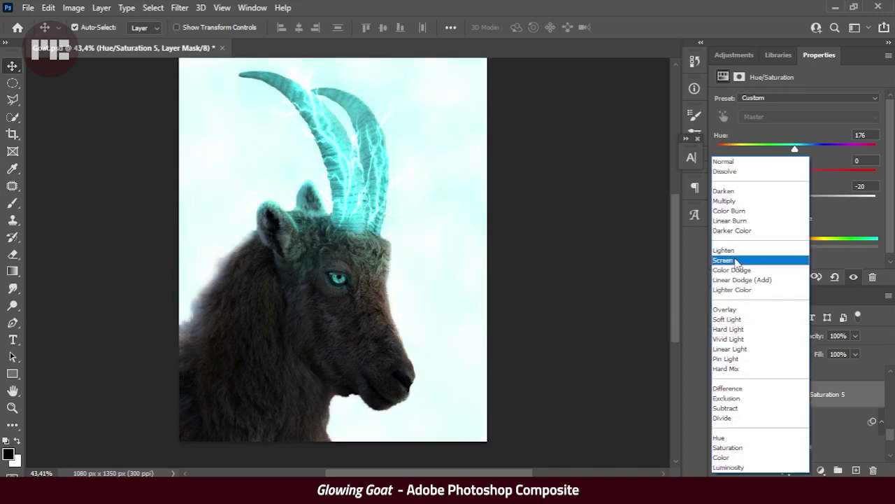
pyautogui.press('Escape')
pyautogui.click(814, 405)
pyautogui.keyDown('shift'); pyautogui.click(807, 382); pyautogui.keyUp('shift')
pyautogui.hotkey('ctrl', 'e')
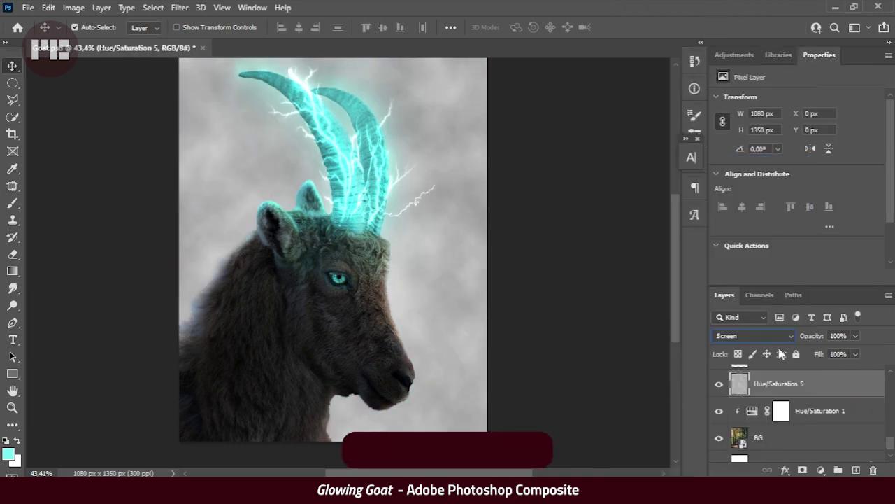
pyautogui.scroll(1, 770, 392)
pyautogui.click(754, 336)
pyautogui.click(776, 316)
# - Add an inverted black mask to the cloud layer and set up a large soft white brush
pyautogui.click(802, 470)
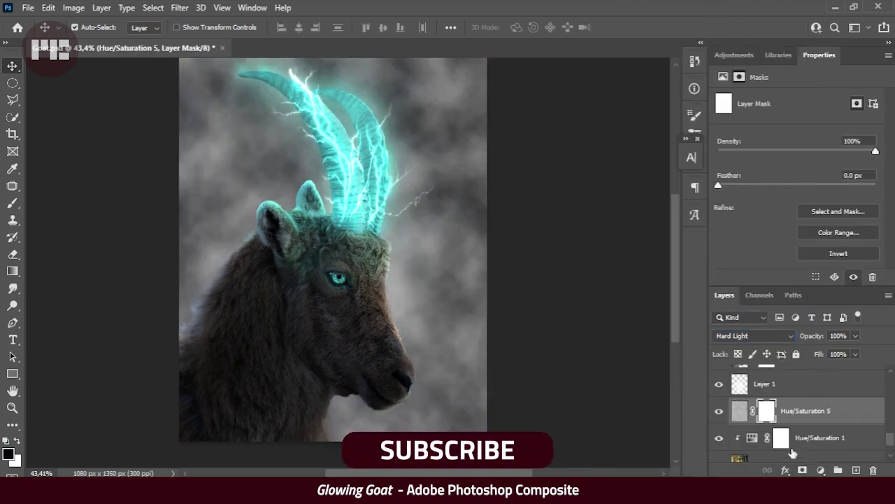
pyautogui.hotkey('ctrl', 'i')
pyautogui.press('b')
pyautogui.press('d')
pyautogui.rightClick(425, 241)
pyautogui.press('Escape')
pyautogui.press(']')
pyautogui.press(']')
pyautogui.press(']')
pyautogui.press('x')
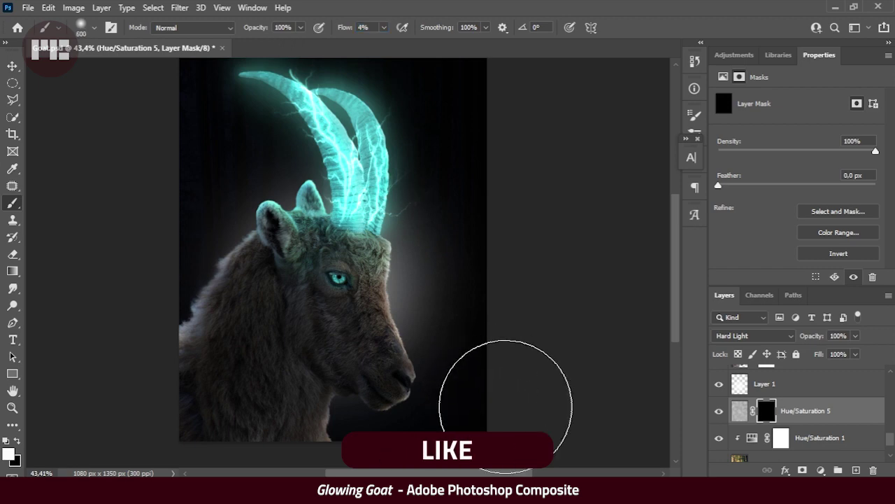
# - Paint faint fog back into the dark background at the top-left, enlarging the brush
pyautogui.moveTo(170, 310); pyautogui.dragTo(198, 165)
pyautogui.moveTo(366, 186); pyautogui.dragTo(381, 212)
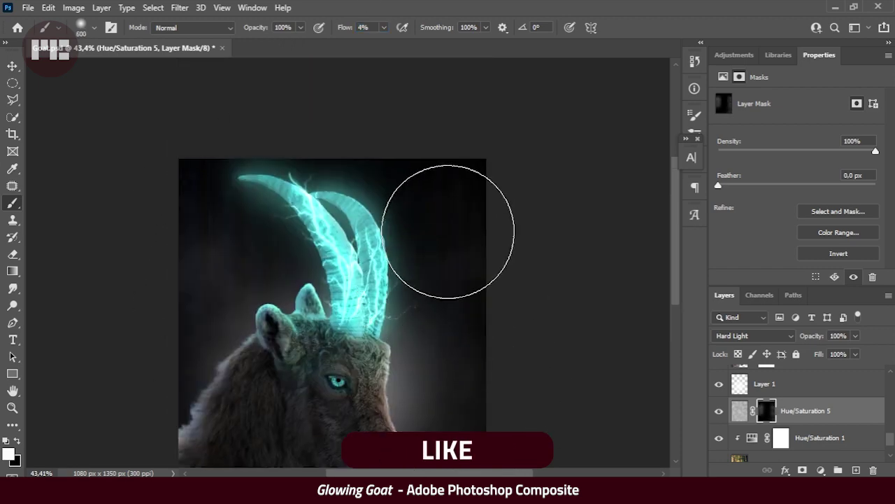
pyautogui.scroll(-3, 390, 369)
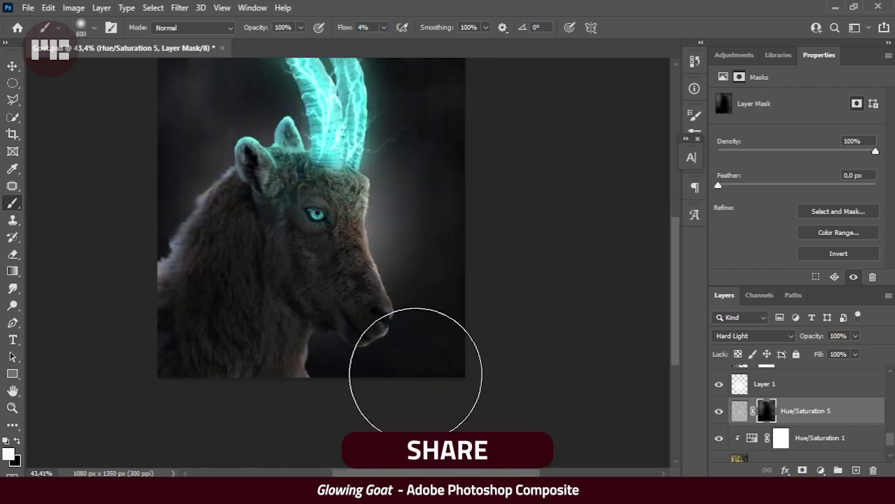
pyautogui.scroll(-2, 500, 279)
pyautogui.scroll(1, 440, 300)
pyautogui.press(']')
pyautogui.press(']')
pyautogui.press(']')
pyautogui.scroll(2, 429, 304)
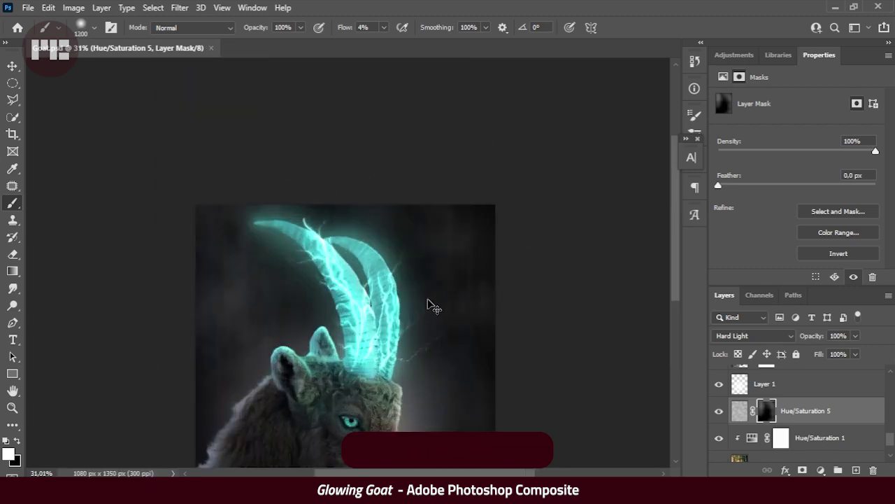
pyautogui.scroll(1, 430, 304)
pyautogui.scroll(-2, 788, 416)
pyautogui.scroll(3, 789, 416)
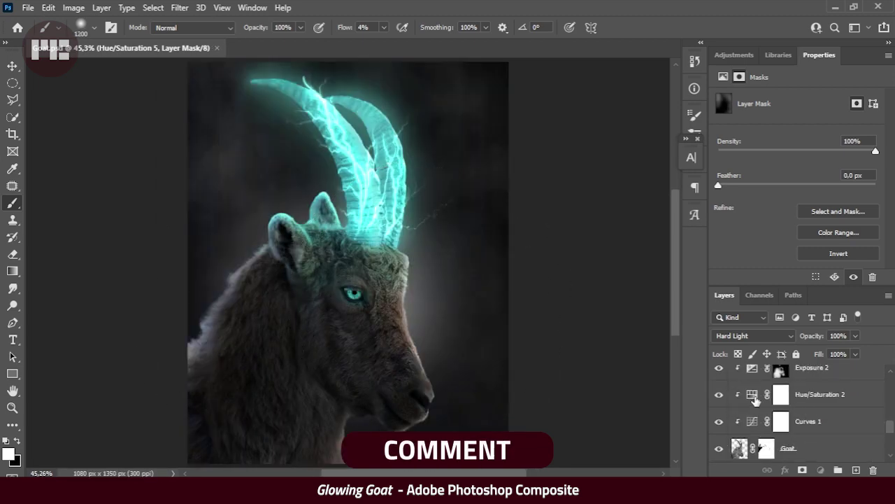
# - Mute the goat's fur in Hue/Saturation 2 with Hue -8 and Saturation -68
pyautogui.click(790, 394)
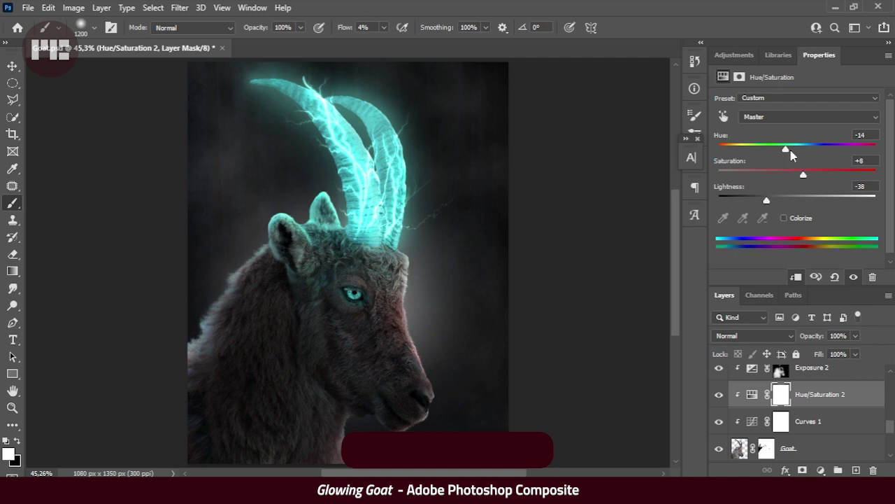
pyautogui.moveTo(791, 154); pyautogui.dragTo(774, 160)
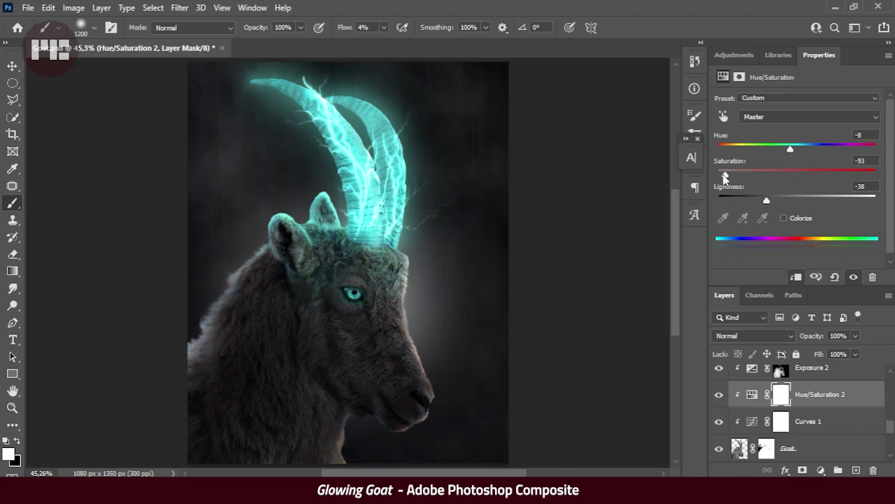
pyautogui.scroll(3, 820, 318)
pyautogui.scroll(-2, 486, 300)
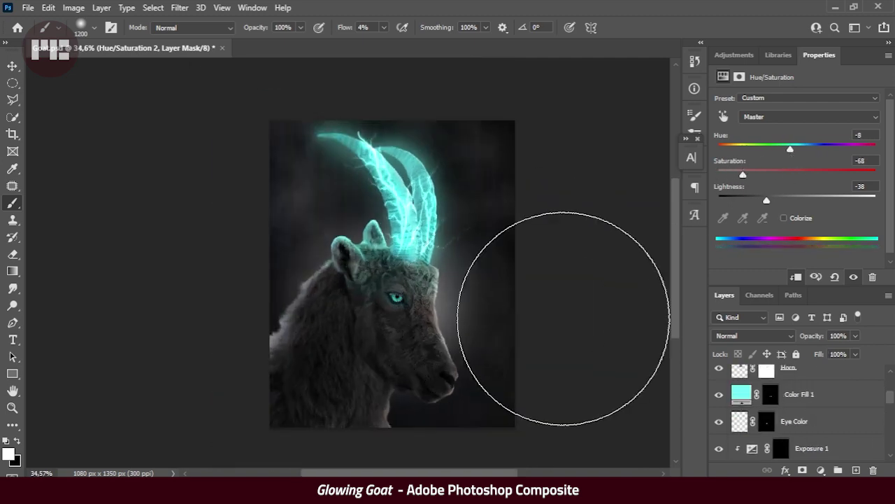
pyautogui.scroll(2, 797, 413)
# - Add a Photo Filter adjustment above the Lightning group
pyautogui.click(798, 377)
pyautogui.click(821, 470)
pyautogui.click(820, 372)
pyautogui.click(749, 119)
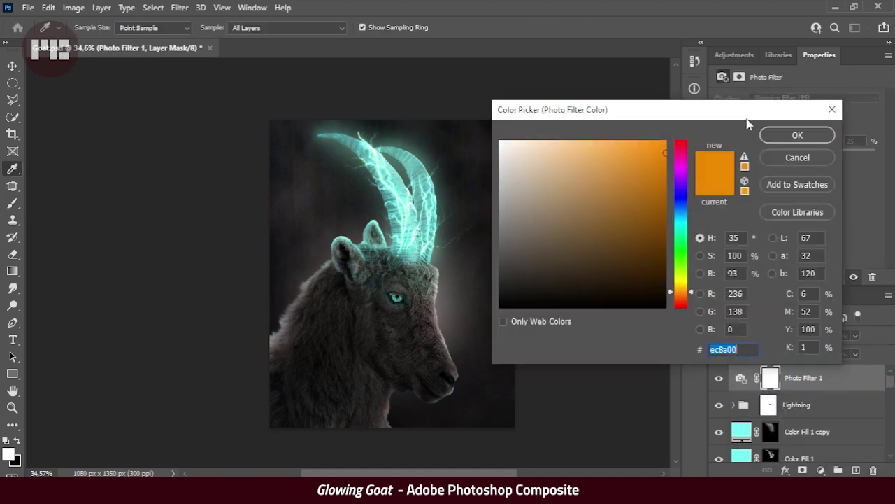
pyautogui.press('Escape')
# - Try Cooling Filter (80) and (82), then settle on Deep Blue at 65% density
pyautogui.click(784, 98)
pyautogui.click(783, 140)
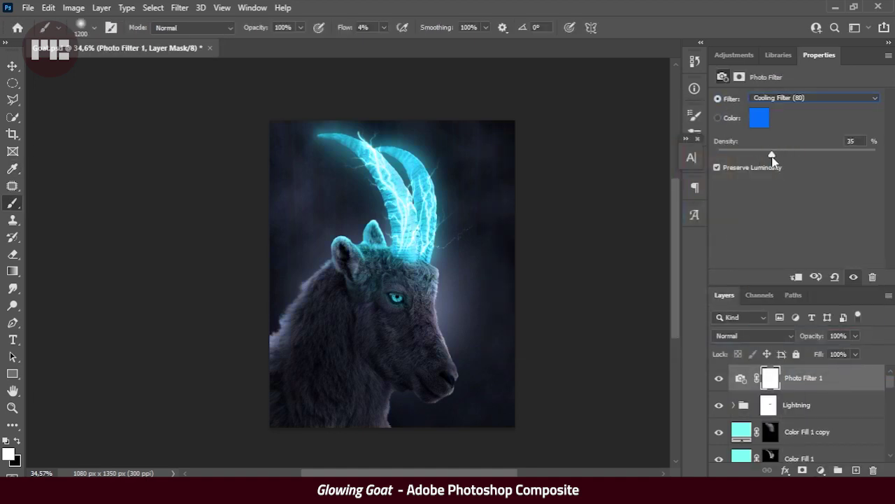
pyautogui.click(771, 104)
pyautogui.click(791, 110)
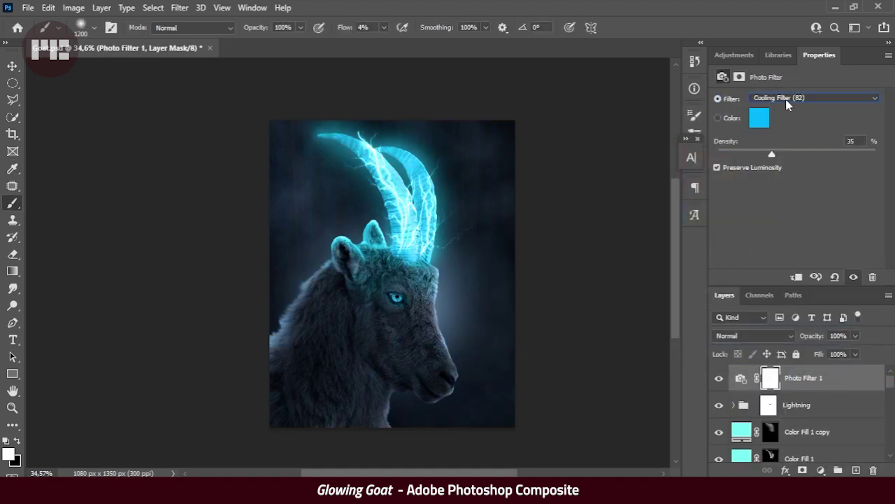
pyautogui.click(787, 103)
pyautogui.click(797, 282)
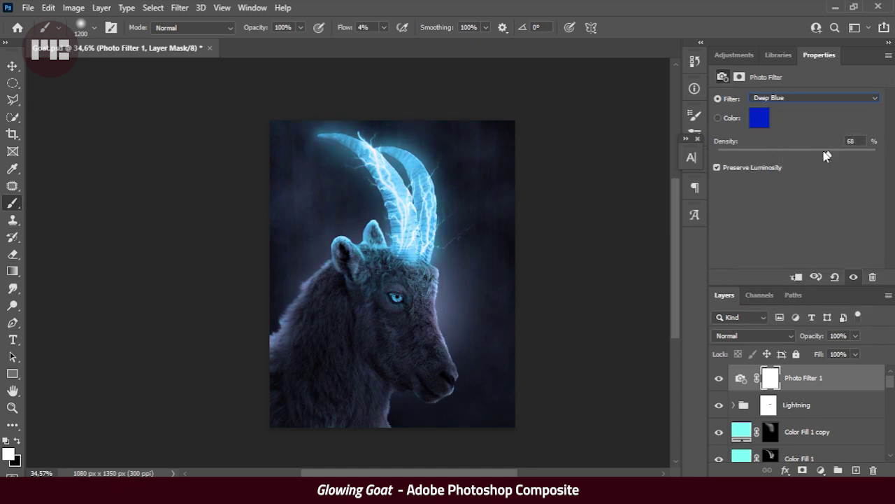
pyautogui.scroll(2, 535, 306)
pyautogui.scroll(-3, 805, 413)
# - Paint on the Exposure 2 mask to darken the goat's neck and cheek
pyautogui.scroll(-2, 804, 413)
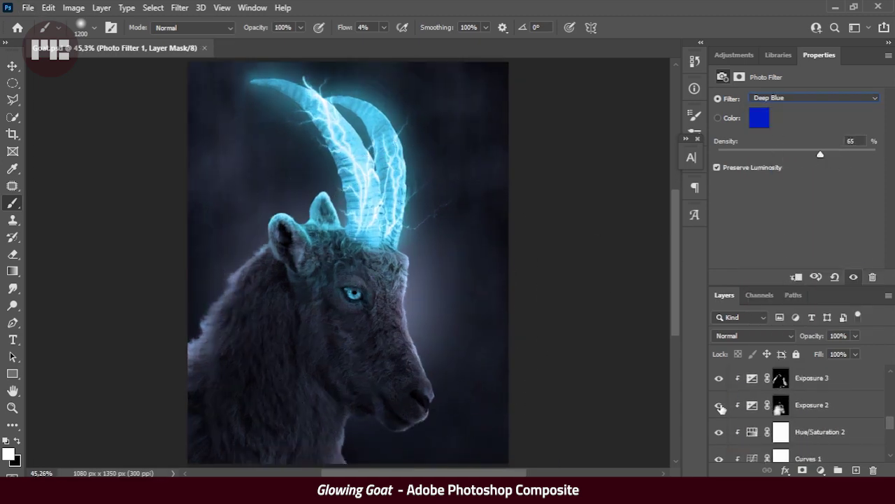
pyautogui.click(812, 405)
pyautogui.press('[')
pyautogui.press('[')
pyautogui.press('[')
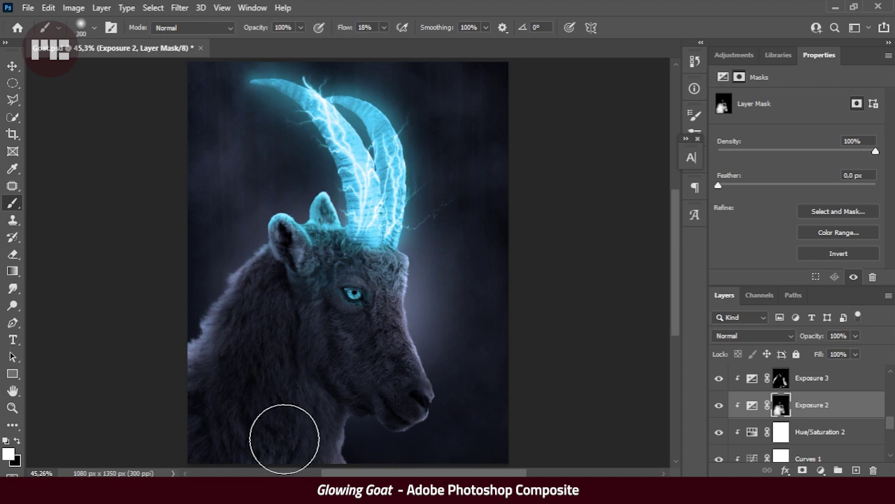
pyautogui.scroll(5, 719, 380)
pyautogui.moveTo(346, 28); pyautogui.dragTo(381, 28)
pyautogui.press(']')
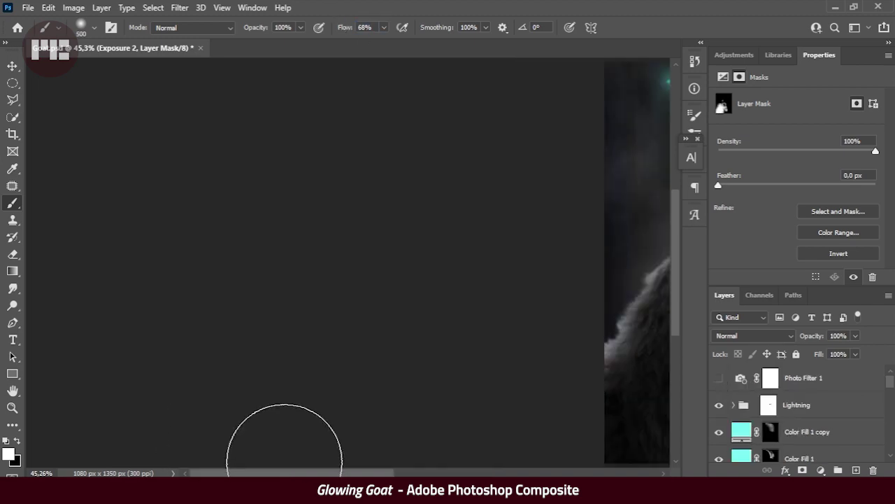
pyautogui.moveTo(271, 329)
pyautogui.mouseDown()
pyautogui.moveTo(280, 323)
pyautogui.moveTo(355, 352)
pyautogui.mouseUp()
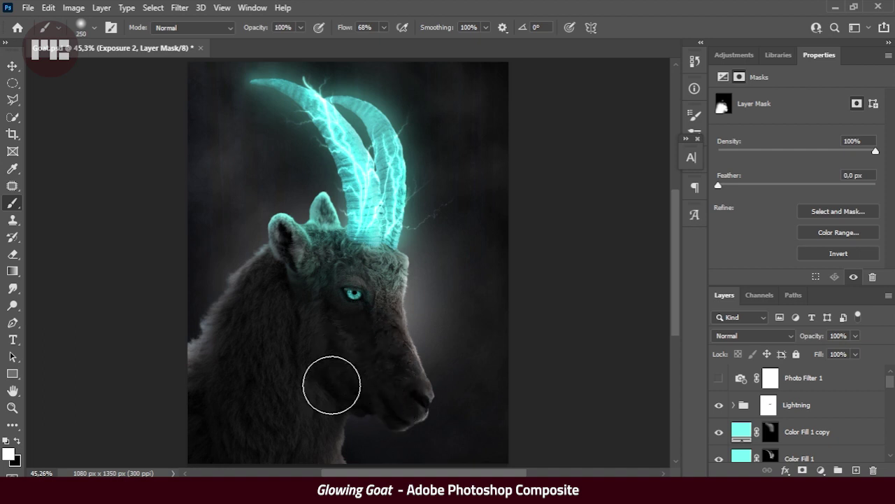
pyautogui.moveTo(345, 28); pyautogui.dragTo(354, 28)
pyautogui.press(']')
pyautogui.press(']')
pyautogui.press(']')
pyautogui.scroll(-5, 735, 448)
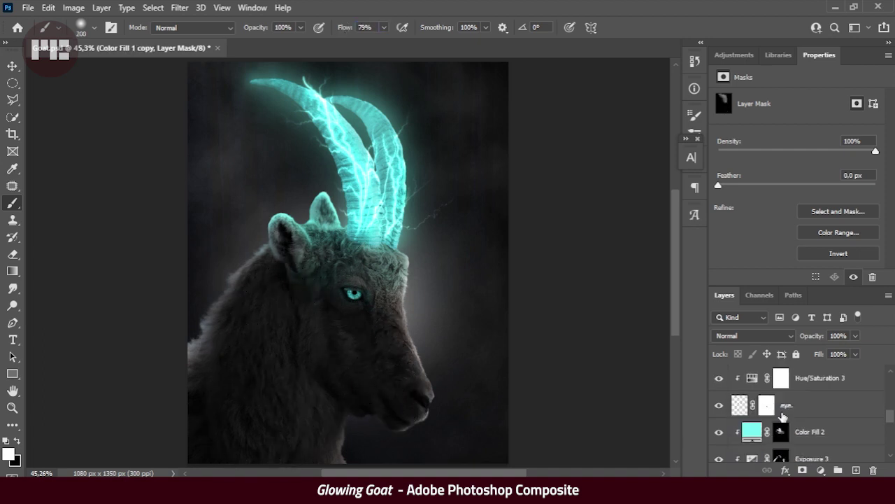
# - Turn the blue Photo Filter back on and select the Lightning group
pyautogui.click(812, 404)
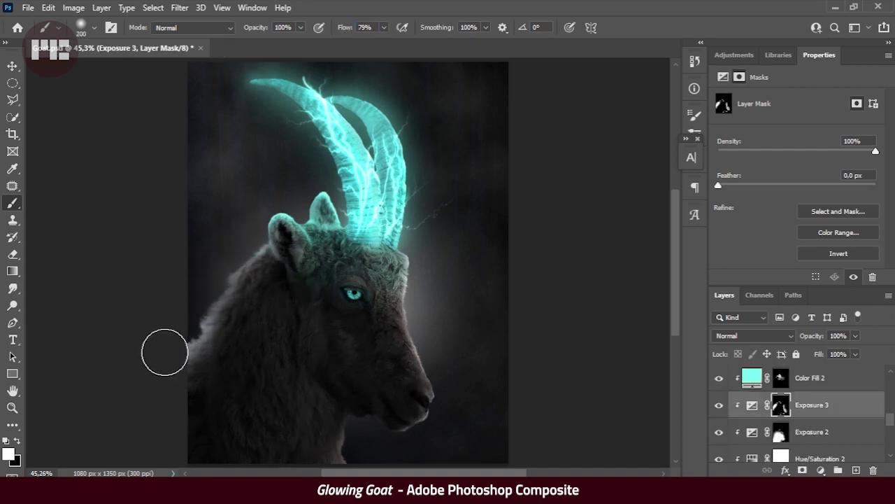
pyautogui.click(719, 378)
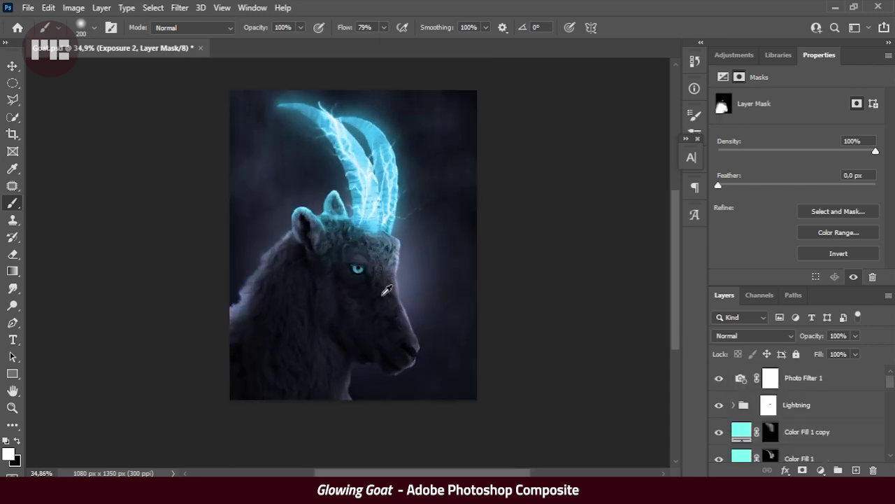
pyautogui.click(796, 408)
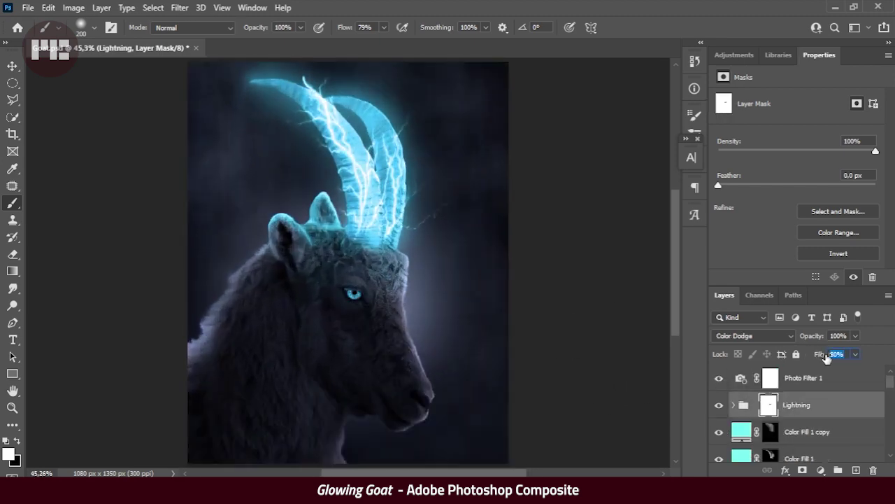
pyautogui.scroll(-2, 420, 287)
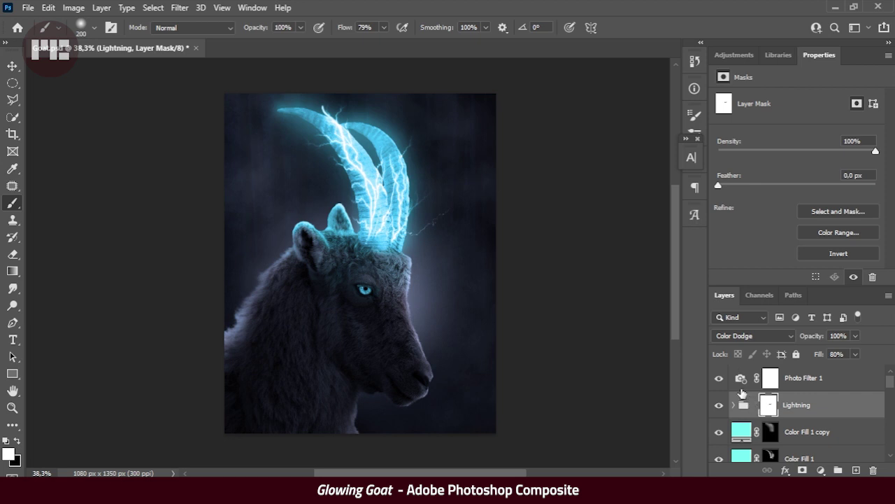
# - Add a Brightness/Contrast adjustment above the Photo Filter layer with contrast raised to 23
pyautogui.click(805, 377)
pyautogui.click(821, 470)
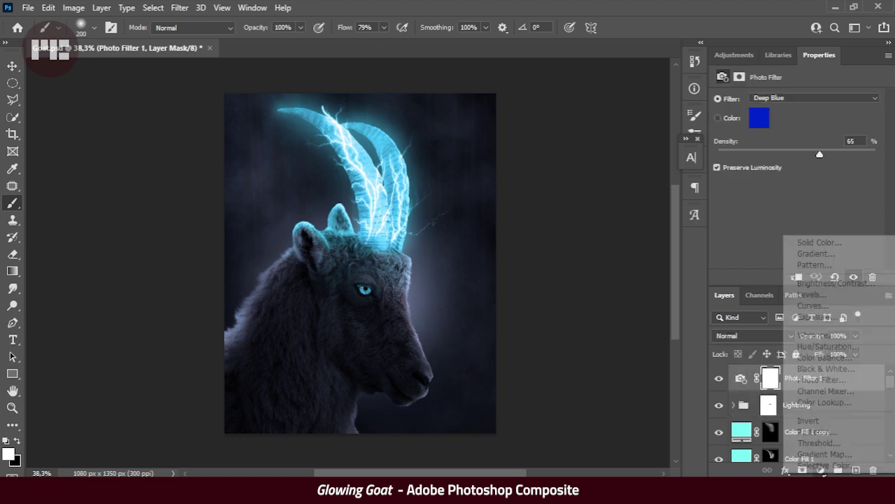
pyautogui.click(798, 279)
pyautogui.moveTo(796, 160); pyautogui.dragTo(815, 157)
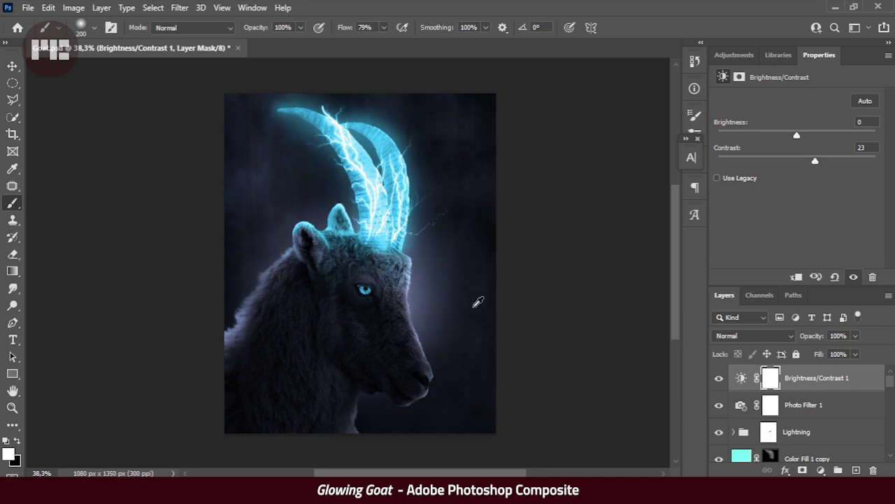
pyautogui.scroll(1, 361, 356)
# - Save the finished glowing goat document and return to the Move tool
pyautogui.hotkey('ctrl', 's')
pyautogui.scroll(1, 619, 364)
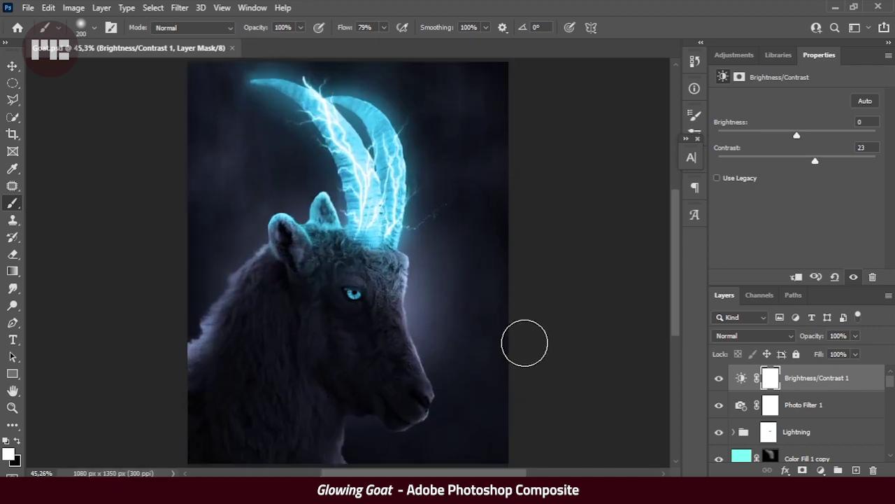
pyautogui.press('v')
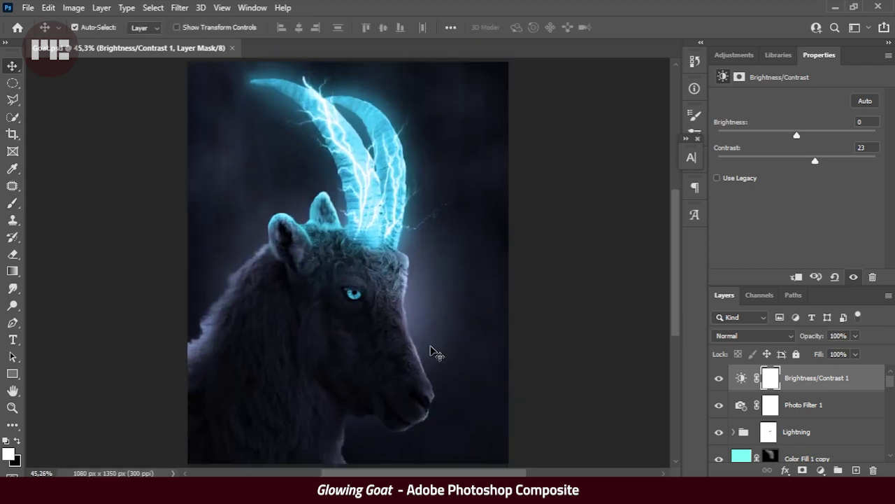